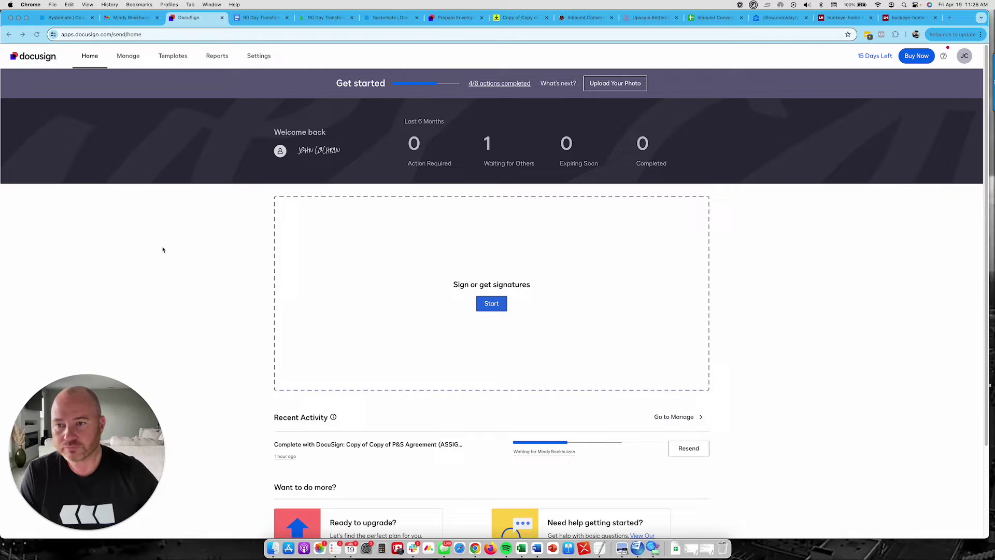
- Create a new template from the Templates list and name it 'P&S BHO'
click(162, 247)
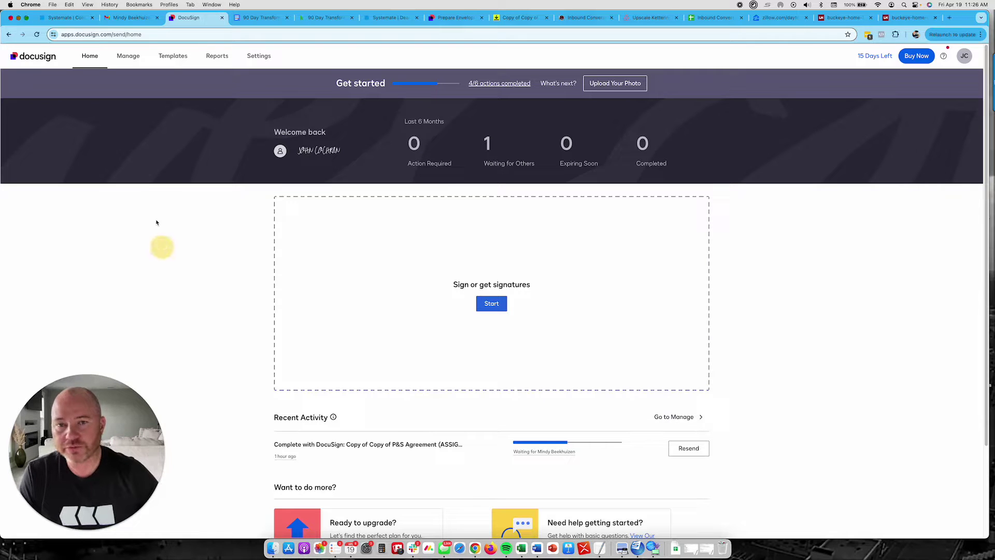
click(175, 60)
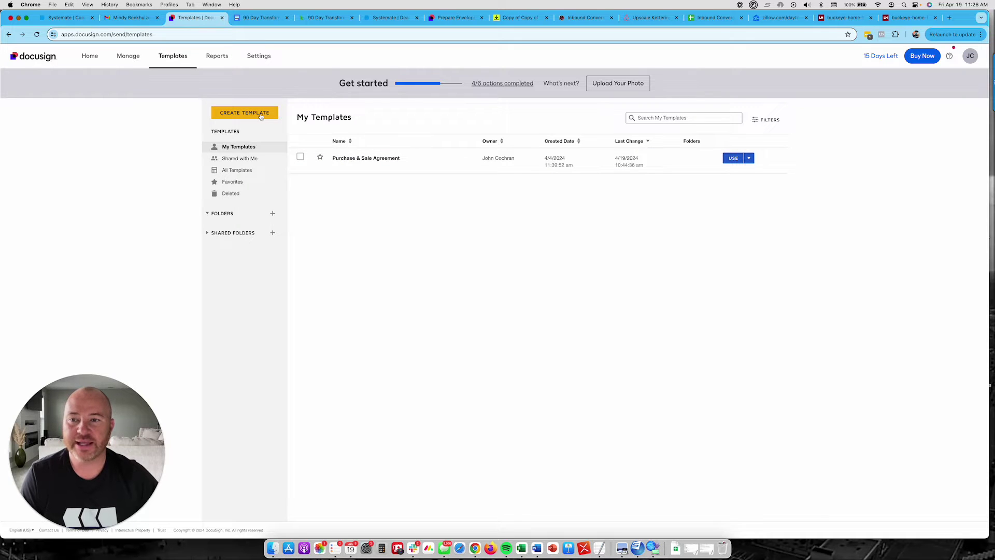
click(260, 115)
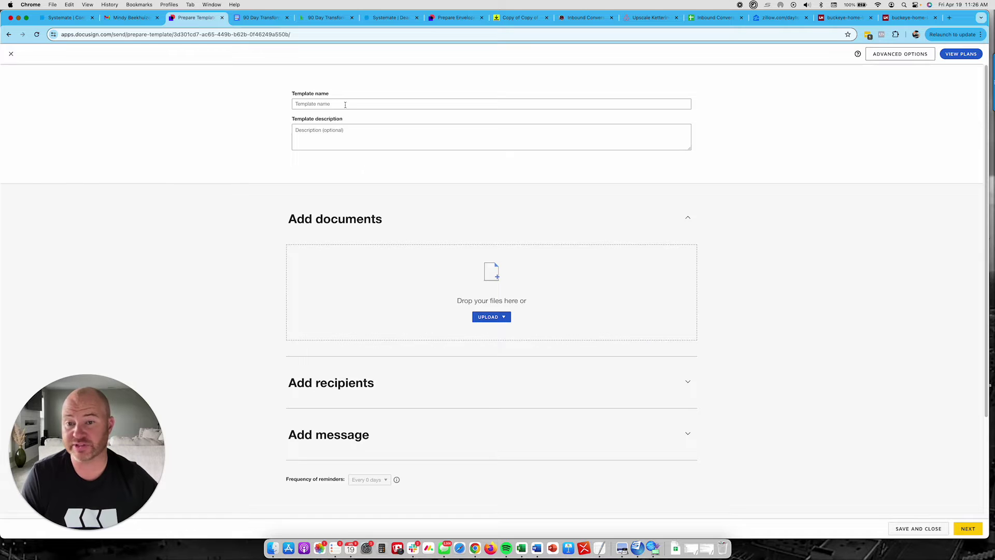
click(345, 105)
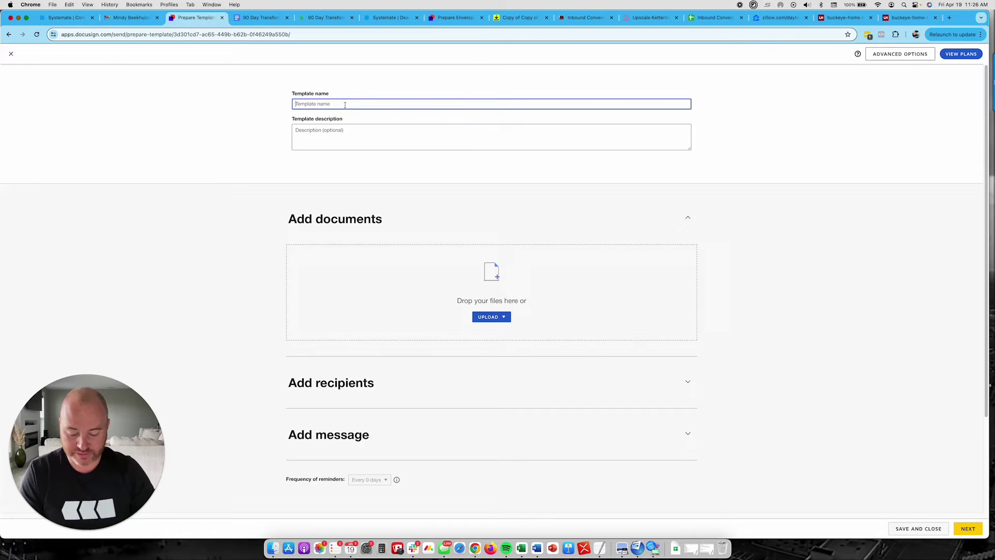
text(P&S)
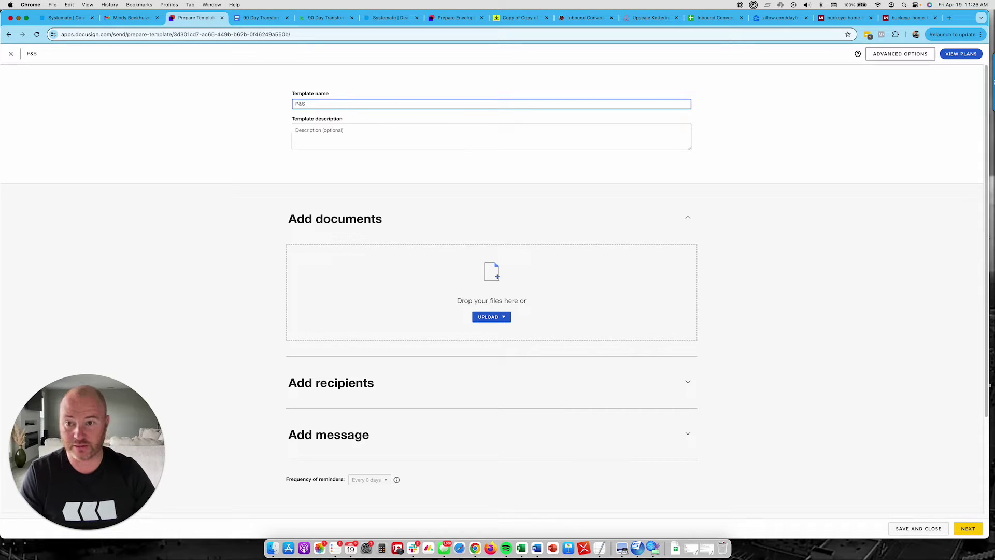
text( BHO)
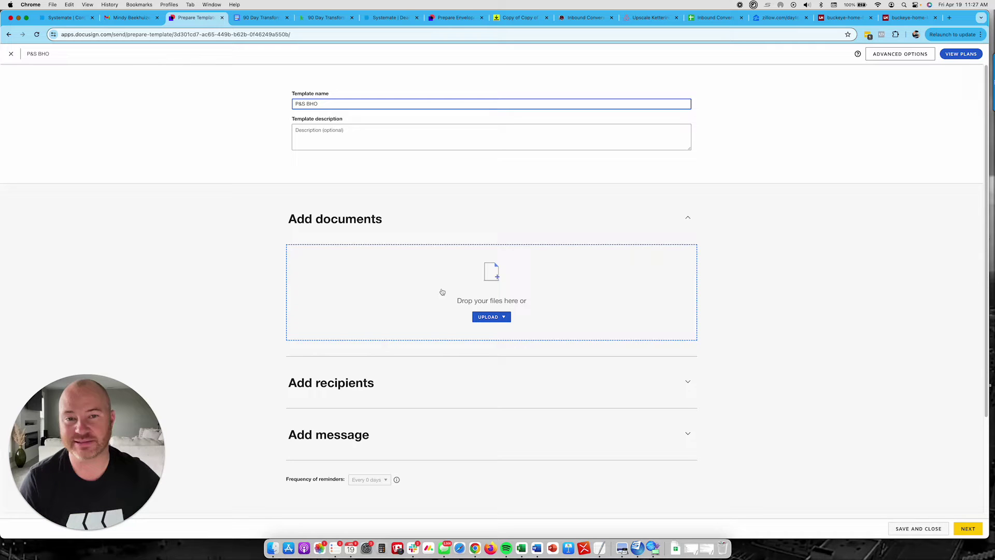
- Upload 'Copy of Copy of P&S Agreement (ASSIGNABLE) (2).pdf' from Downloads as the template document
click(490, 318)
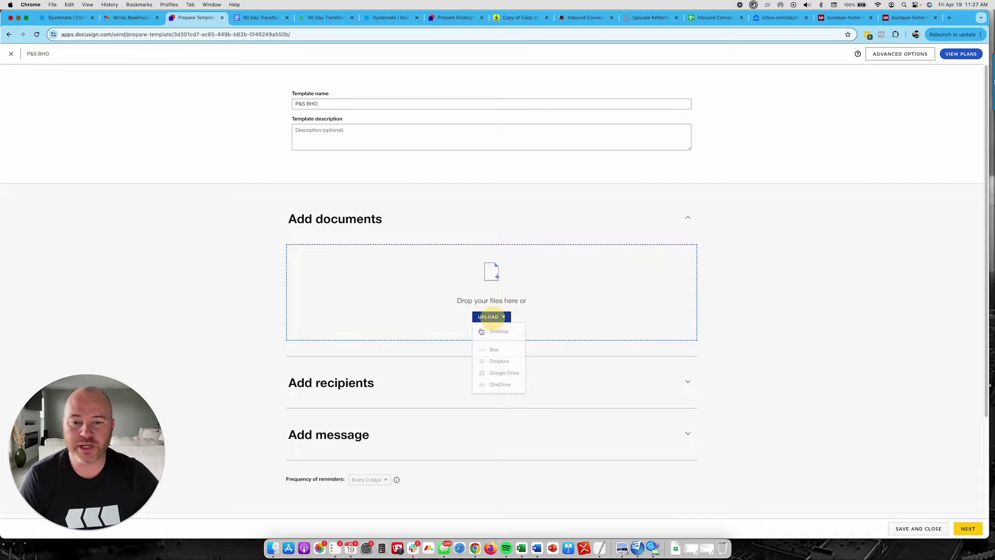
click(491, 332)
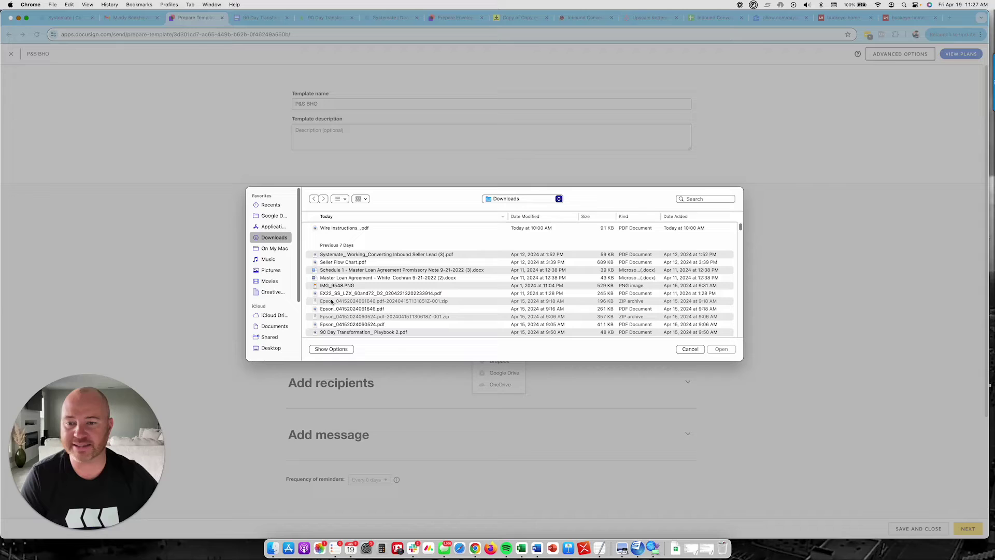
scroll(331, 298, down, 5)
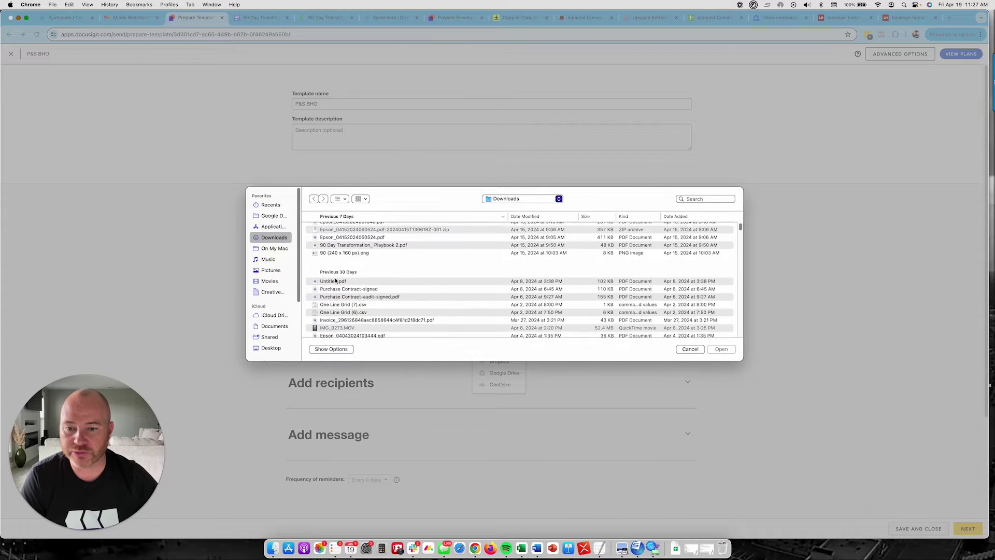
scroll(335, 280, down, 5)
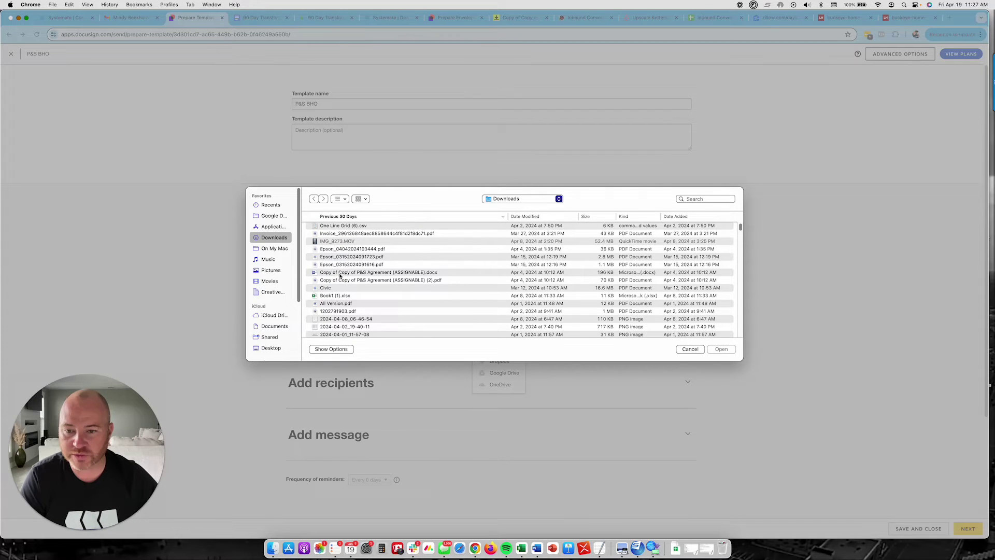
click(339, 280)
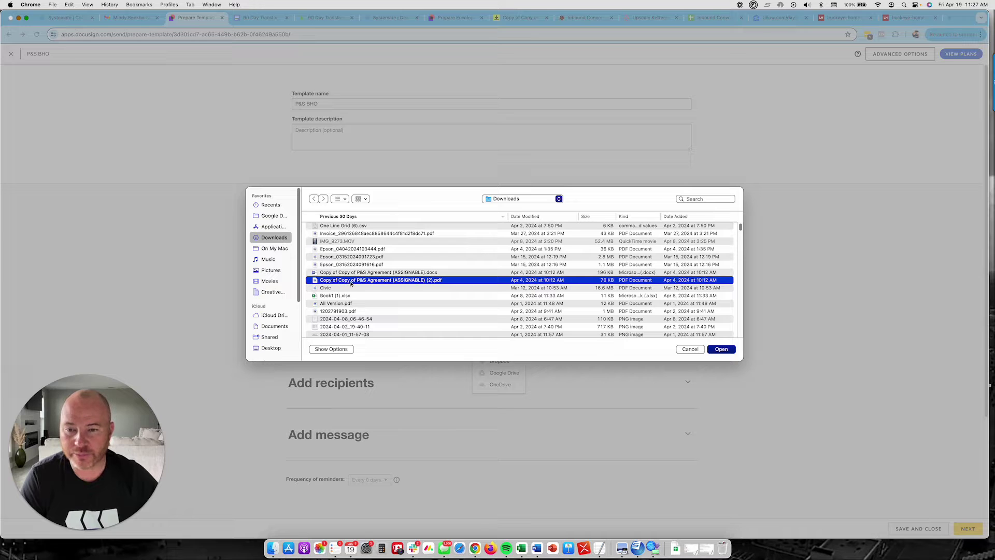
click(721, 350)
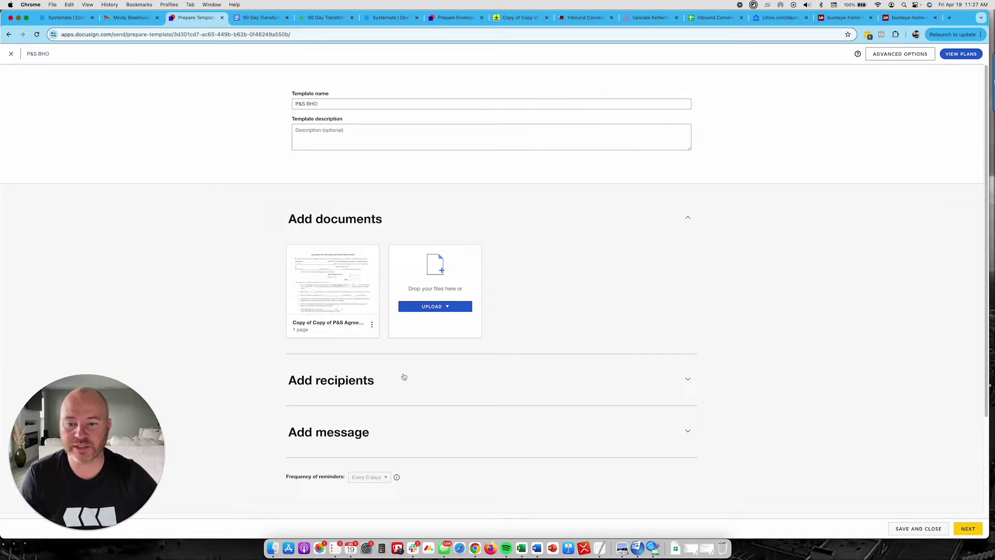
- Add the first recipient with the role 'Buyer (Me)'
click(473, 382)
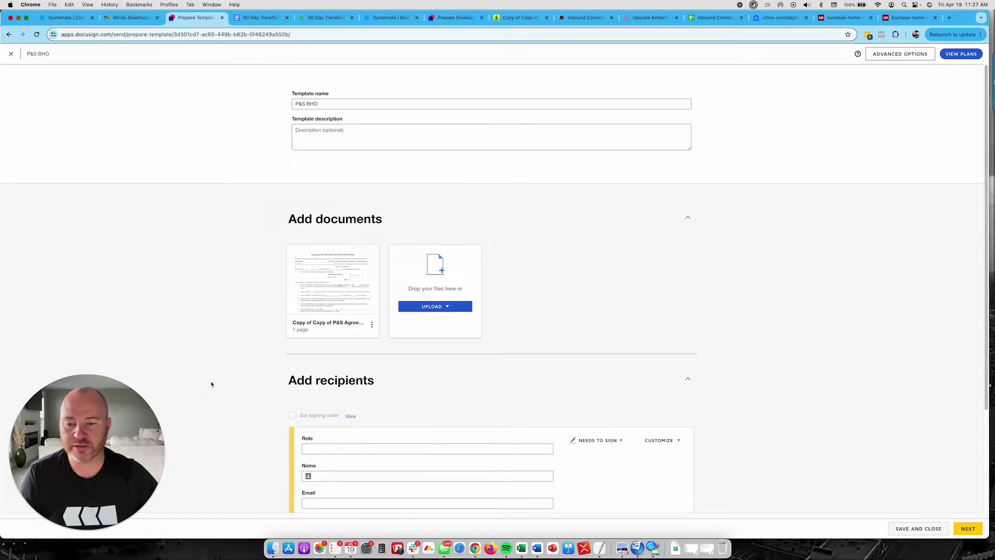
scroll(211, 384, down, 3)
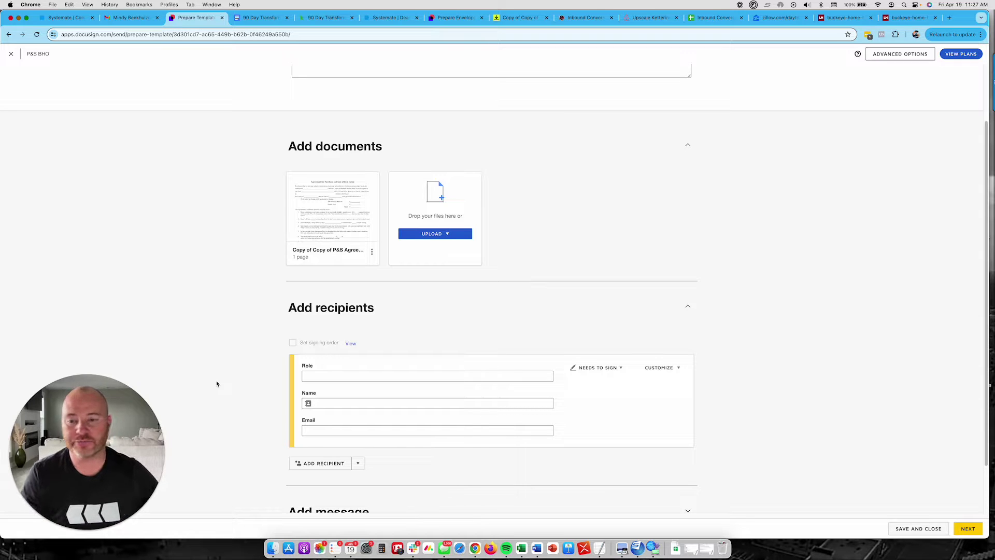
click(311, 375)
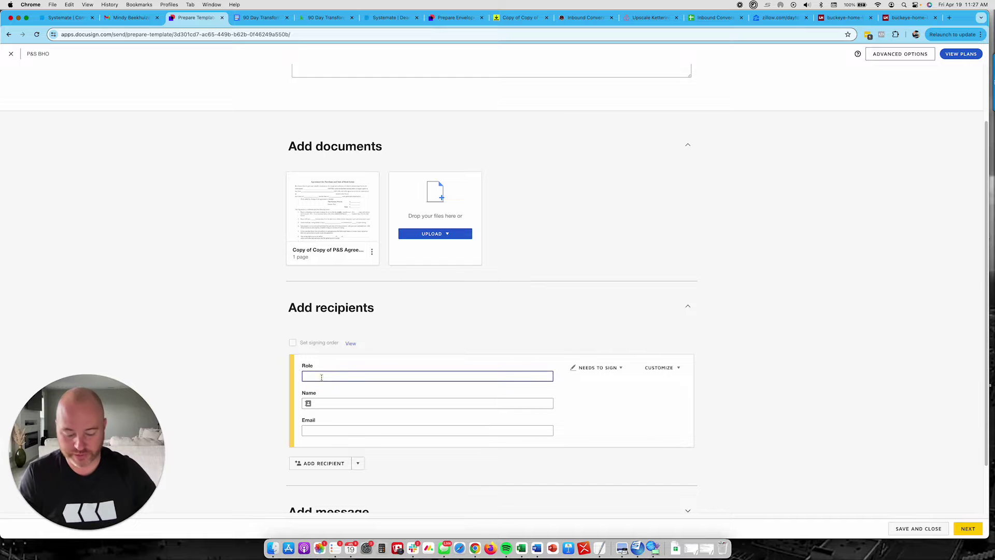
text(Buyer)
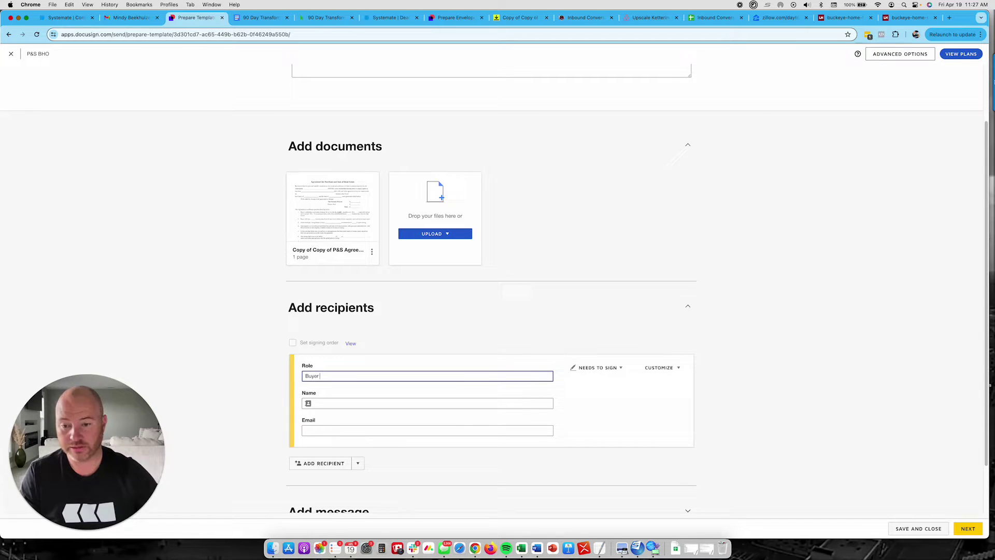
scroll(251, 413, down, 1)
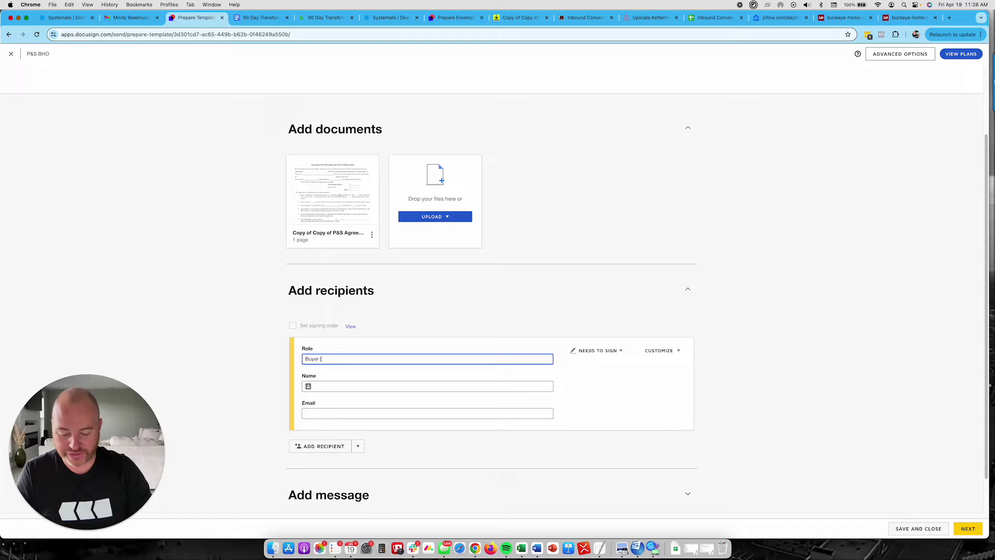
text((Me)
- Enter the buyer's full name, fixing a typo, and the buyer's e-mail address
click(317, 387)
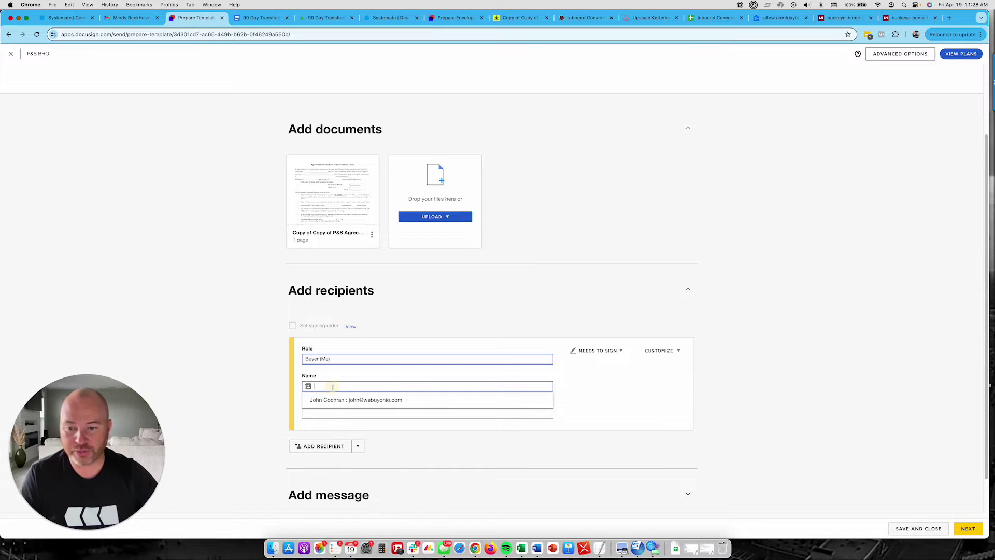
text(John Cochrsan)
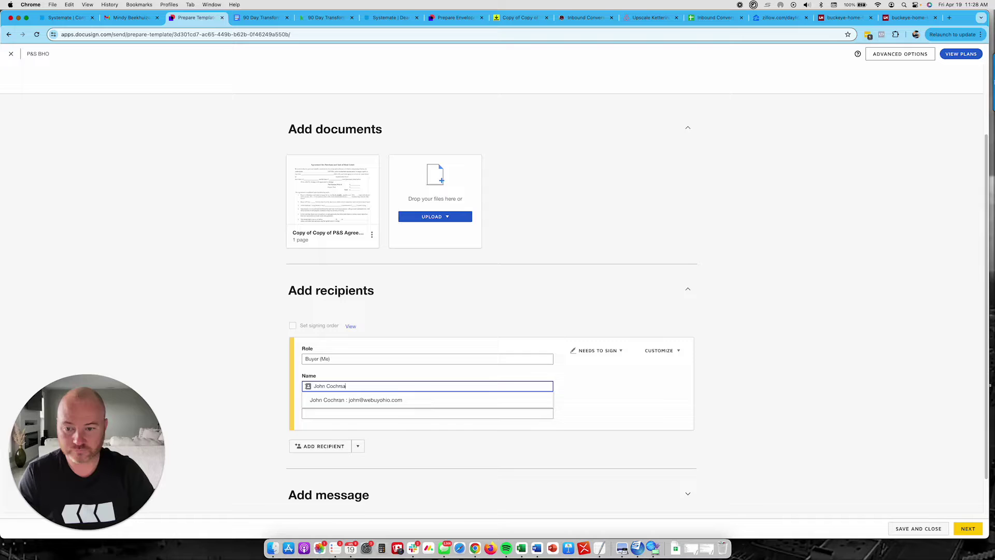
key(Tab)
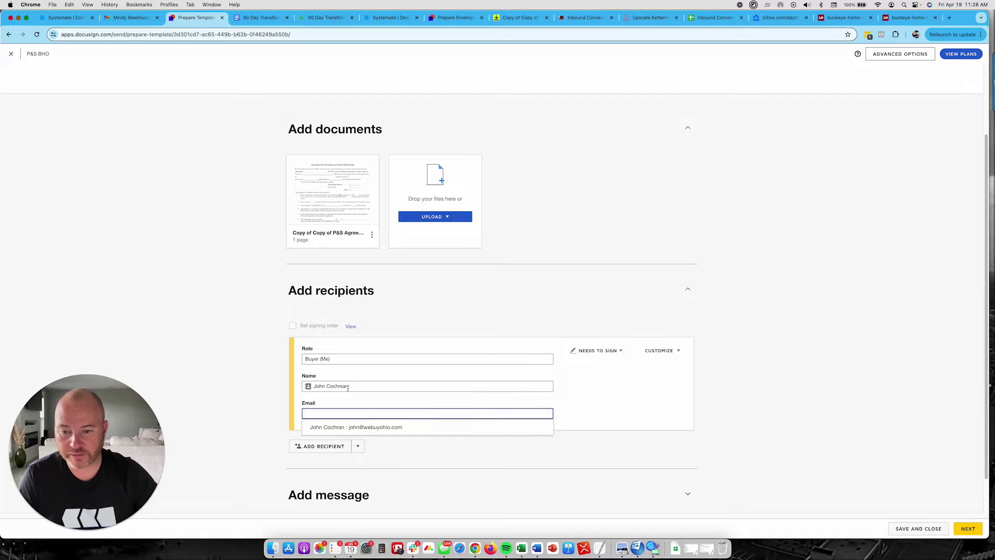
click(347, 387)
key(BackSpace)
key(BackSpace)
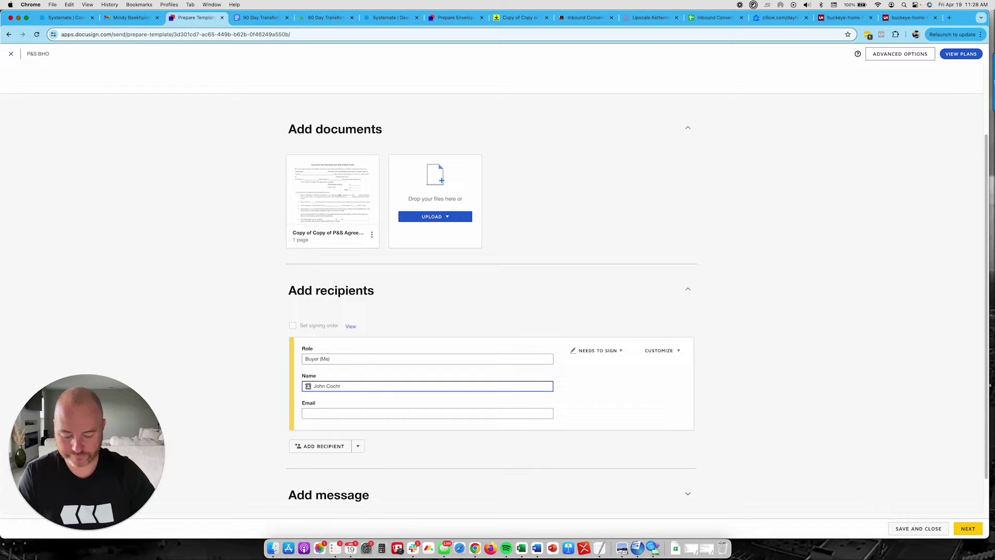
text(an)
click(600, 422)
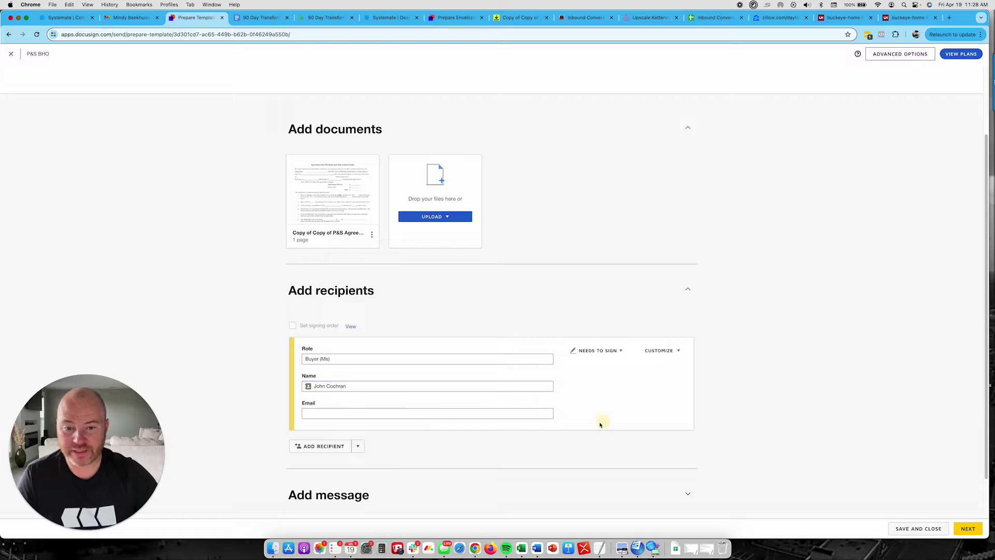
click(413, 413)
text(john@john.com)
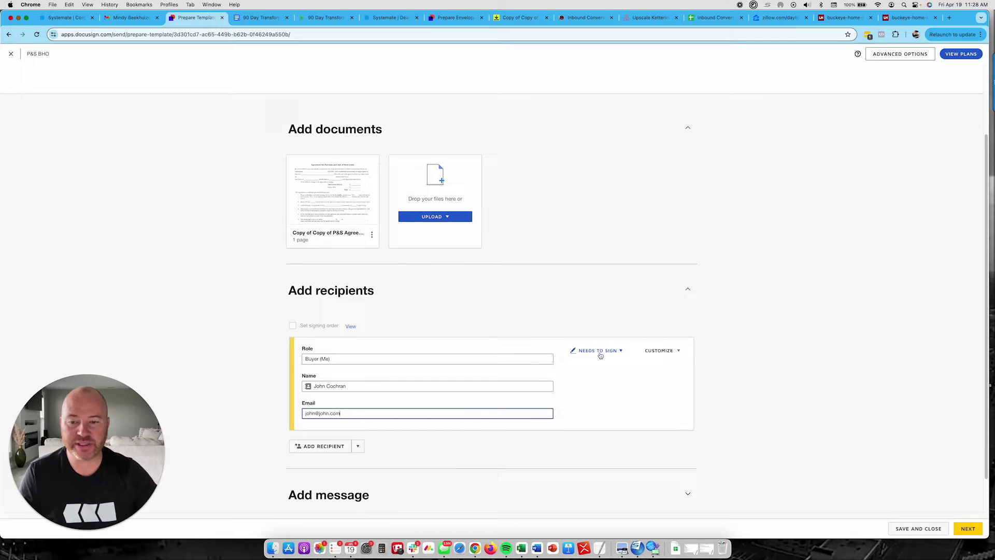
click(258, 430)
- Add a second and a third recipient to the template
scroll(259, 432, down, 2)
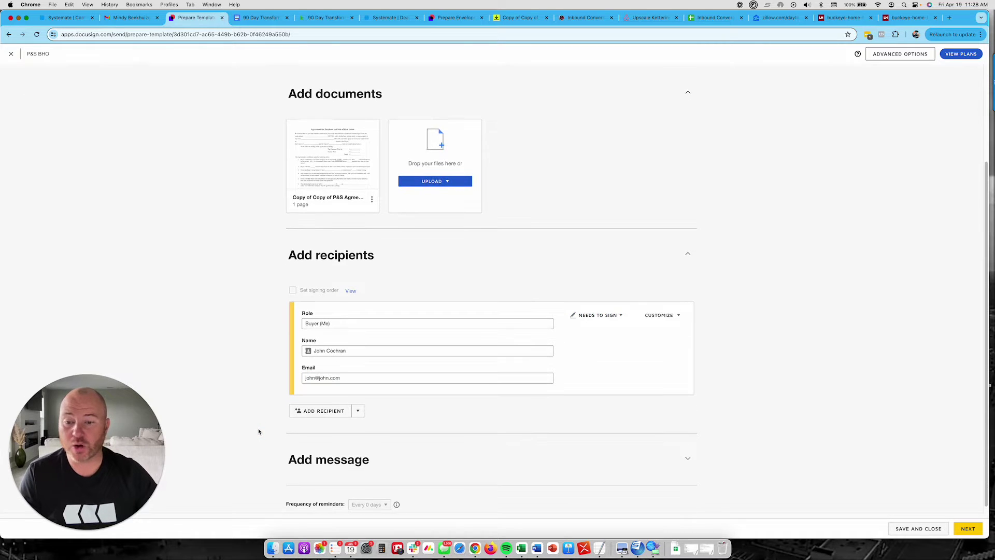
click(318, 414)
scroll(257, 431, down, 4)
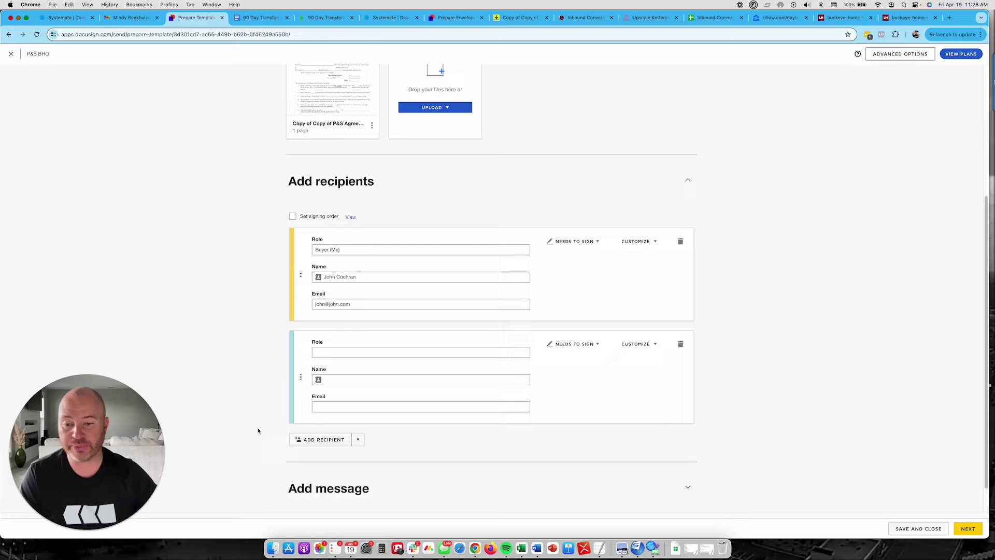
click(319, 441)
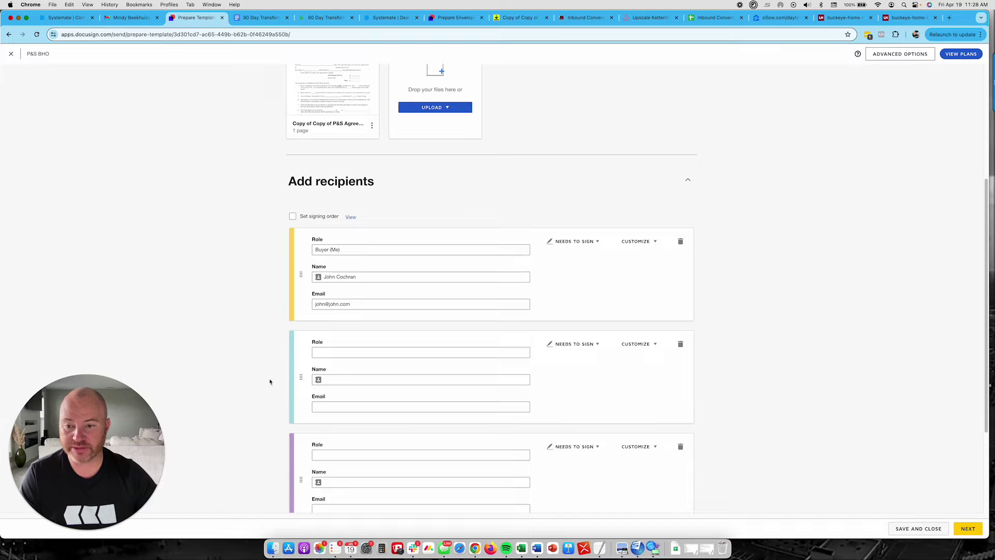
- Set the second recipient's role to Seller 1, clearing its stray name letter, and the third to Seller 2
click(330, 352)
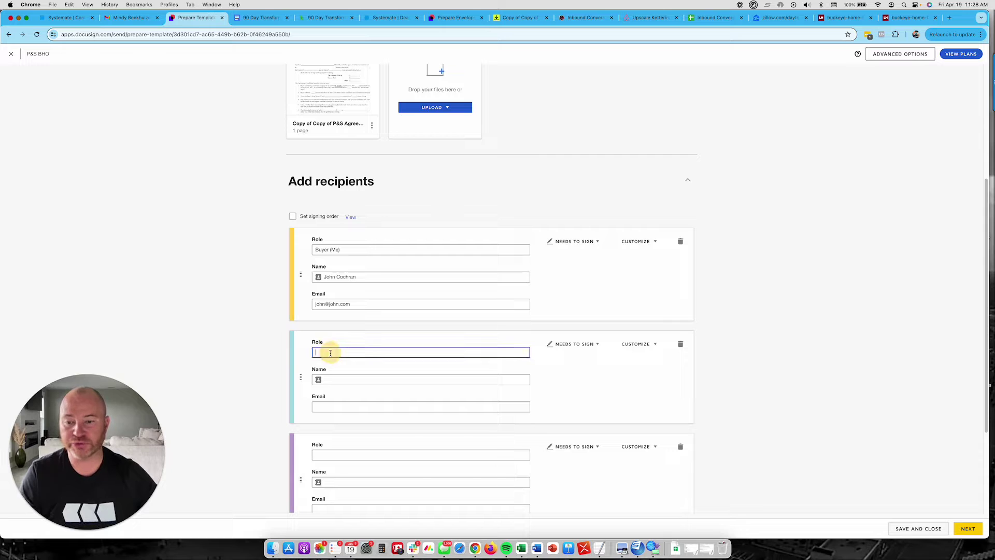
text(Seller 1)
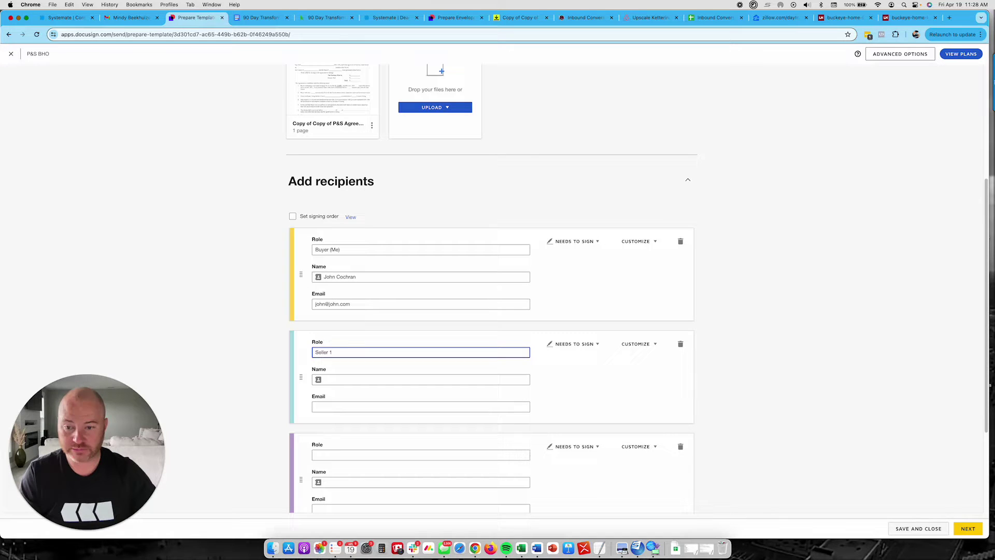
click(340, 379)
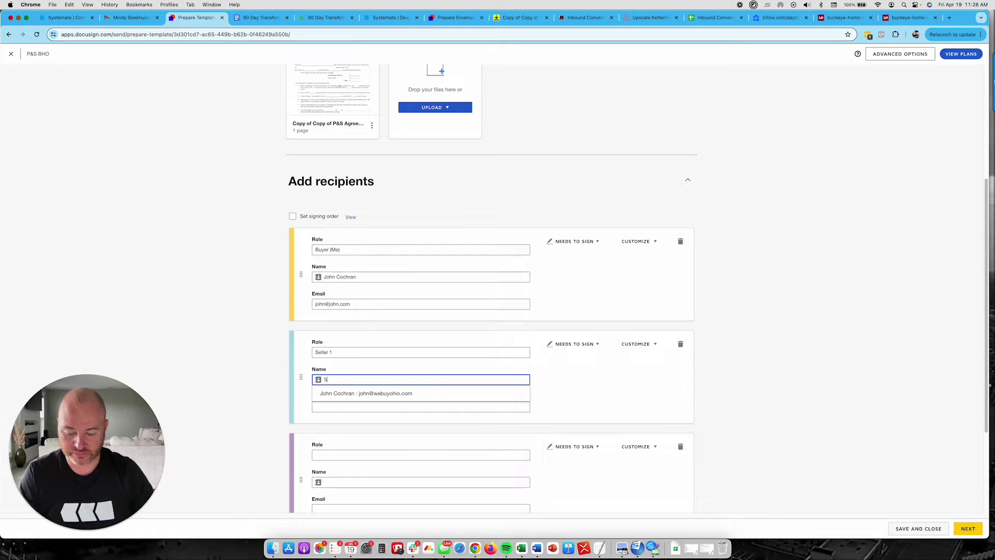
key(BackSpace)
click(237, 397)
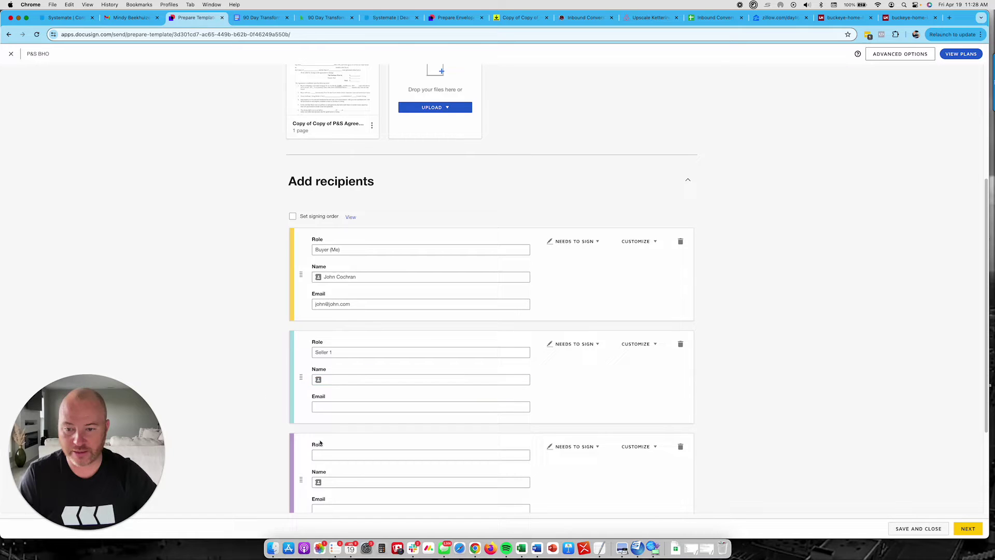
click(333, 455)
text(S)
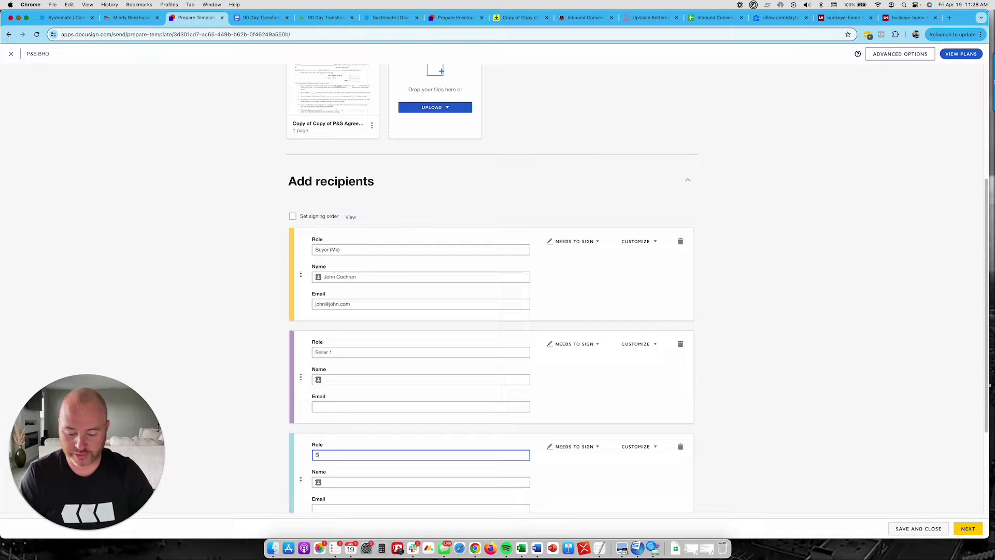
text(eller 2)
scroll(301, 423, down, 1)
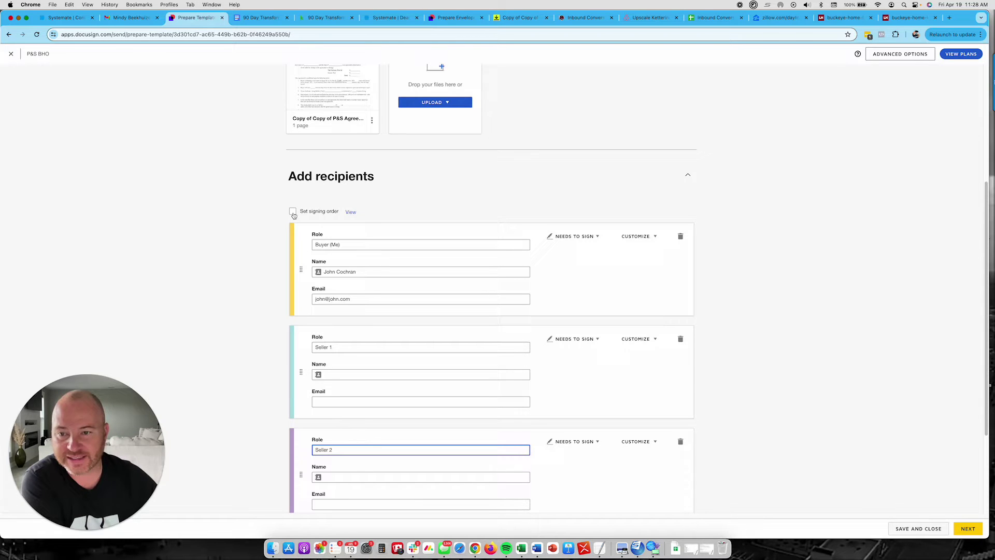
- Turn on Set signing order and continue to the Add Fields page
click(293, 213)
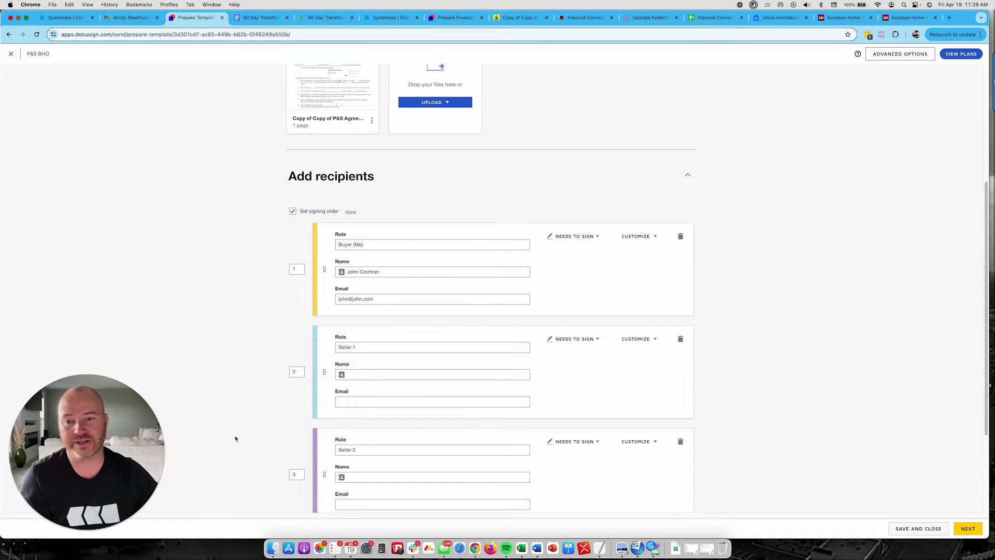
scroll(250, 414, down, 2)
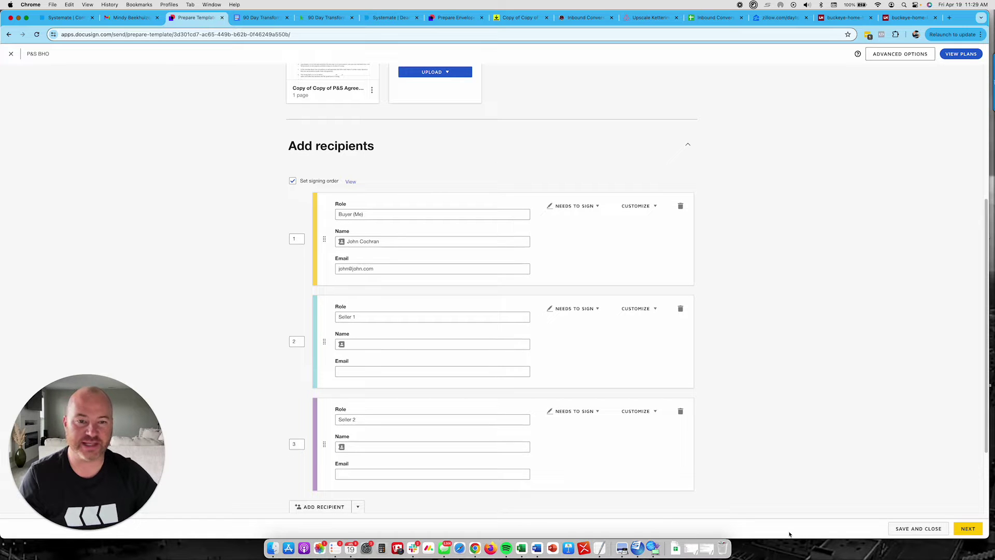
click(968, 528)
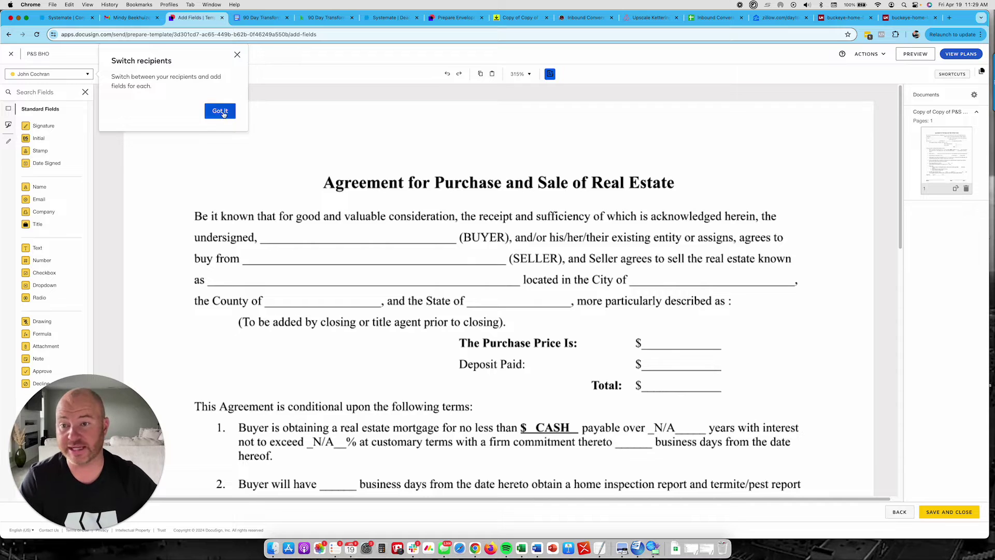
- Dismiss the Switch recipients tip and scroll through the agreement and back to the top
click(221, 112)
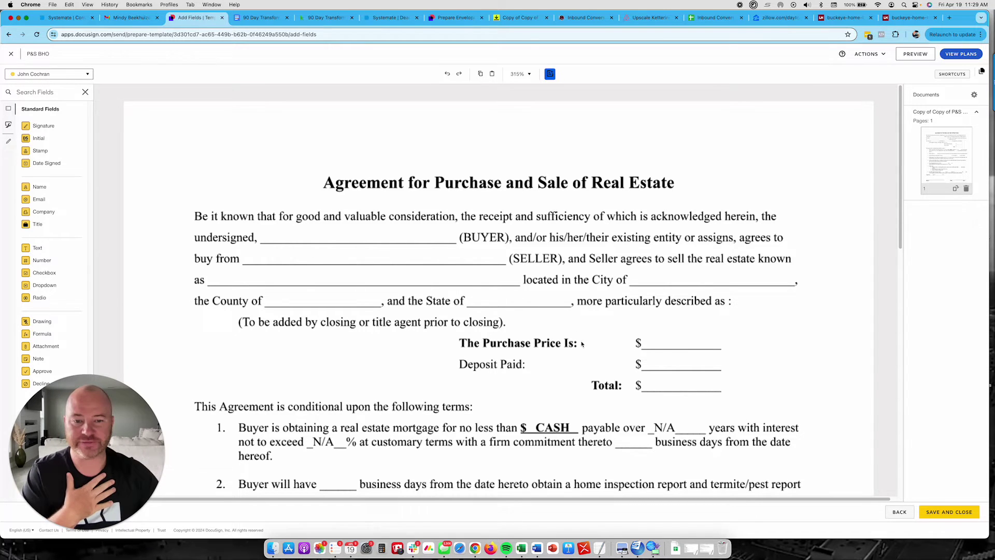
scroll(495, 428, down, 7)
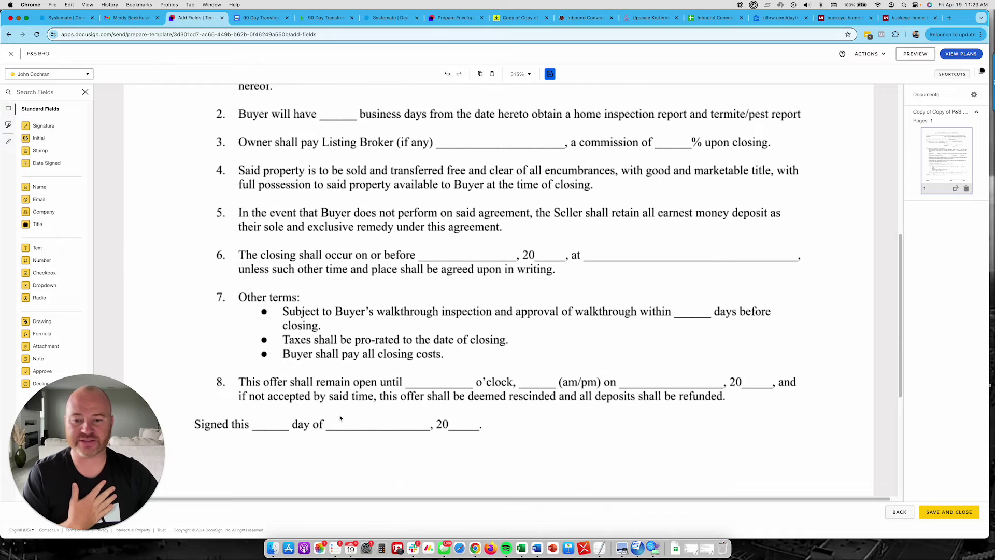
scroll(299, 418, up, 7)
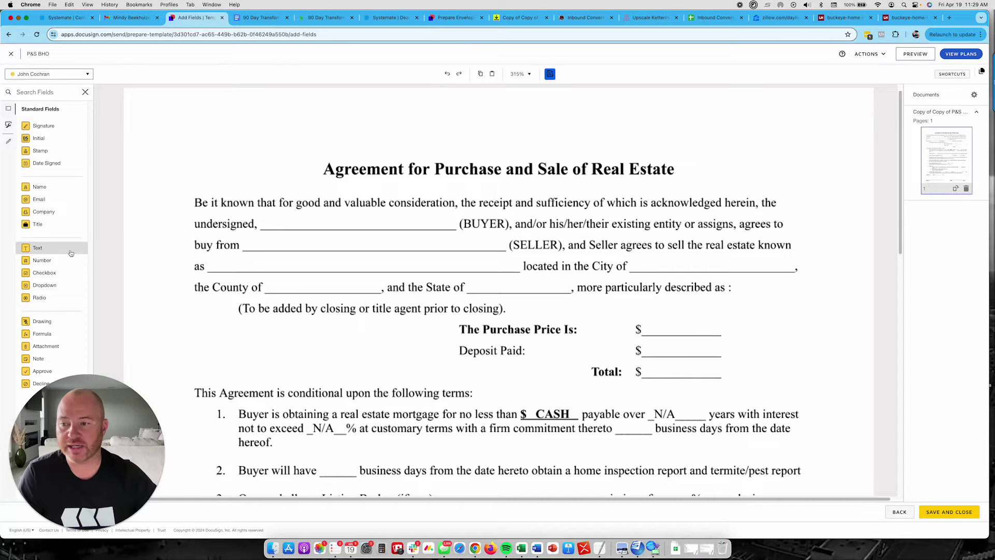
- Place text fields on the BUYER, SELLER, property, City, County and State blanks, widening seller and property
drag(38, 249, 445, 234)
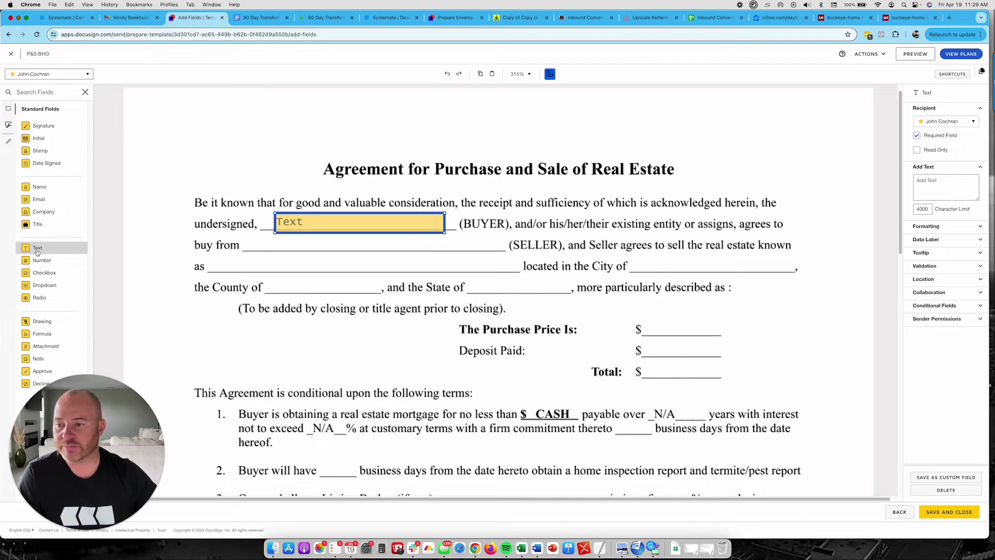
drag(38, 248, 262, 238)
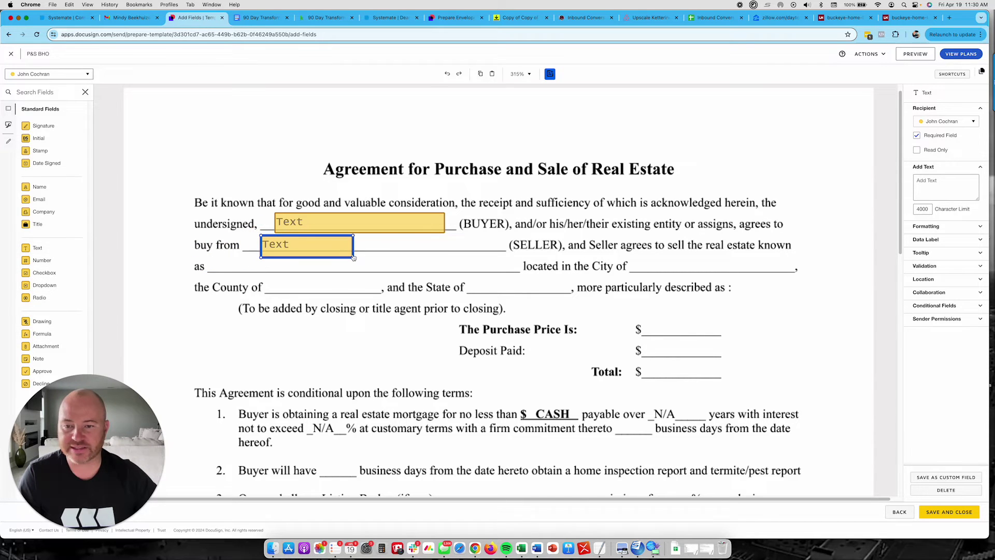
drag(353, 256, 485, 255)
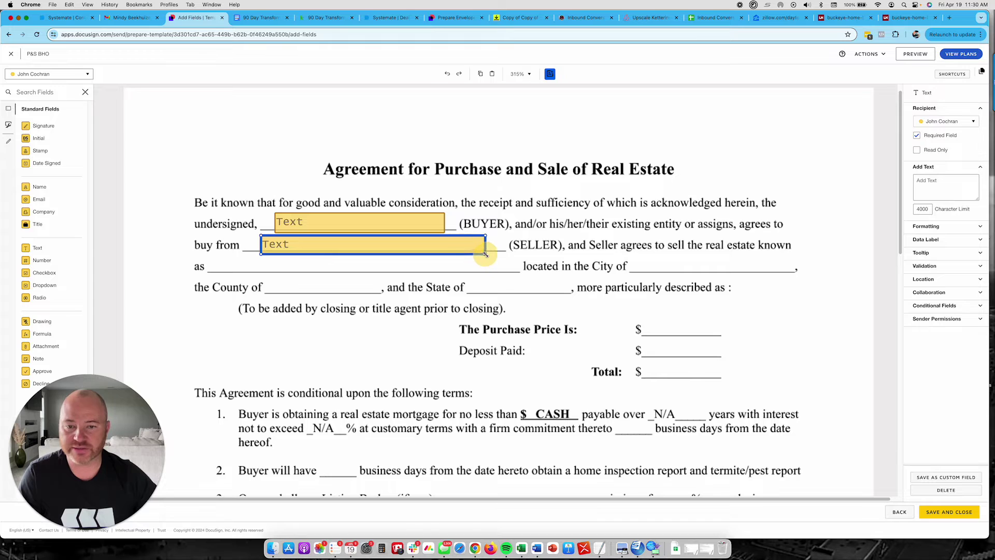
drag(37, 247, 233, 256)
drag(326, 276, 498, 275)
drag(49, 253, 638, 257)
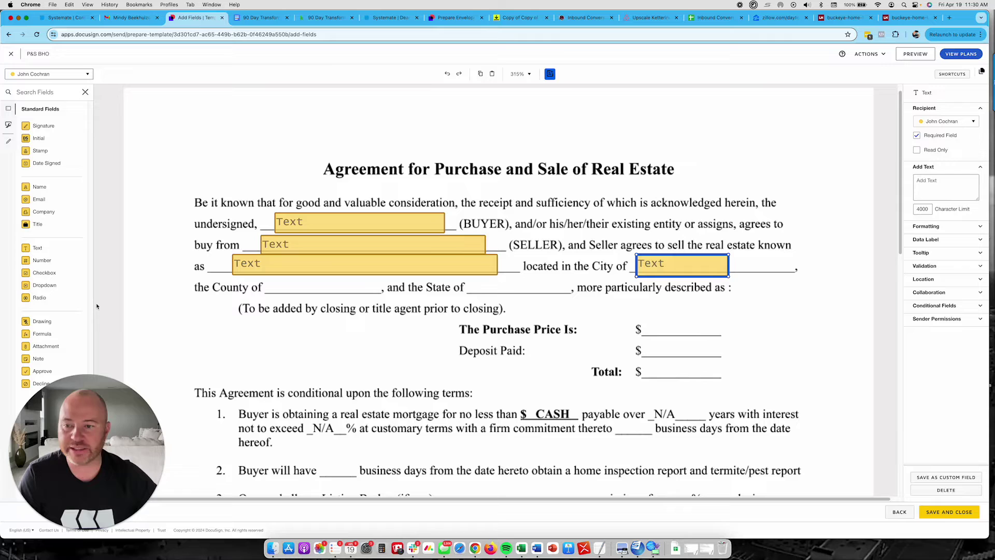
drag(47, 248, 272, 280)
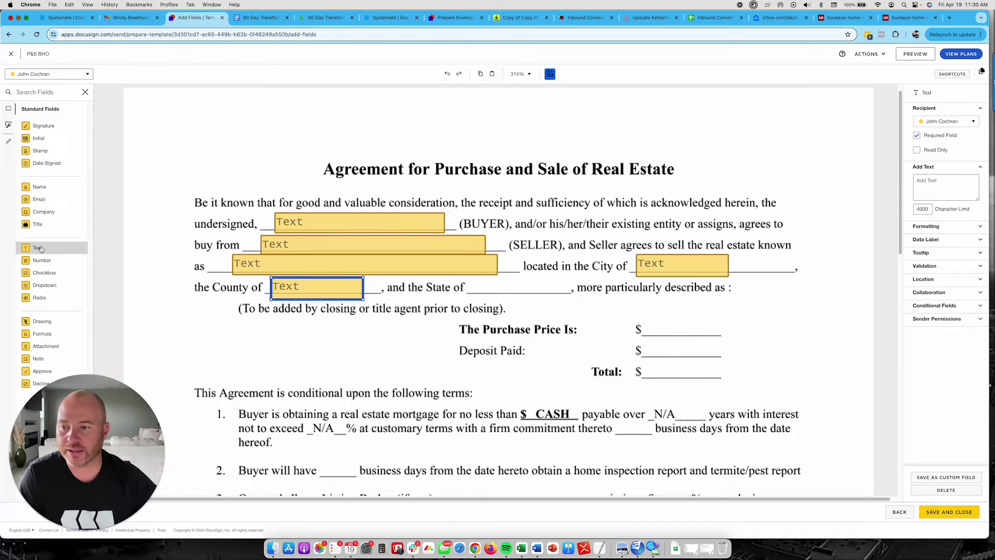
drag(41, 249, 469, 277)
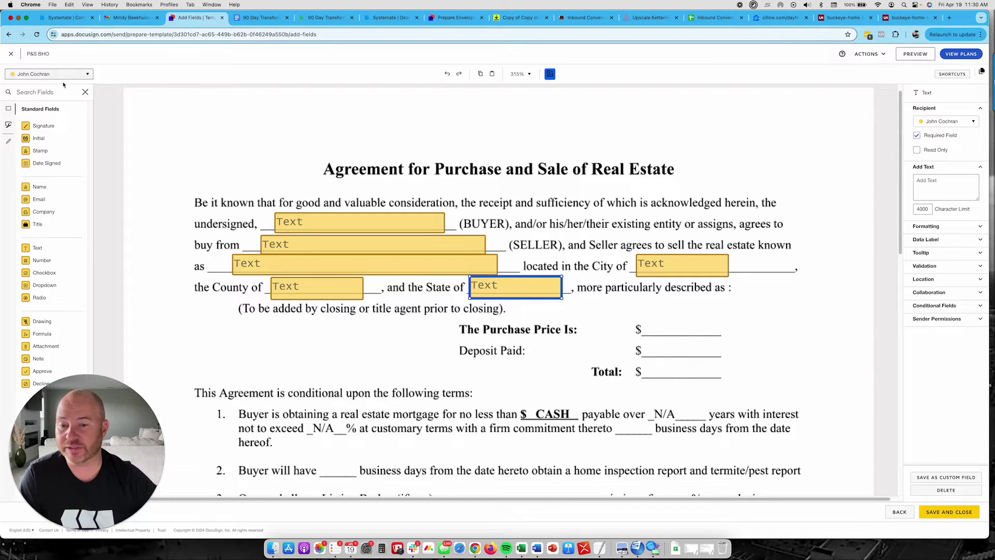
- Add text fields for the purchase price, deposit amount and total amount
scroll(149, 193, down, 3)
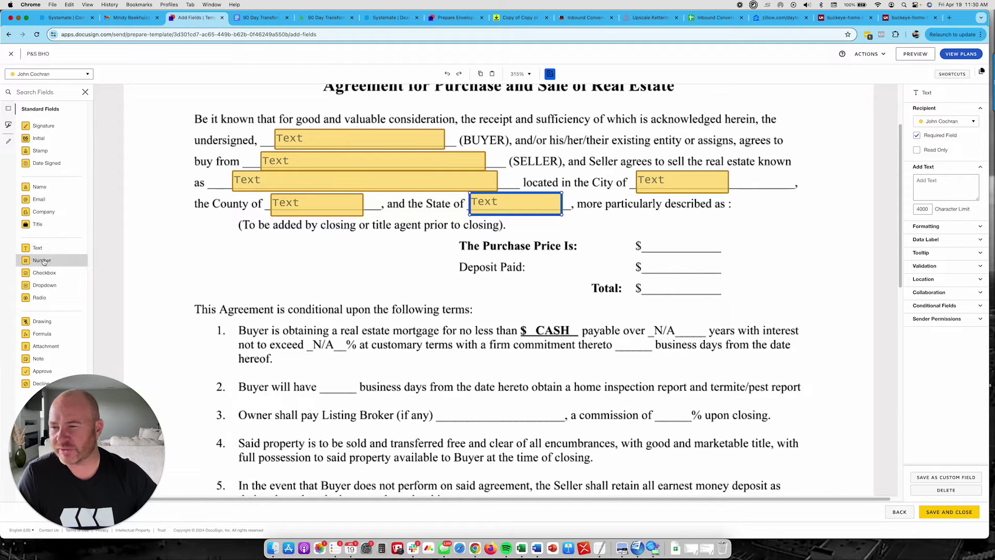
drag(37, 248, 616, 219)
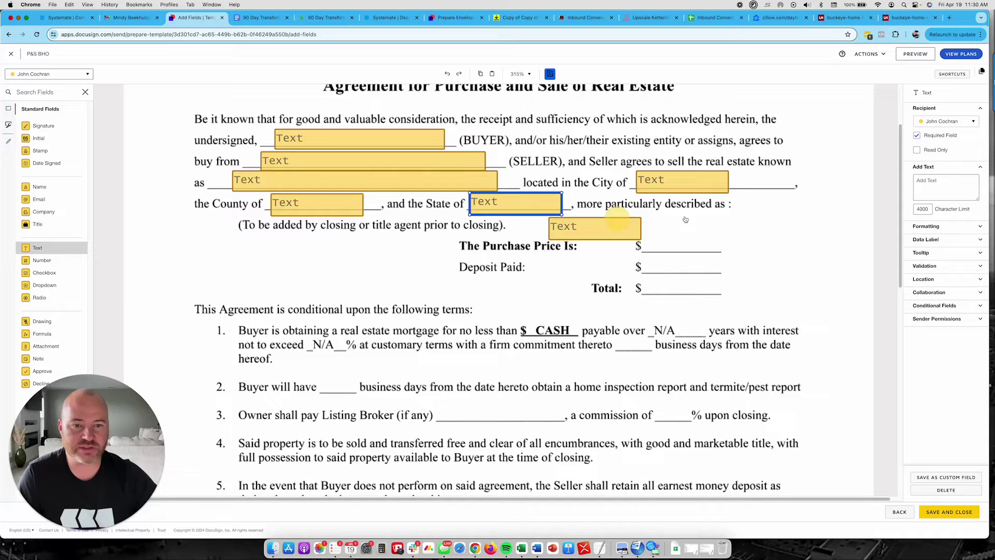
drag(685, 219, 647, 234)
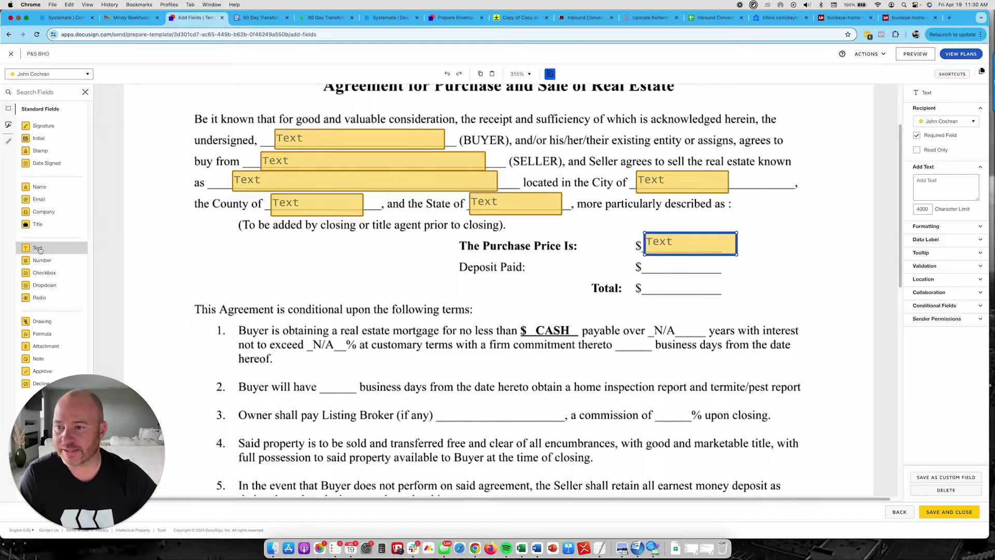
drag(39, 250, 645, 258)
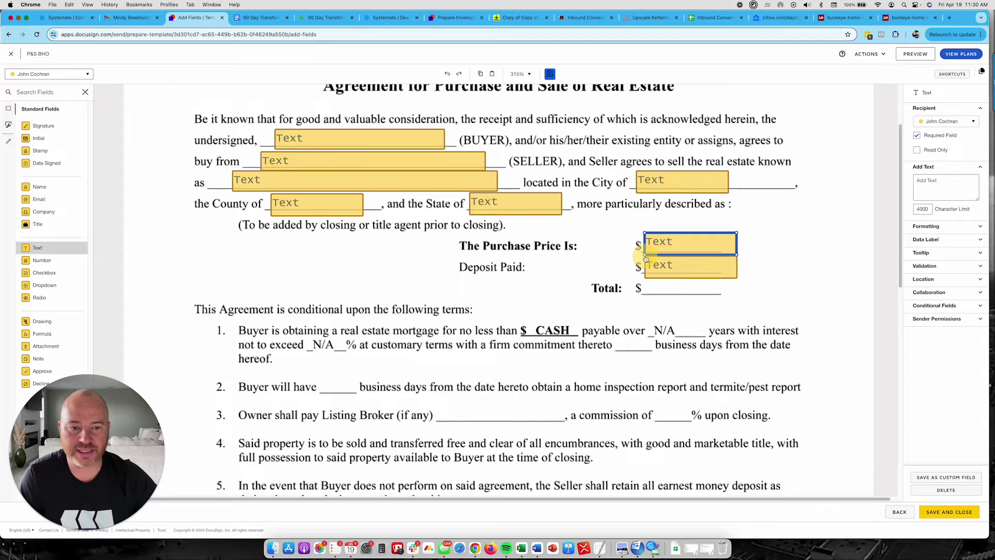
drag(37, 247, 654, 285)
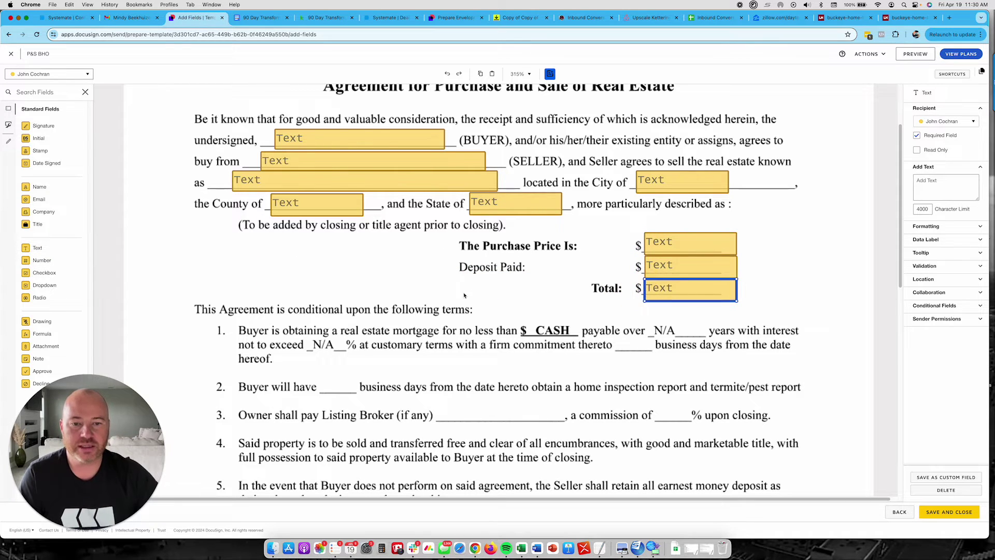
- Add sized text fields on the term 1 and term 2 days, Listing Broker and commission percentage blanks
scroll(565, 296, down, 2)
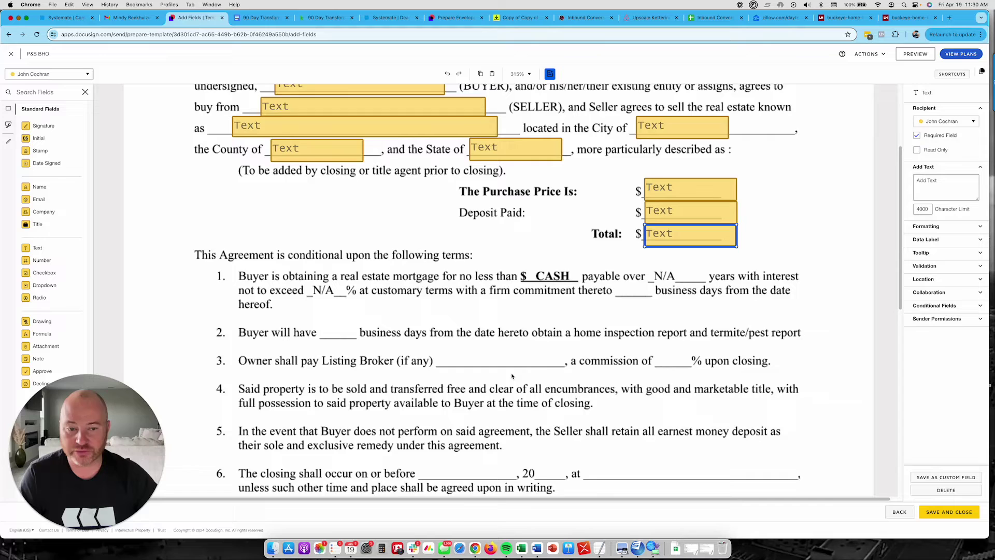
scroll(511, 375, down, 1)
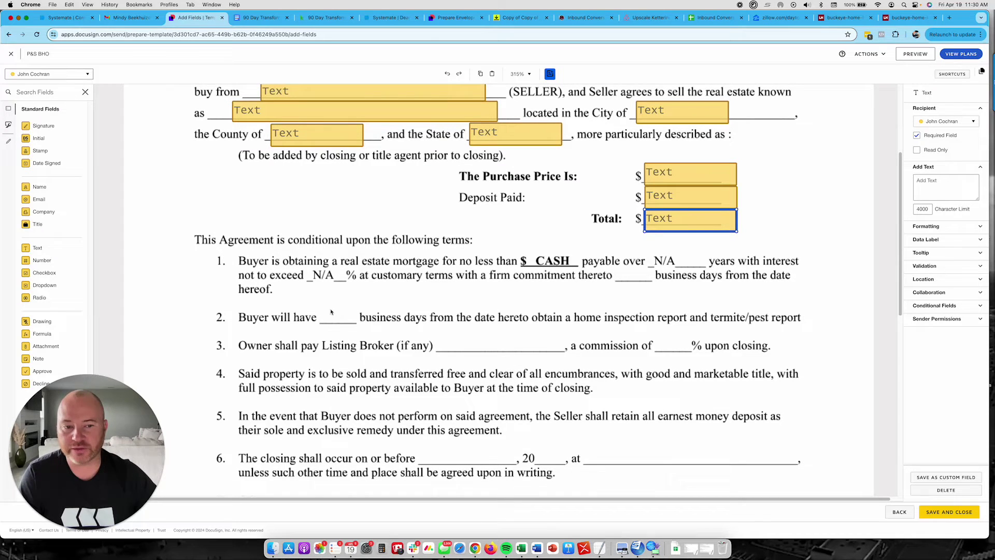
drag(32, 249, 642, 275)
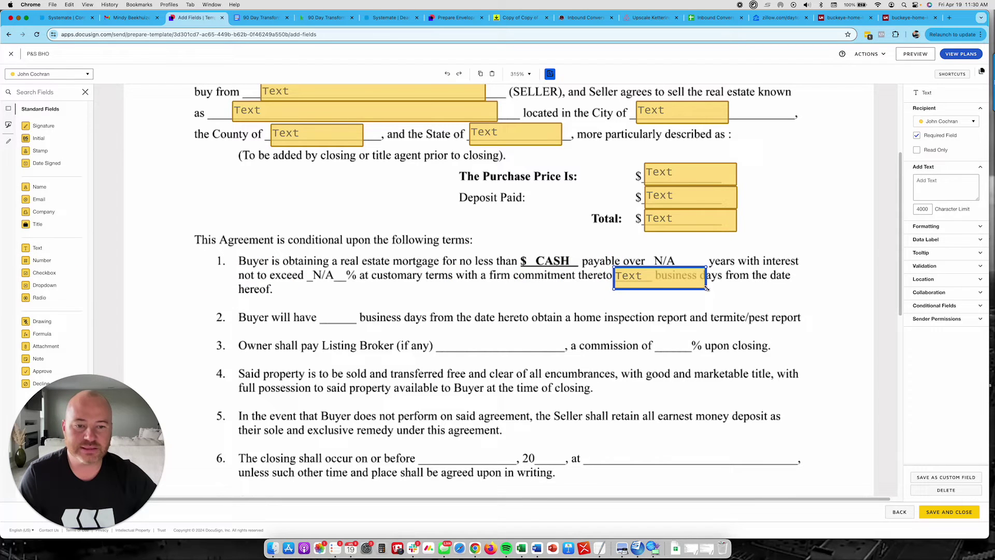
drag(706, 288, 662, 286)
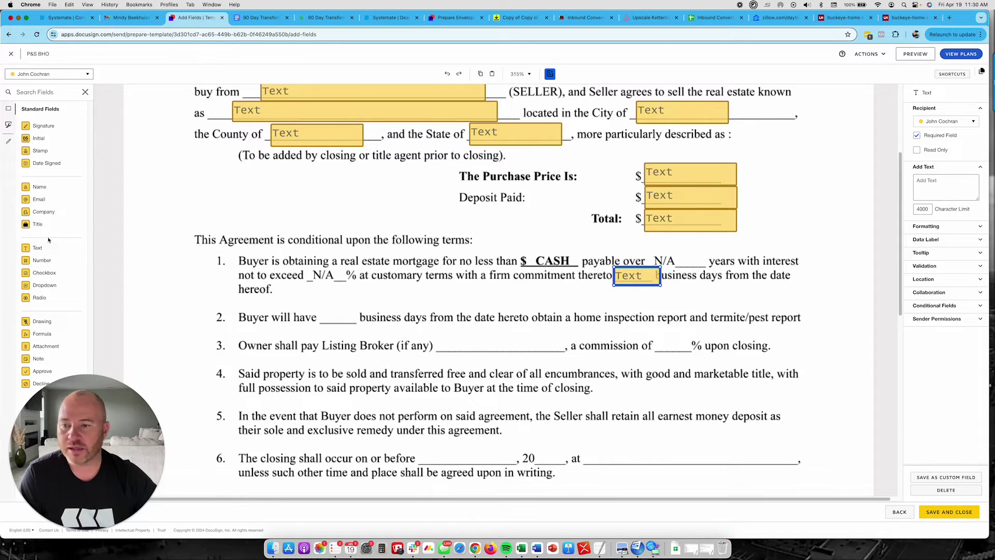
drag(41, 248, 318, 310)
drag(409, 327, 357, 325)
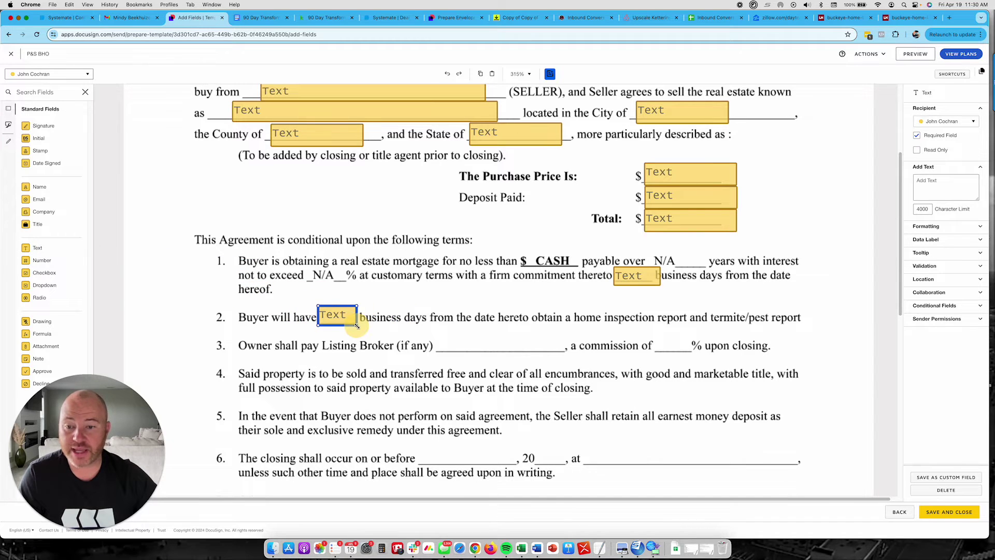
drag(41, 247, 442, 337)
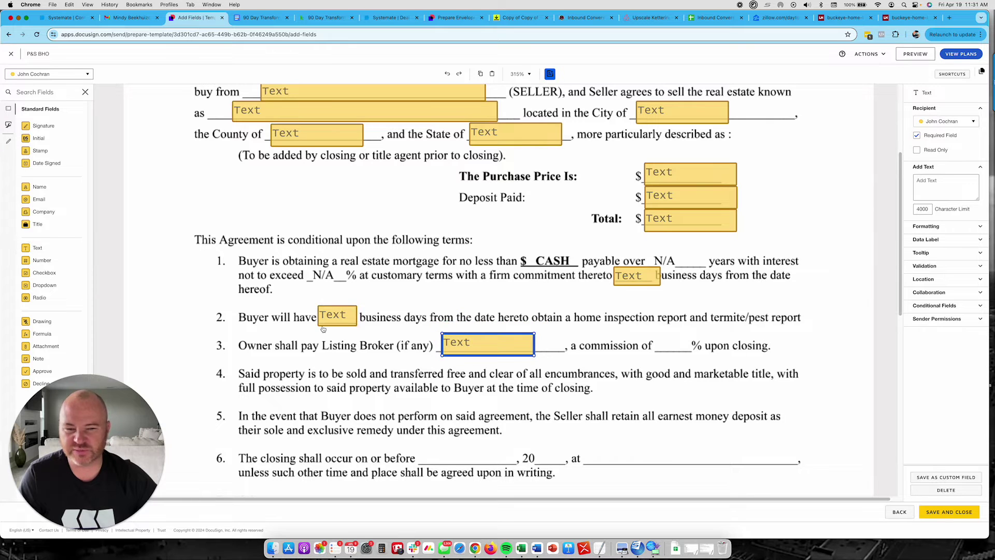
drag(37, 248, 656, 339)
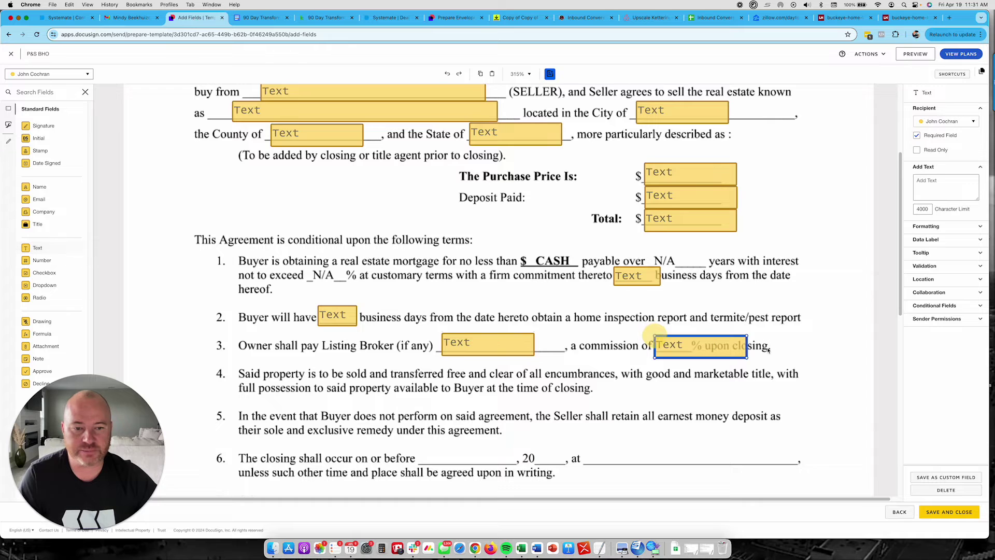
drag(747, 356, 693, 354)
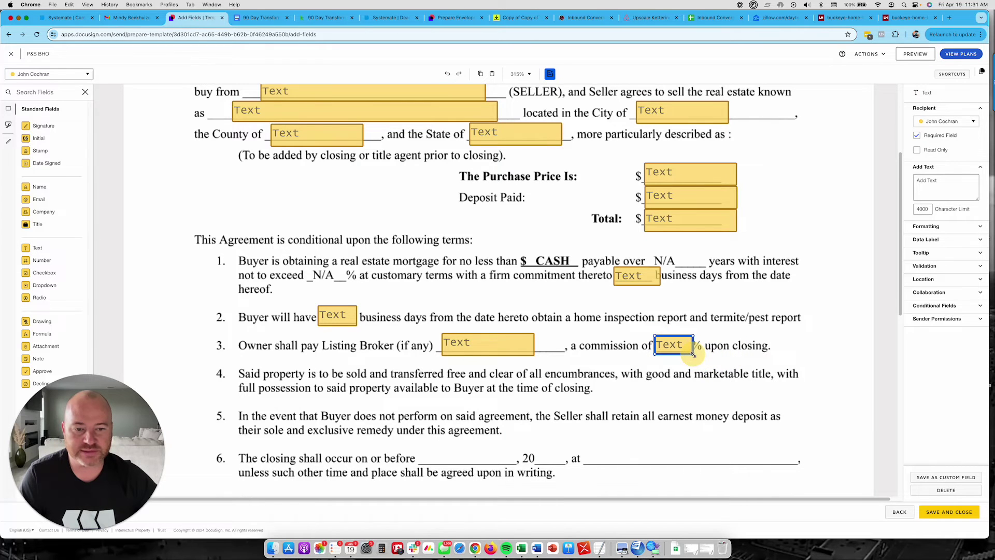
- Add sized text fields on term 6's closing date, year and place blanks and term 7's walkthrough days
scroll(489, 412, down, 5)
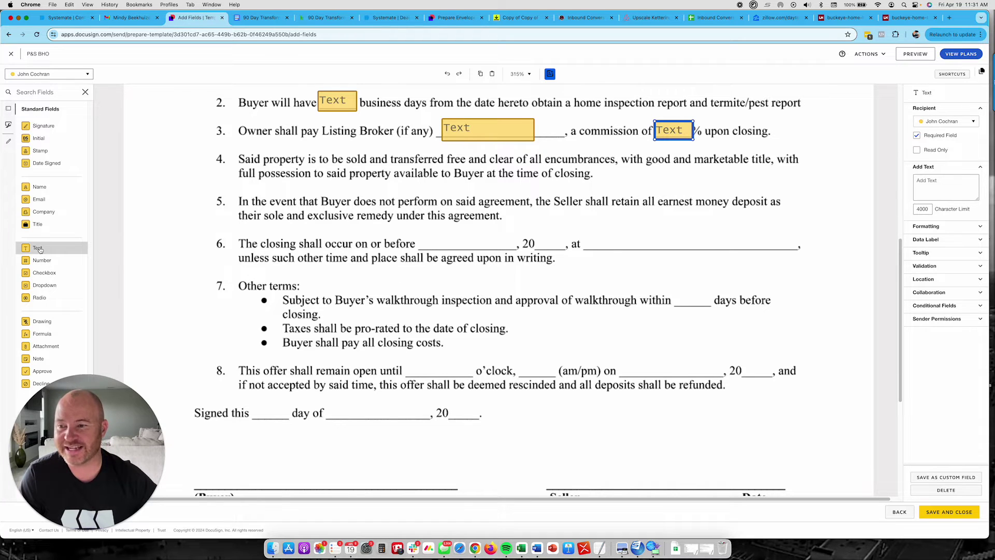
drag(40, 249, 420, 236)
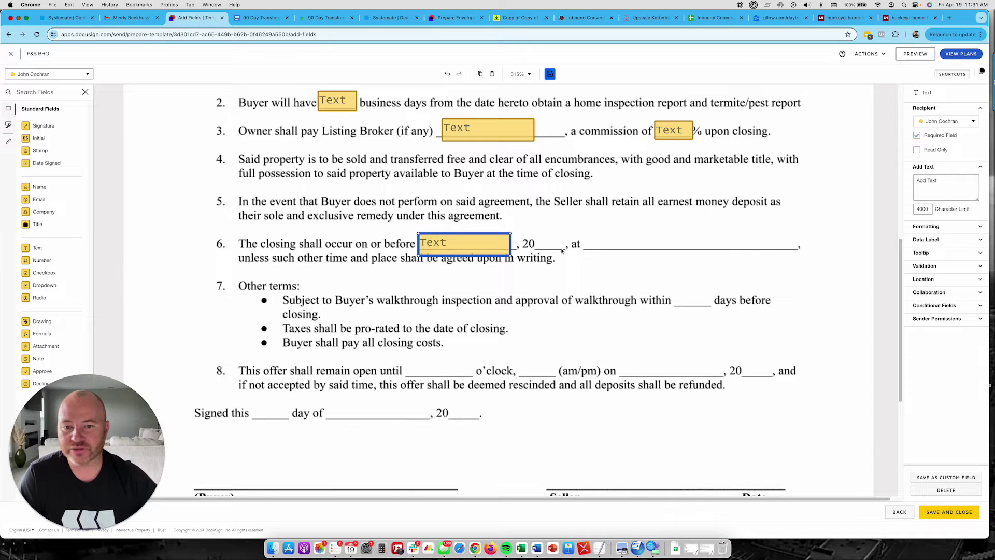
drag(37, 249, 534, 237)
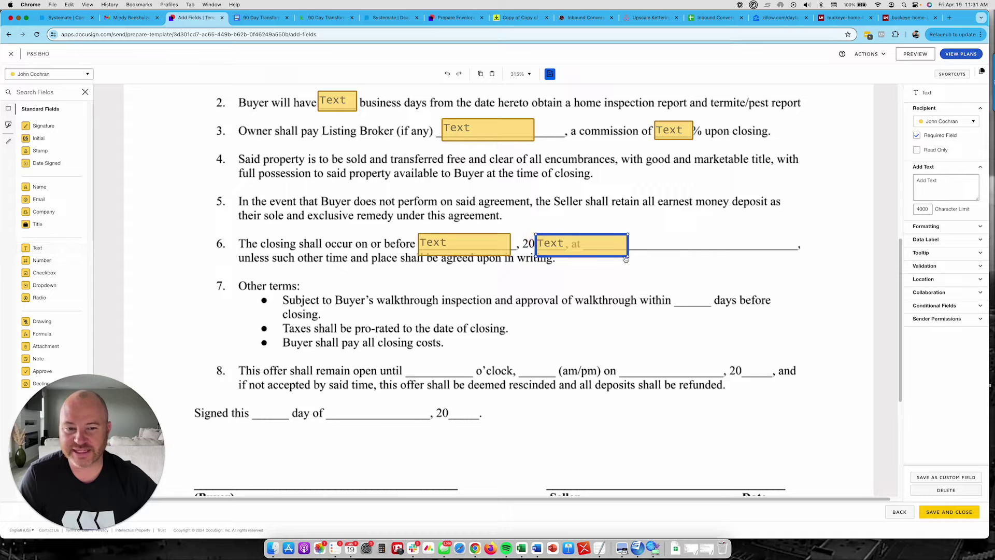
drag(626, 255, 567, 252)
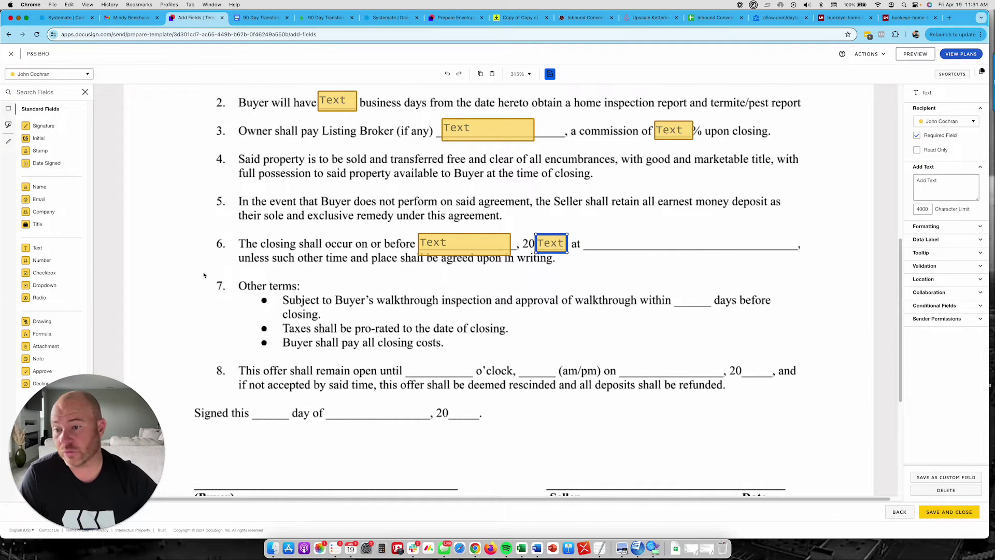
drag(37, 247, 588, 235)
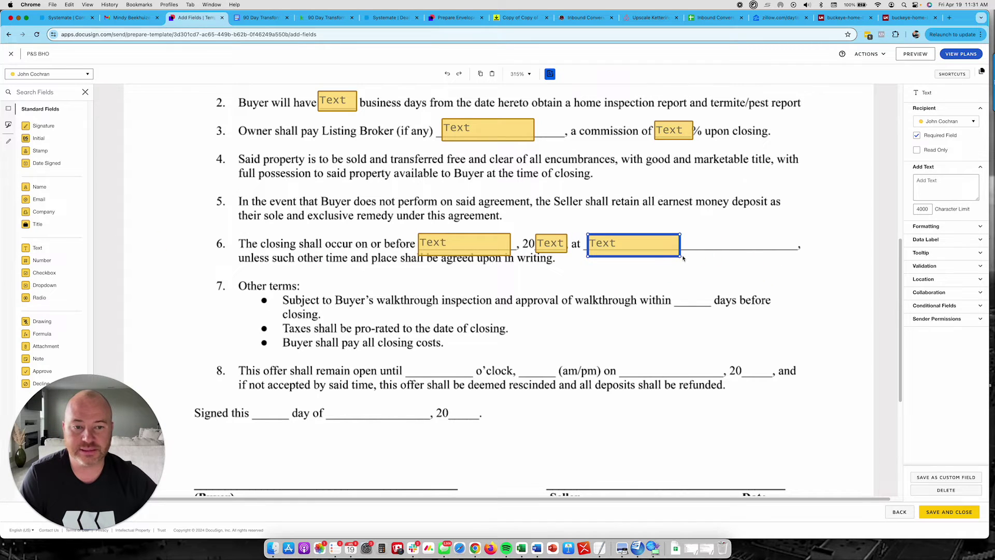
drag(681, 256, 791, 254)
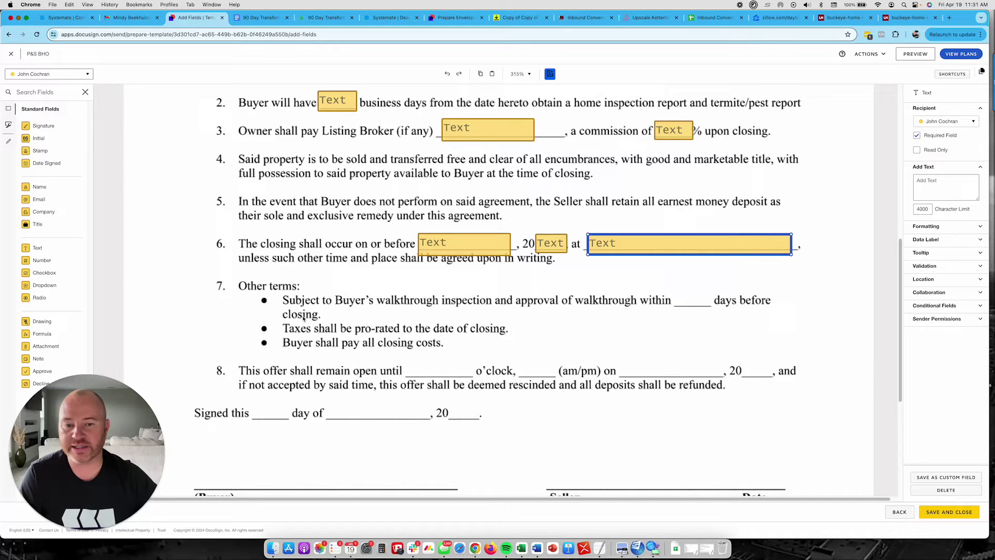
drag(62, 248, 679, 294)
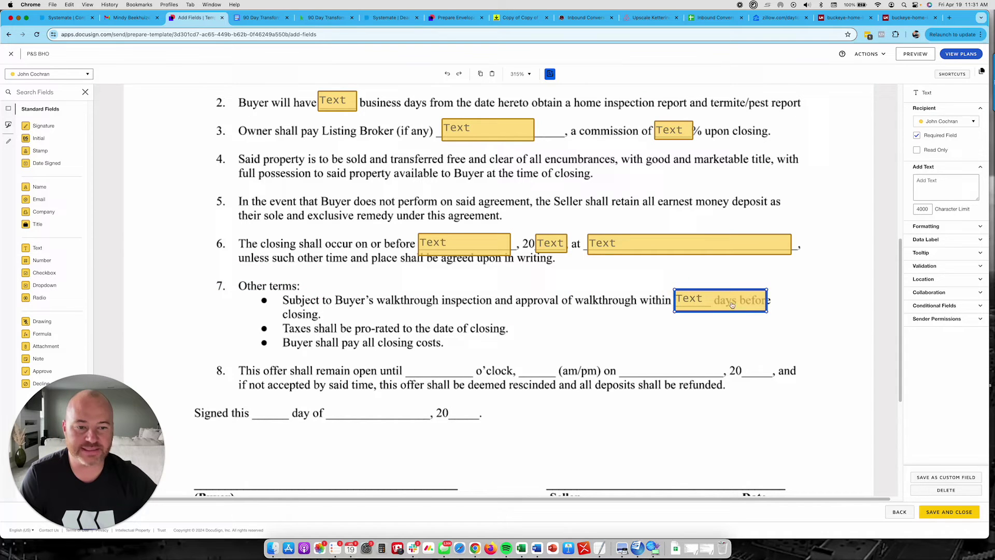
drag(770, 311, 717, 308)
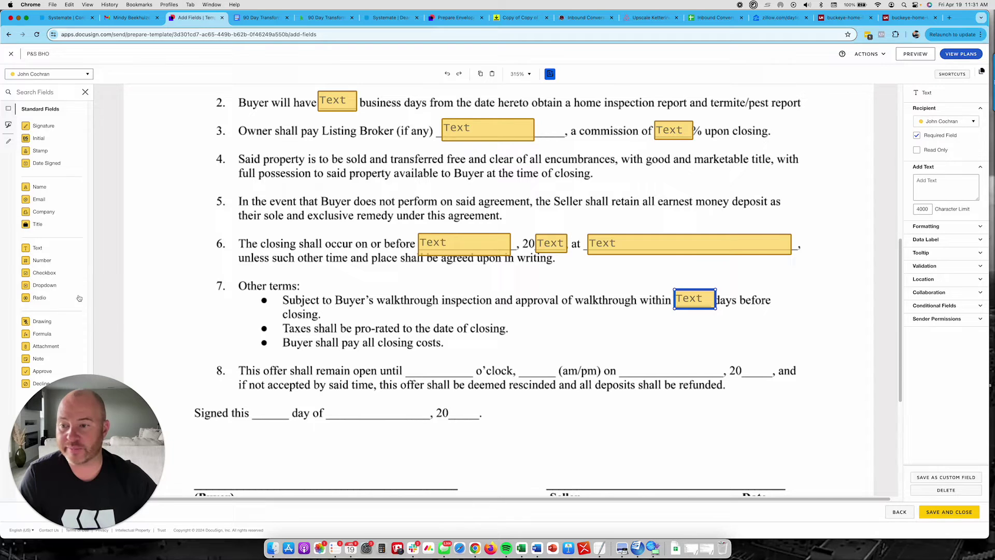
- Add sized text fields for term 8's expiry time, am/pm, date and year blanks
drag(39, 247, 405, 362)
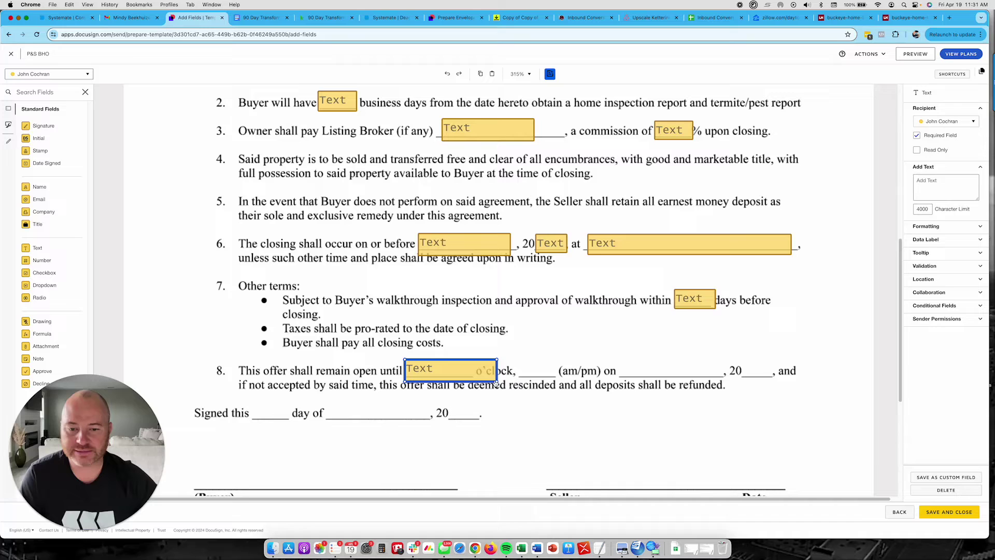
drag(496, 381, 472, 380)
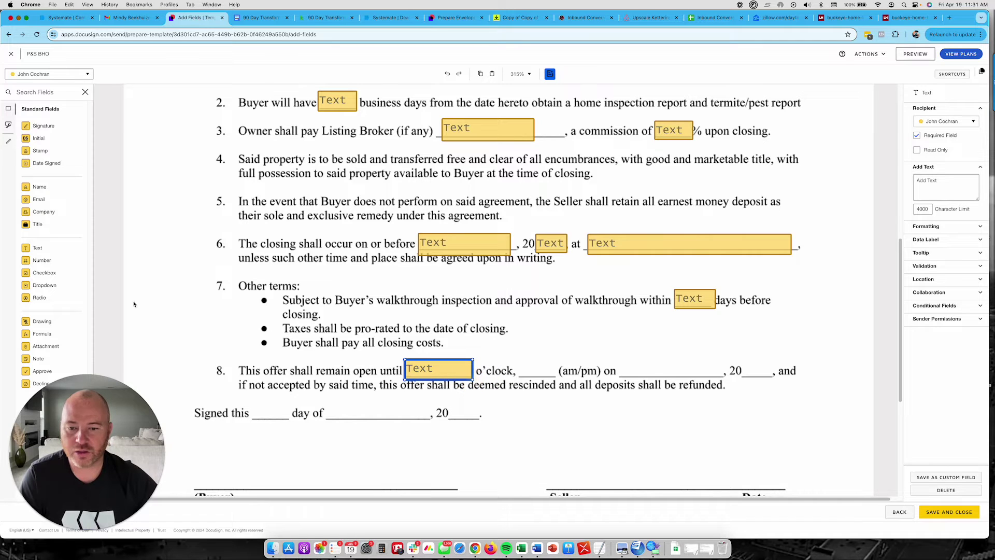
drag(40, 246, 517, 360)
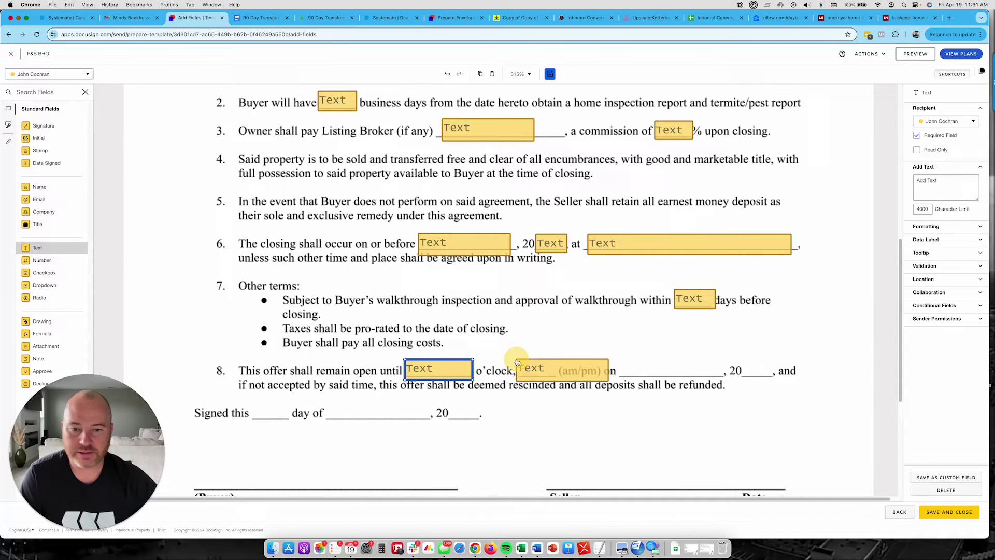
drag(609, 381, 557, 381)
drag(37, 248, 620, 362)
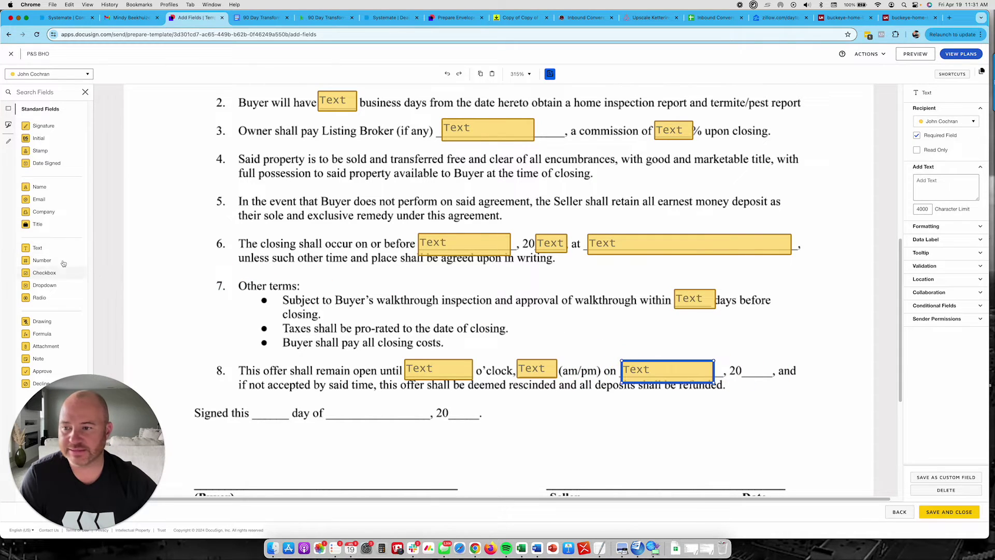
drag(41, 247, 744, 363)
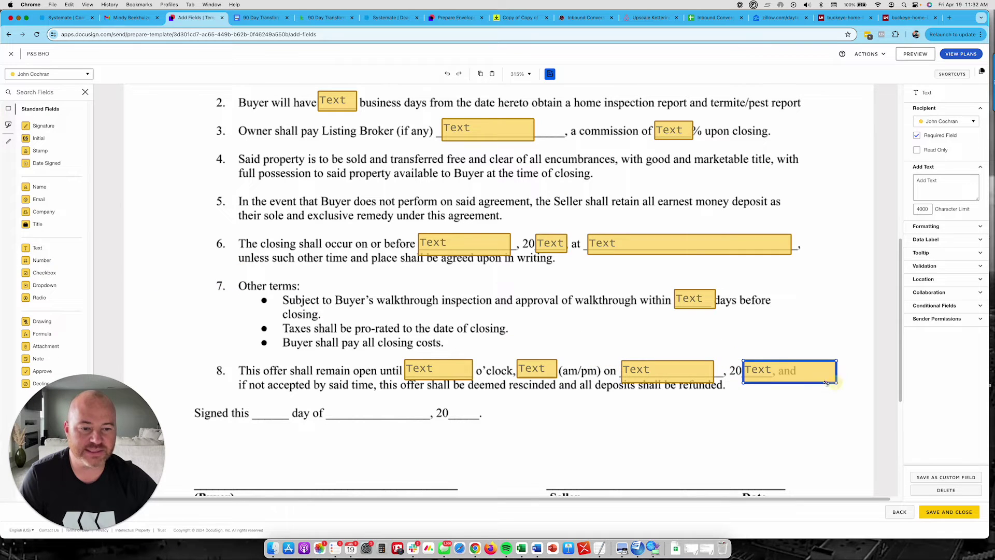
drag(835, 382, 775, 379)
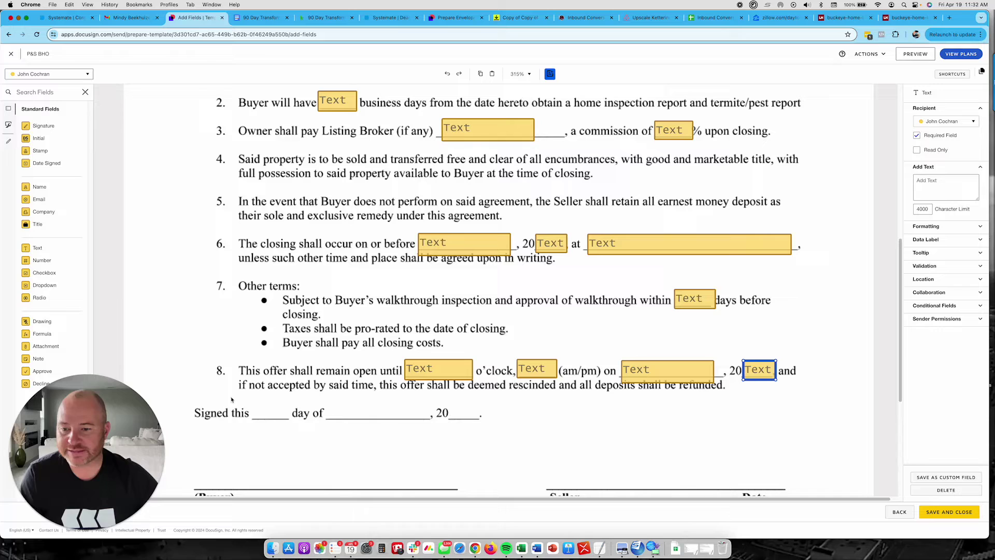
- Add text fields for the day, month and year on the 'Signed this … day of …, 20' line
drag(37, 249, 257, 411)
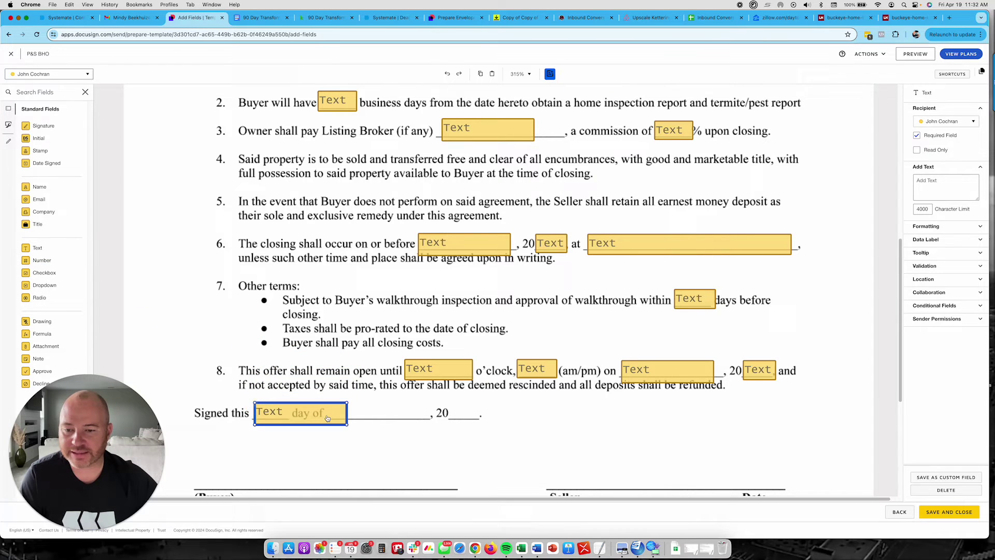
click(348, 425)
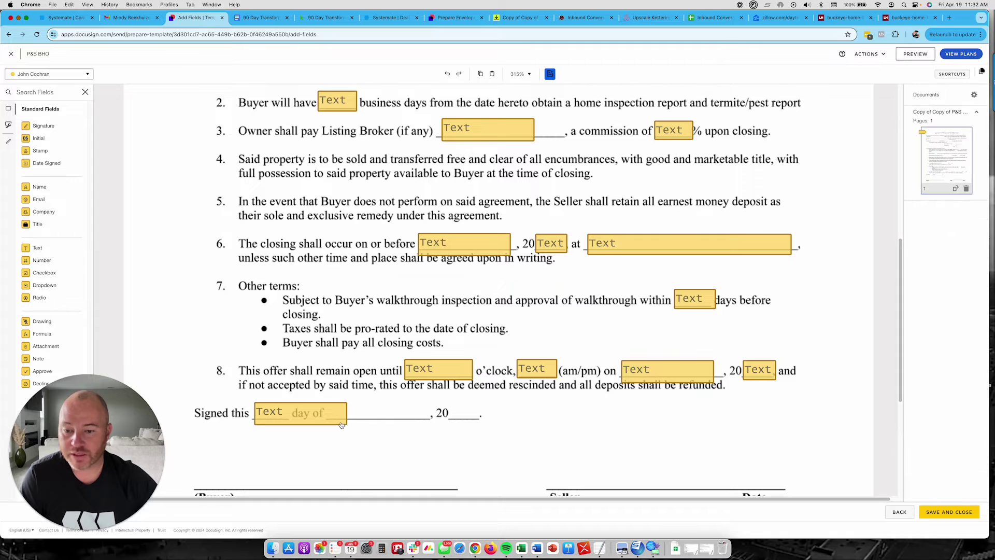
click(344, 424)
drag(344, 424, 291, 422)
scroll(204, 345, down, 1)
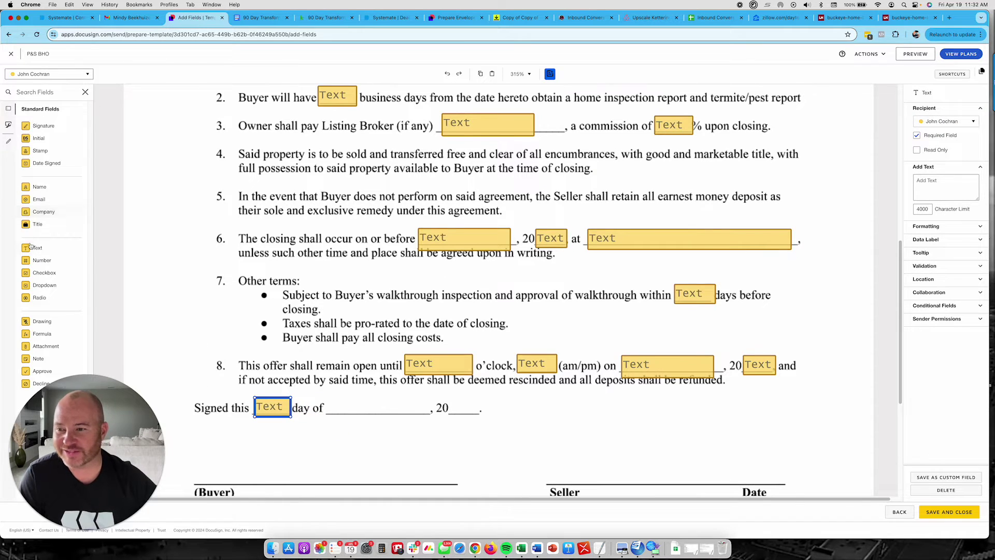
drag(39, 248, 334, 399)
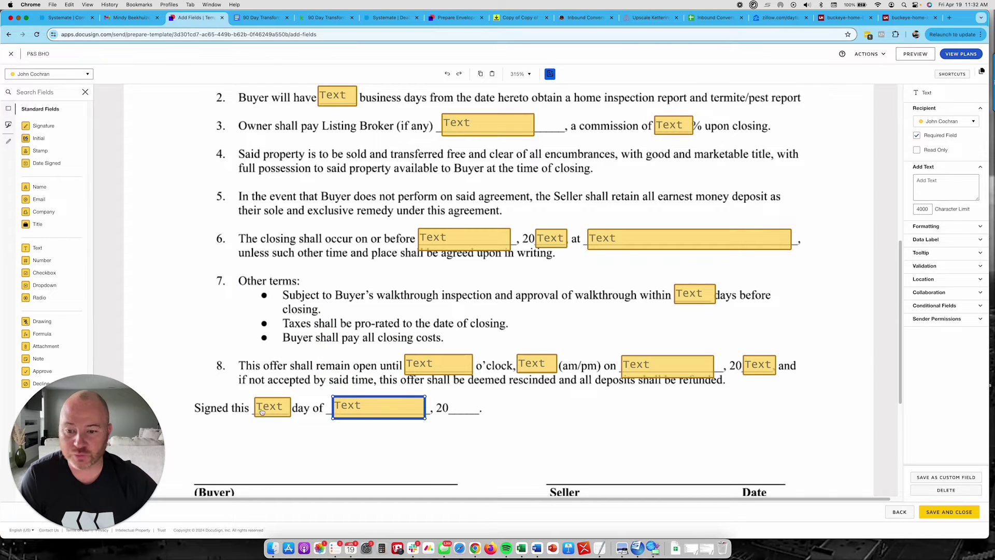
drag(37, 247, 451, 401)
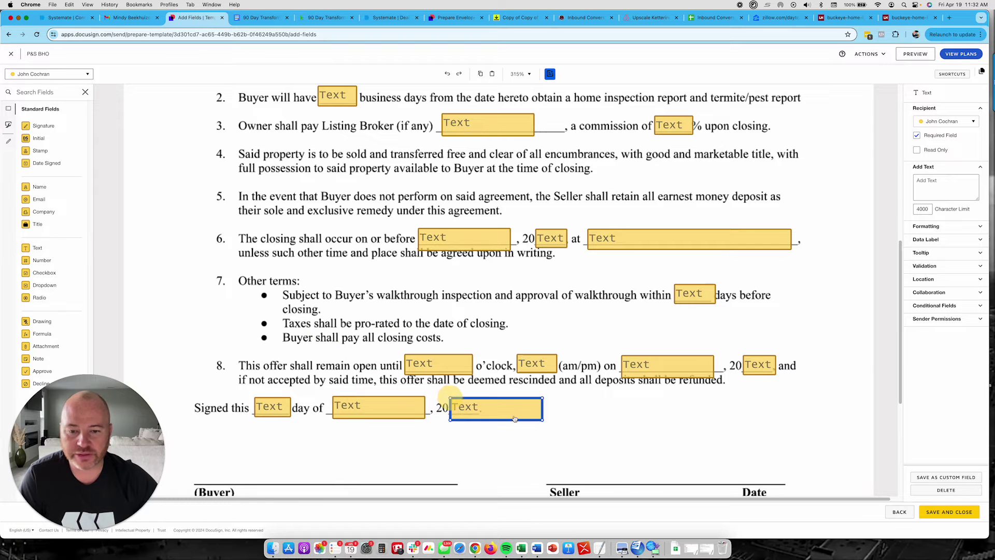
drag(542, 418, 482, 417)
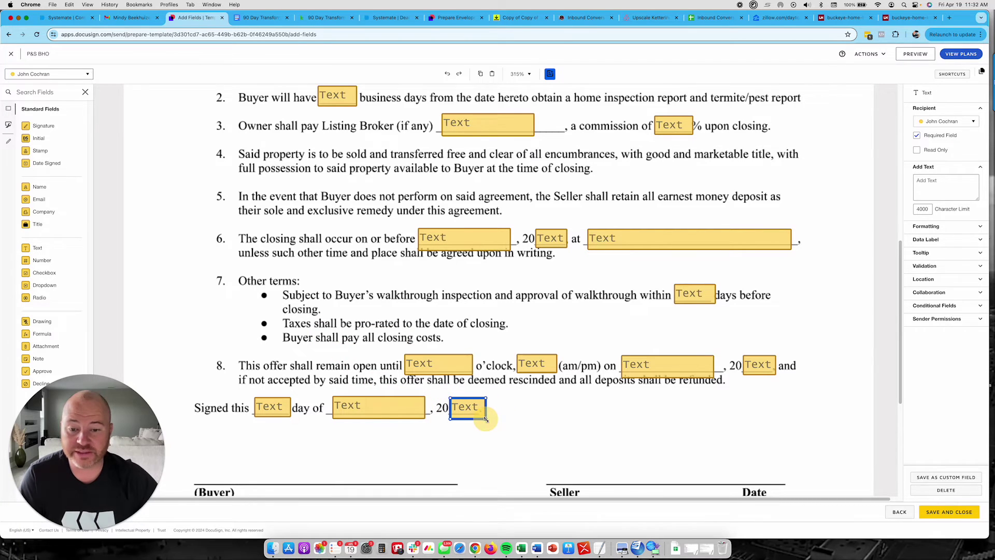
scroll(498, 290, up, 15)
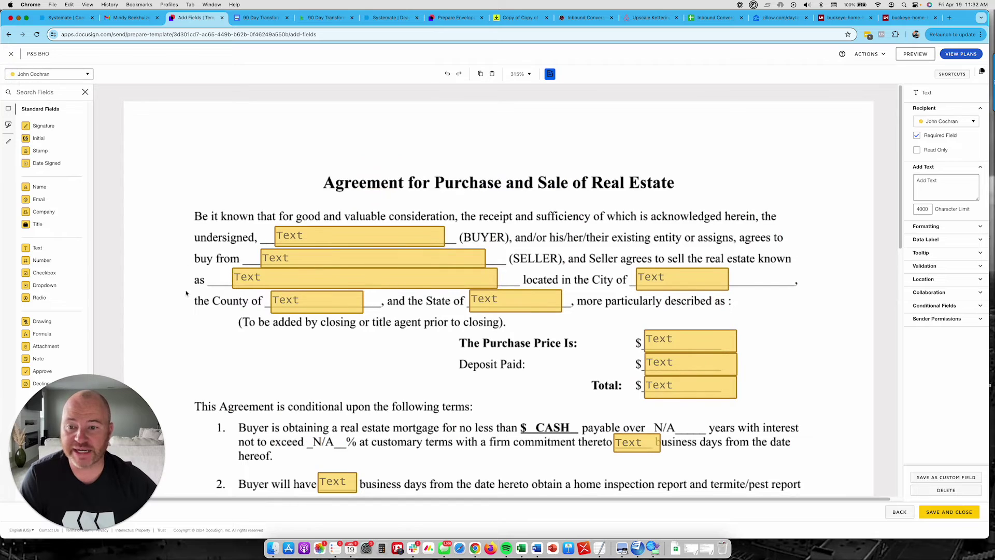
scroll(185, 291, down, 5)
scroll(185, 292, down, 4)
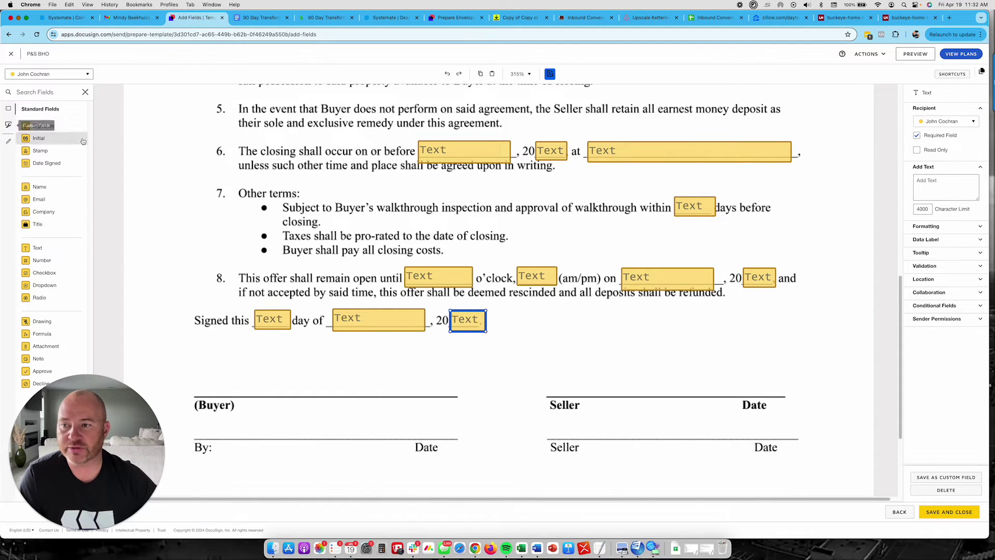
- Add the buyer's Signature above the Buyer line, a widened Text field on the By line, and a Date Signed field
mouse_move(43, 126)
mouse_down()
mouse_move(81, 165)
mouse_move(207, 387)
mouse_up()
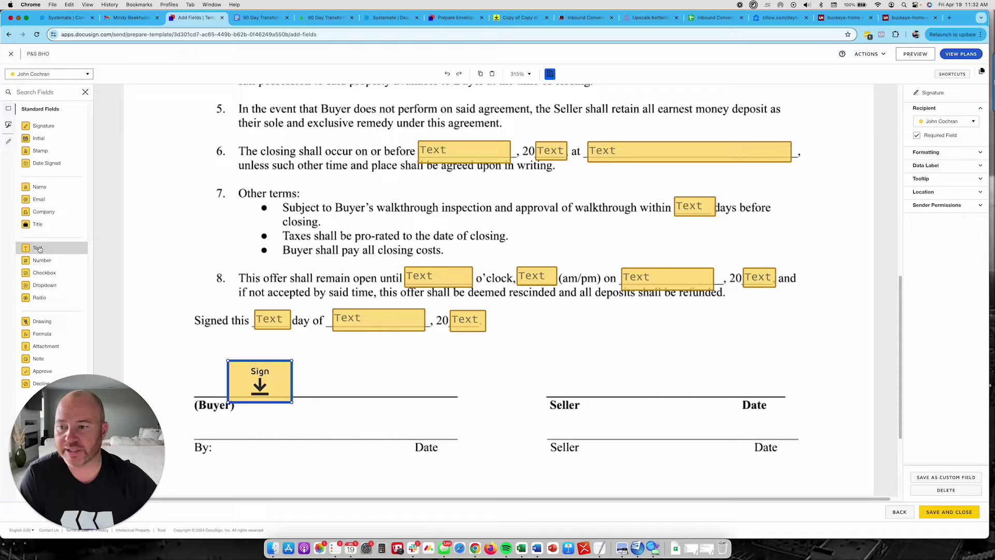
drag(40, 250, 228, 426)
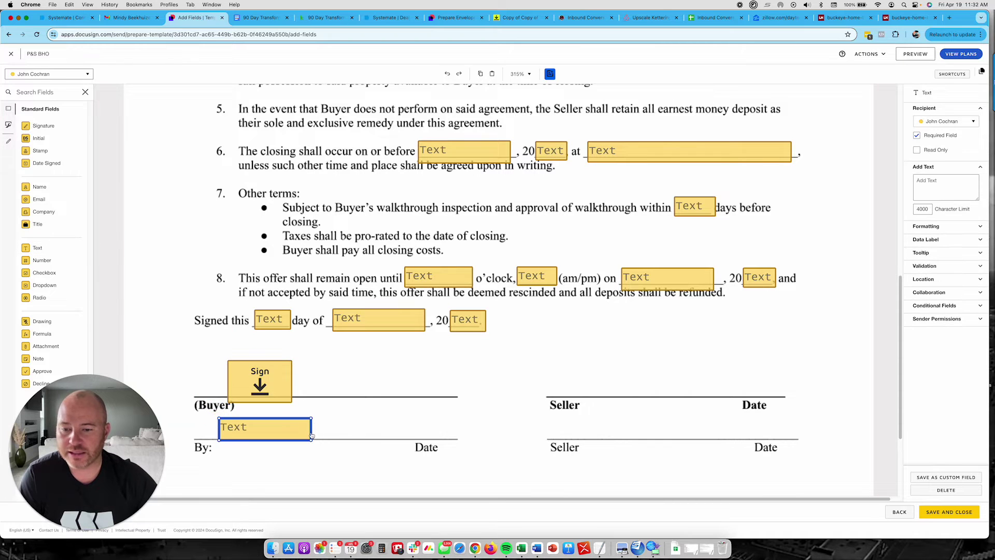
drag(312, 440, 346, 426)
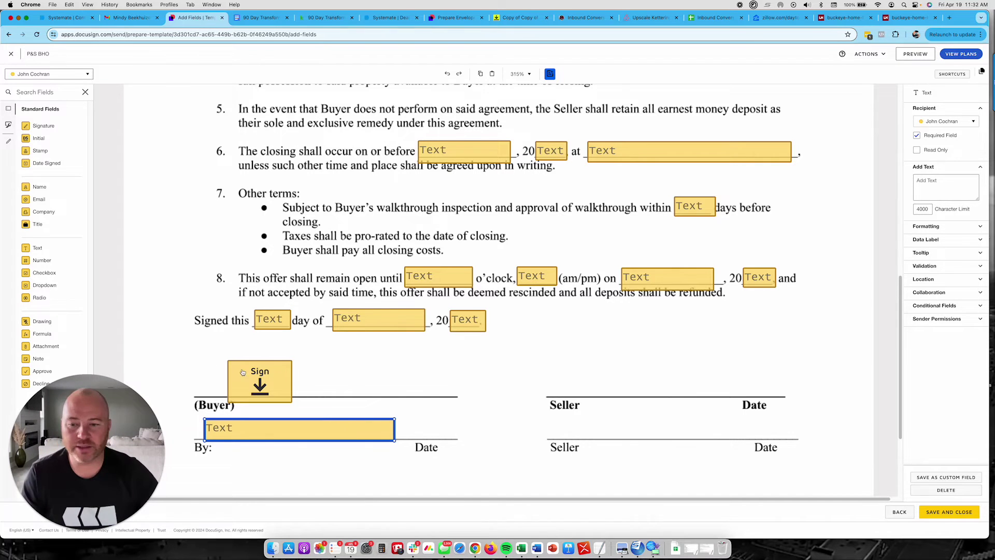
drag(39, 164, 401, 422)
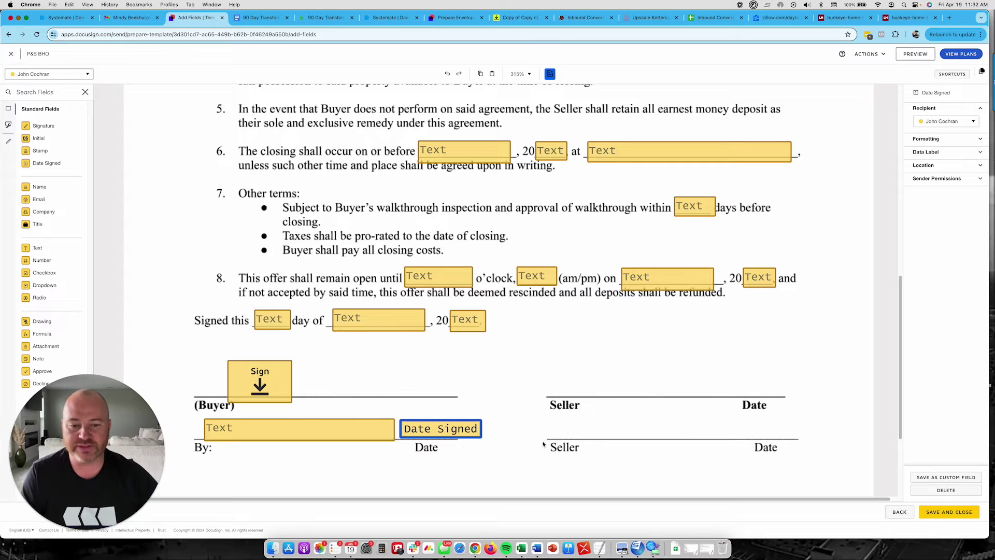
- As Seller 1, place a Signature on the first Seller line and a Date Signed field above Date
click(49, 74)
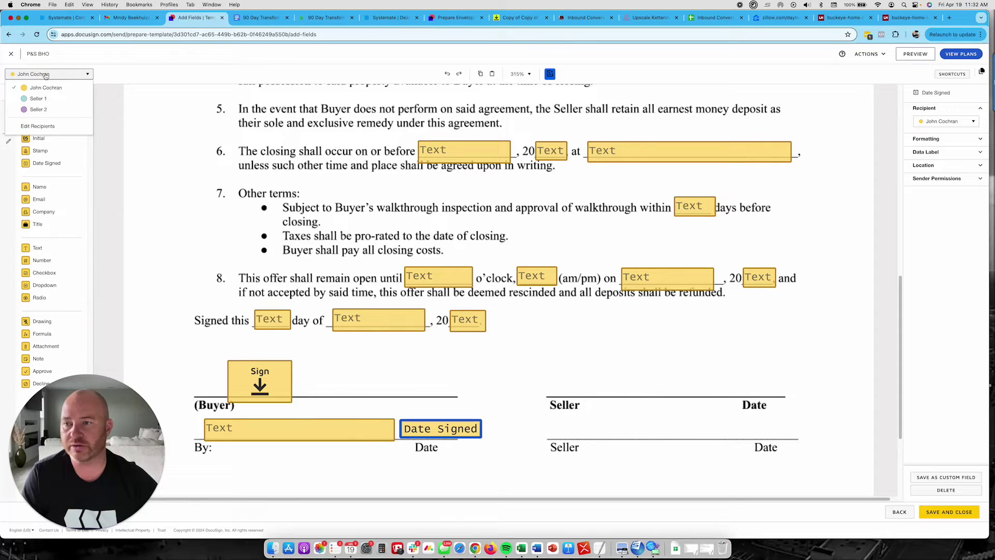
click(37, 99)
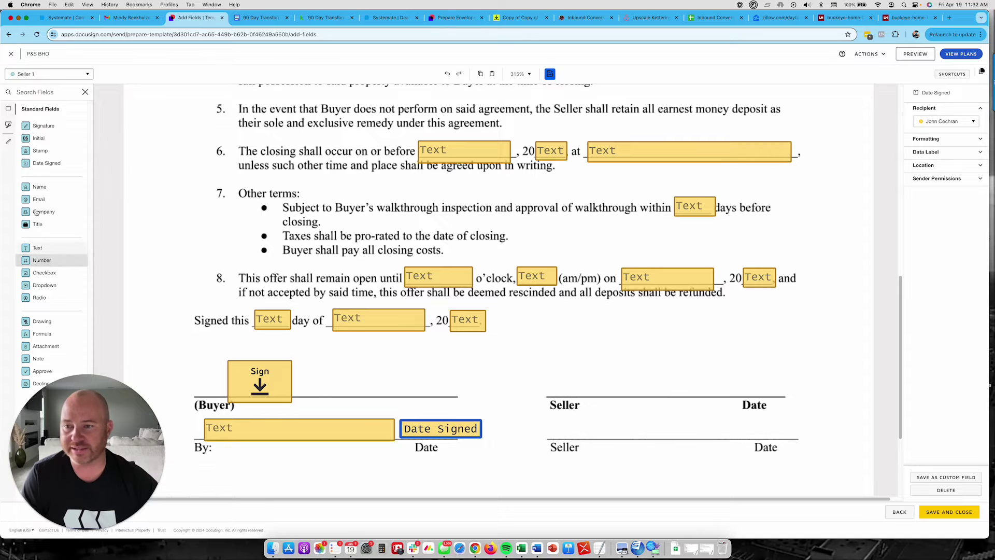
mouse_move(43, 125)
mouse_down()
mouse_move(615, 362)
mouse_move(594, 363)
mouse_up()
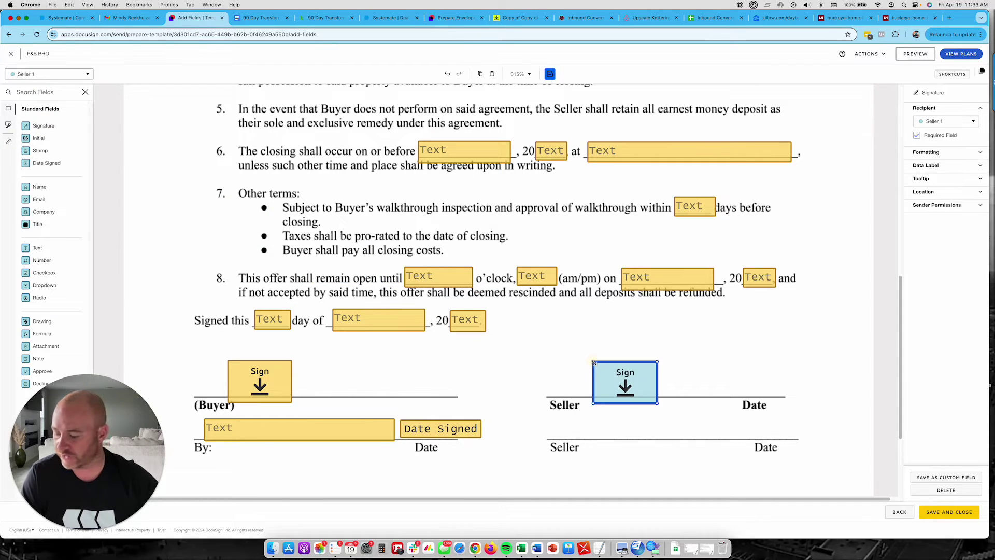
drag(47, 162, 716, 380)
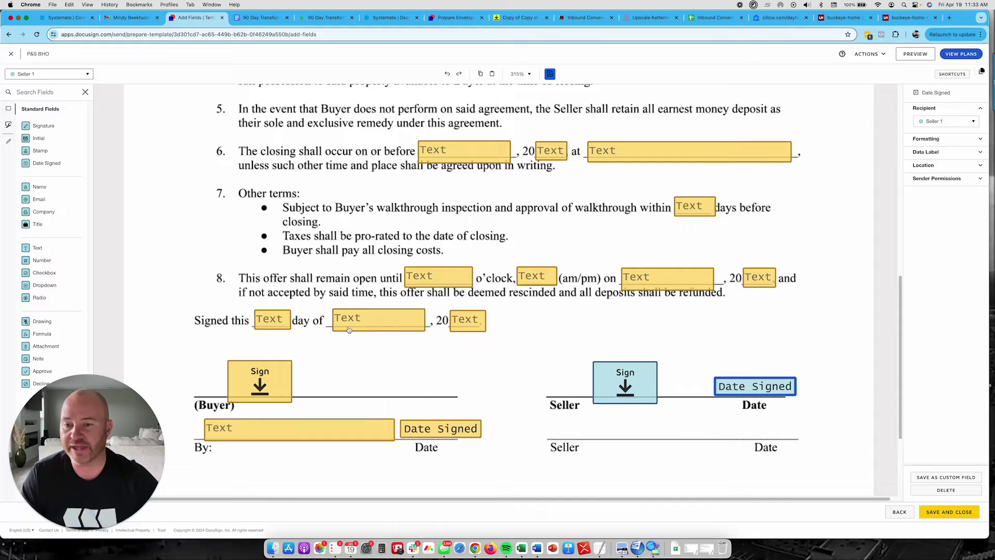
- As Seller 2, place a Signature and Date Signed field on the second Seller line
click(73, 74)
click(39, 109)
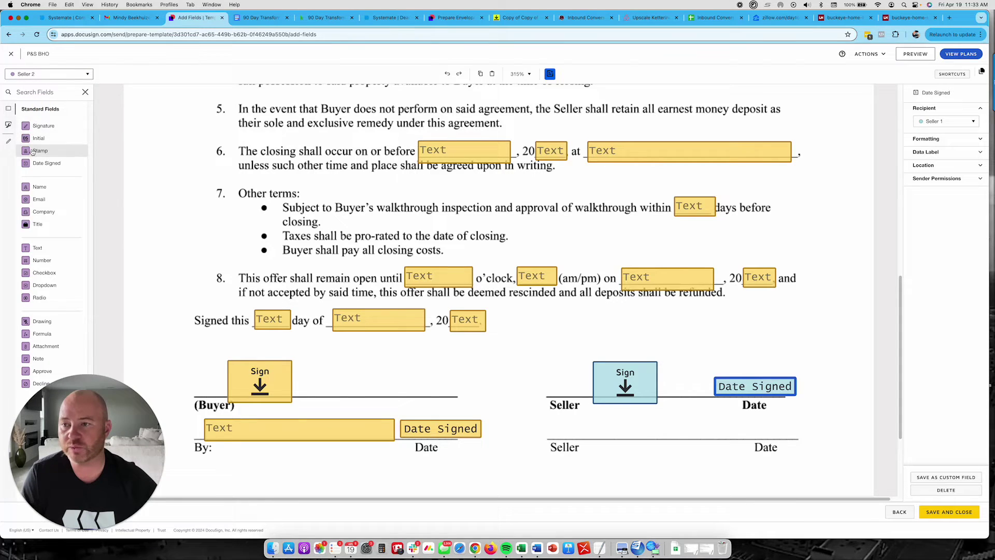
mouse_move(44, 125)
mouse_down()
mouse_move(408, 338)
mouse_move(625, 429)
mouse_up()
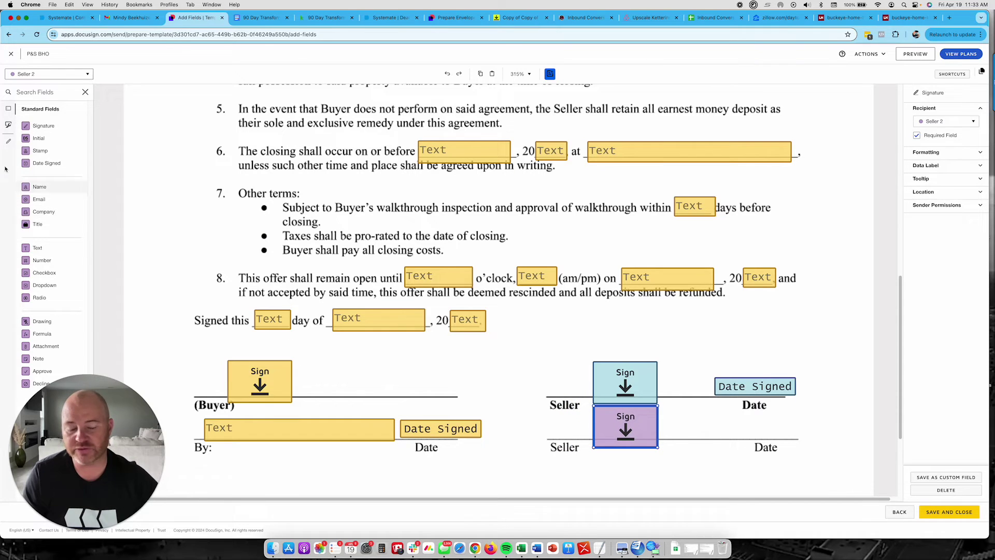
drag(44, 164, 718, 425)
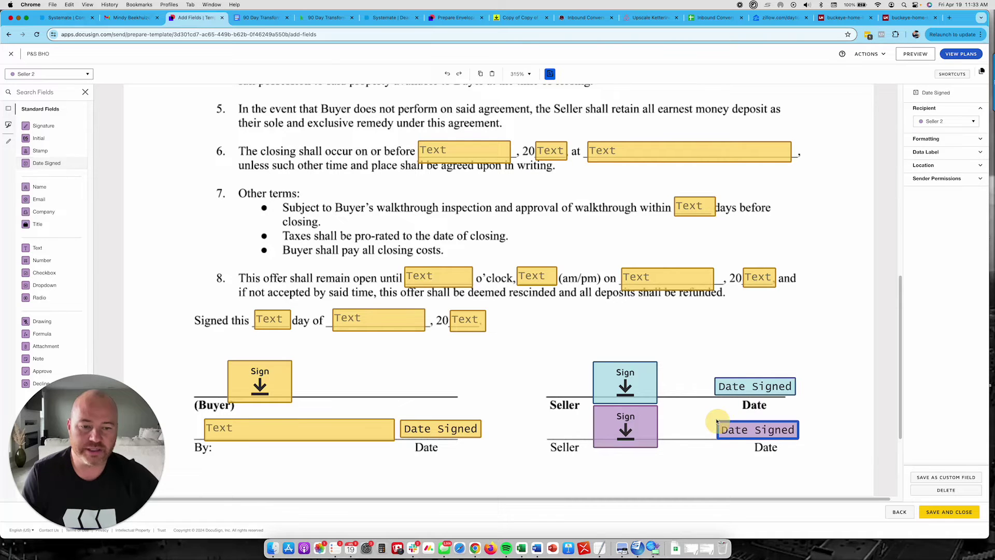
- Save and close the P&S BHO template, then go back to the Home dashboard
click(949, 511)
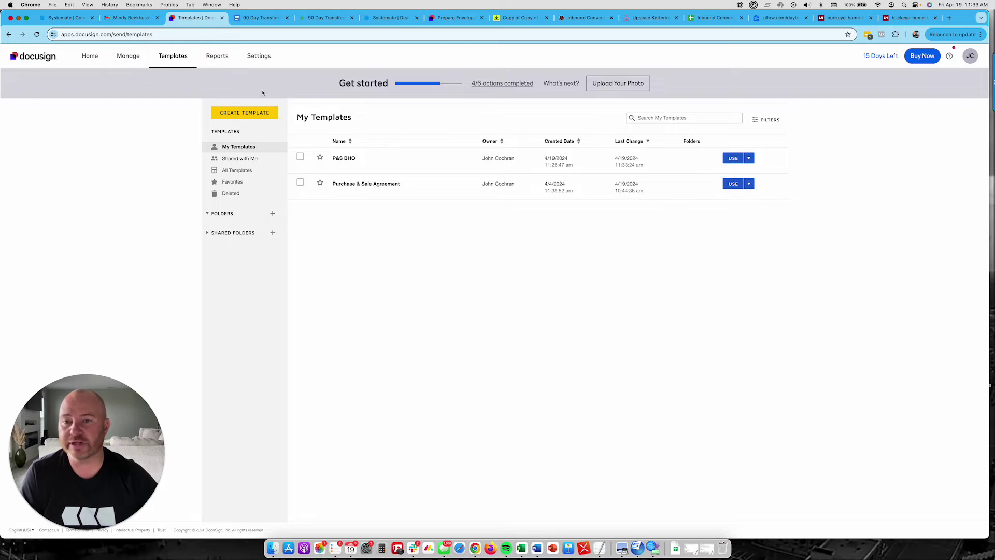
click(83, 60)
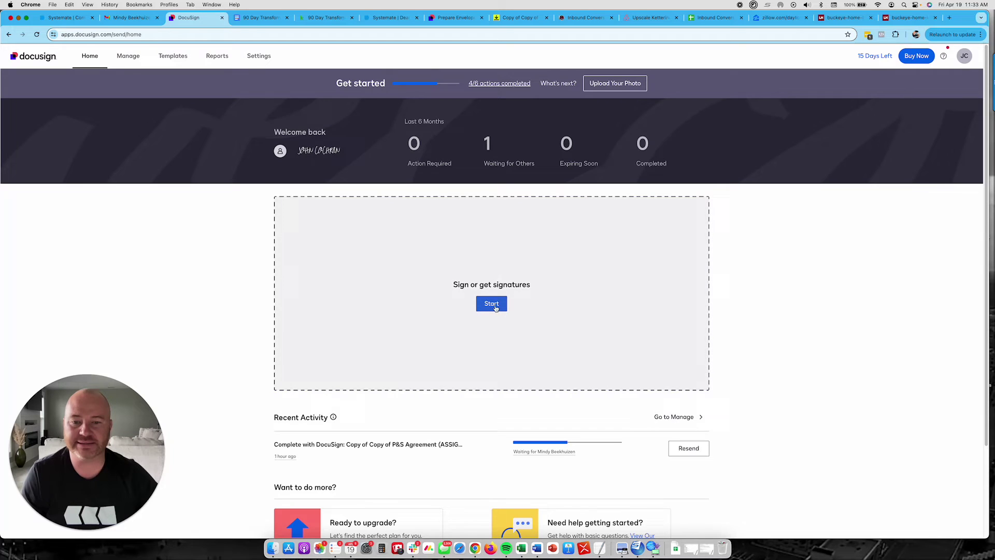
- Create a new envelope from the P&S BHO template and preview the added P&S Agreement document
click(495, 306)
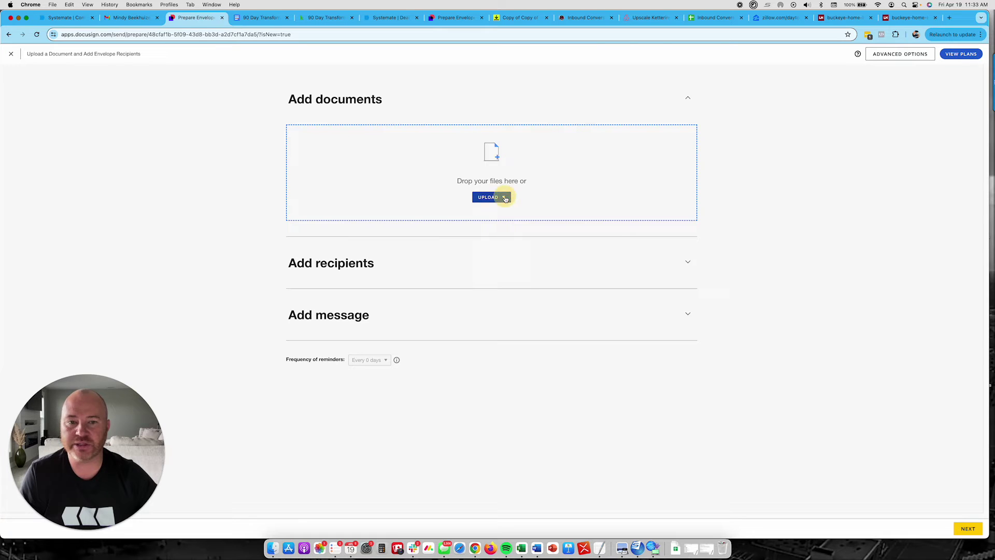
click(505, 198)
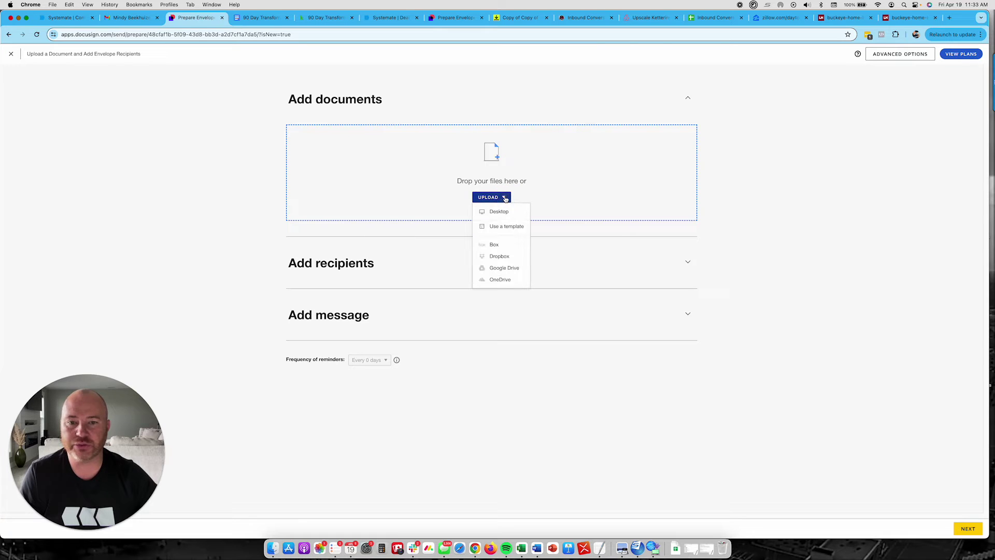
click(505, 226)
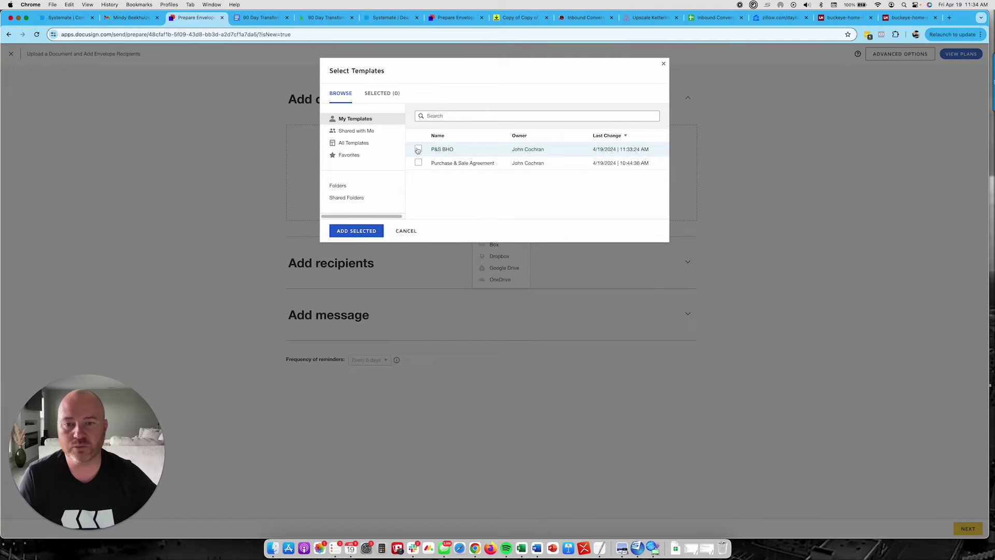
click(419, 149)
click(363, 231)
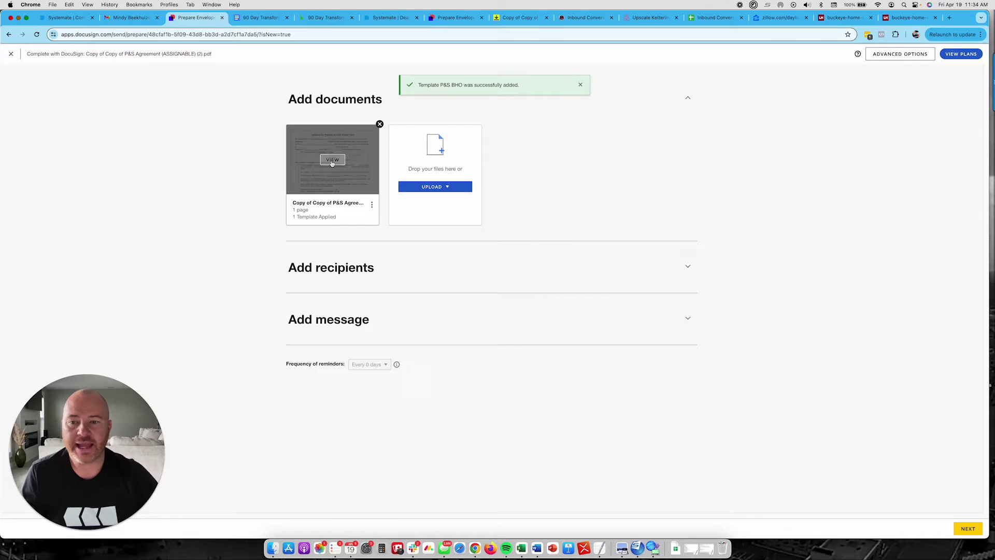
click(332, 158)
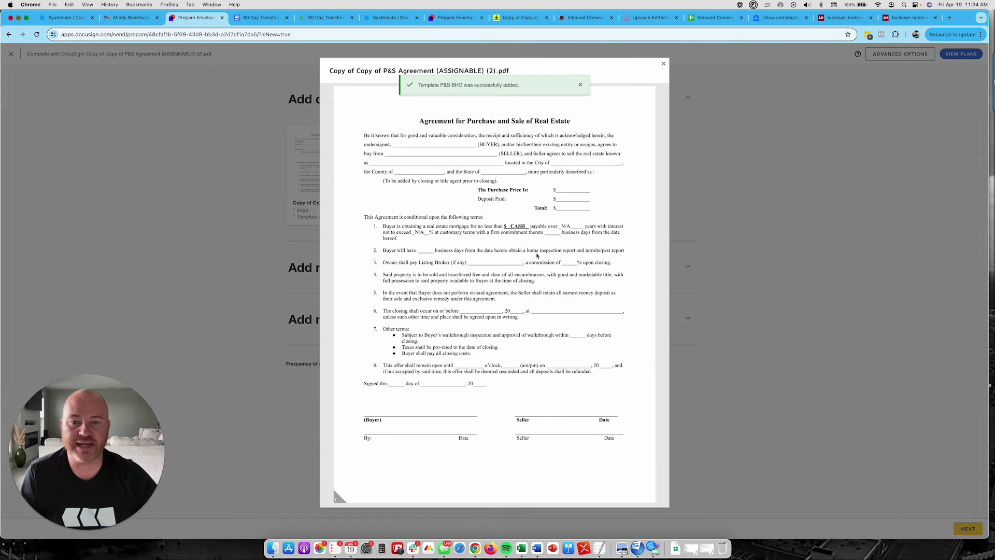
click(663, 64)
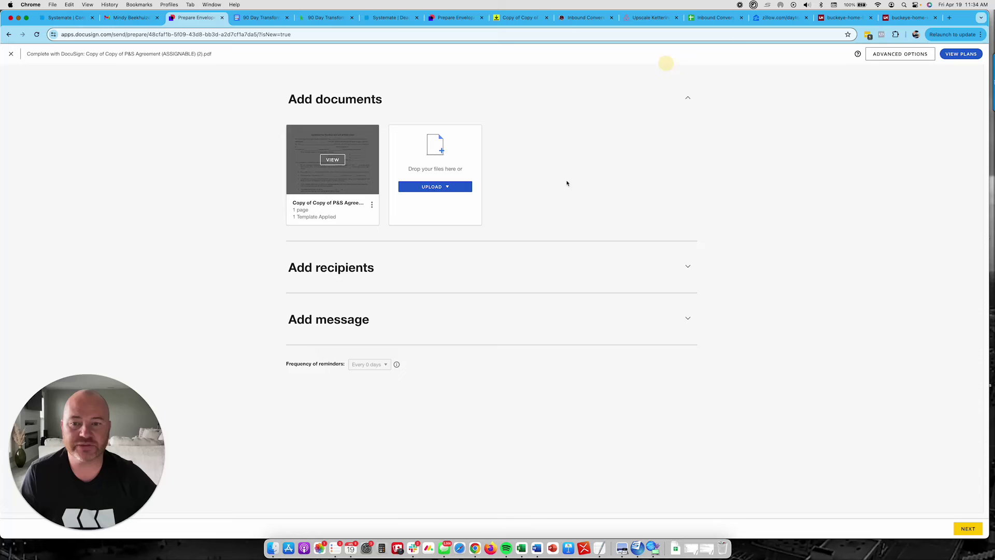
- Enter Seller 1's name and e-mail address, then delete the Seller 2 recipient
click(689, 268)
scroll(254, 292, down, 1)
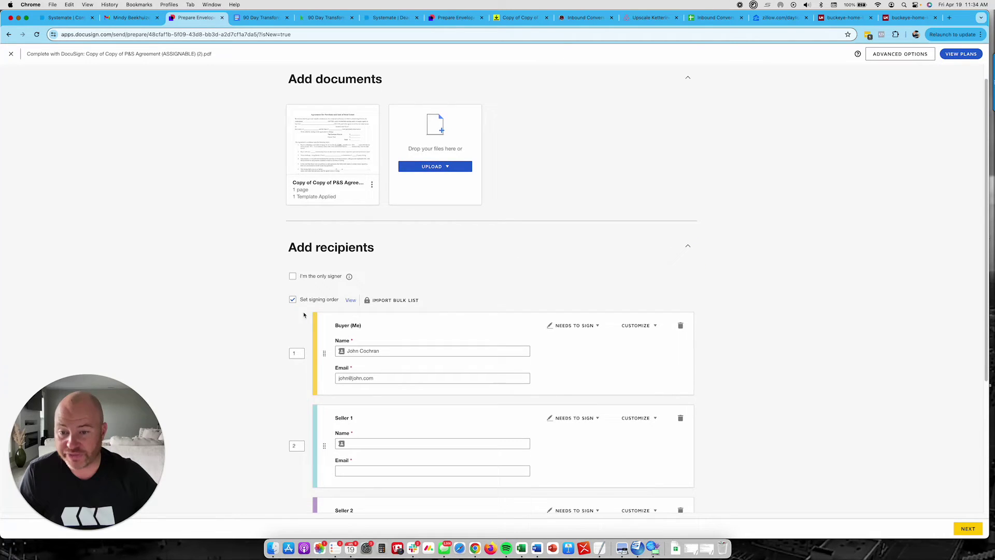
scroll(235, 328, down, 3)
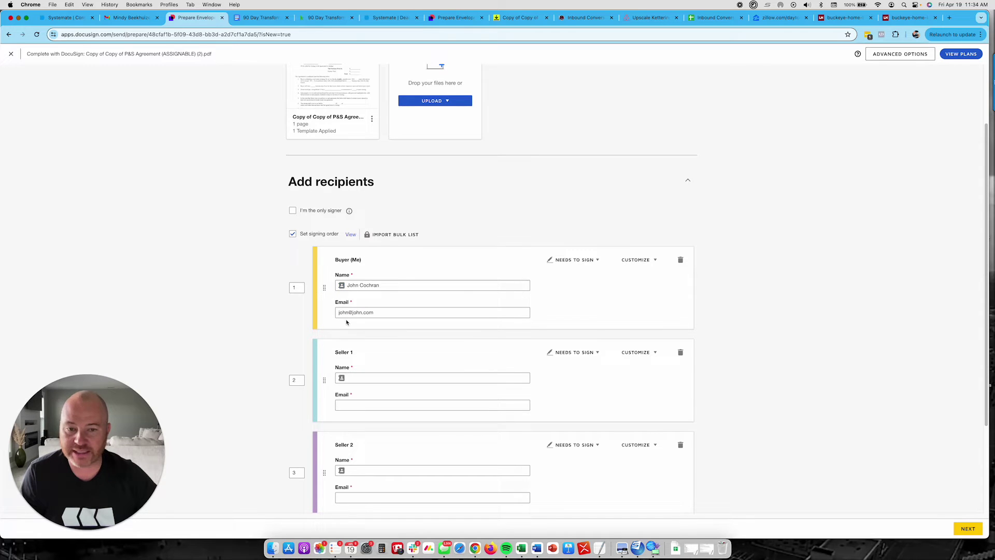
scroll(217, 339, down, 3)
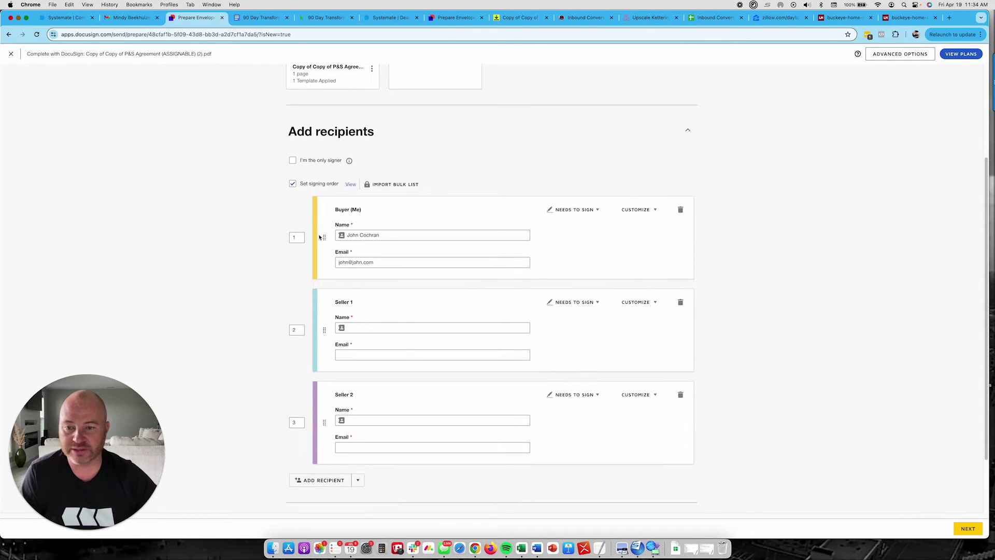
click(362, 329)
text(Sel)
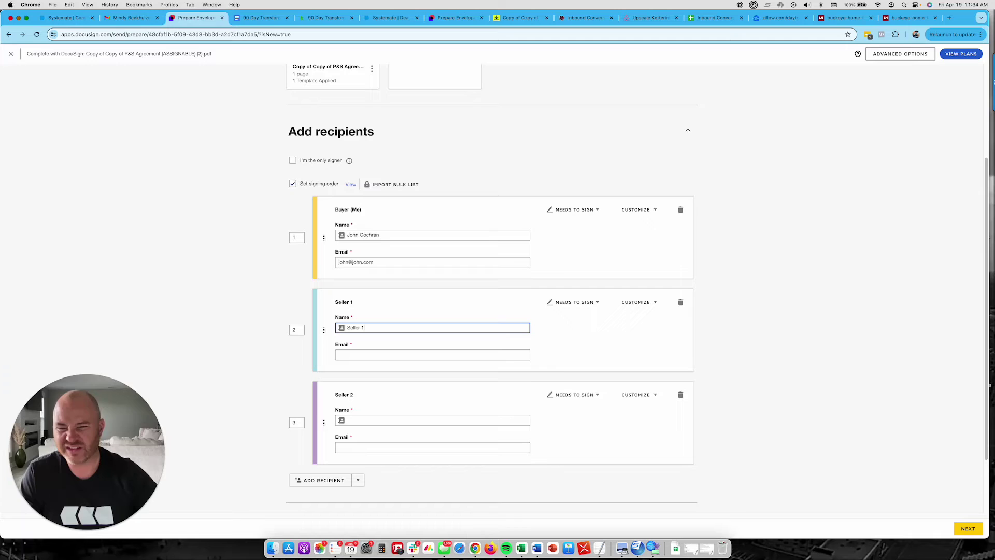
text(le)
key(super+a)
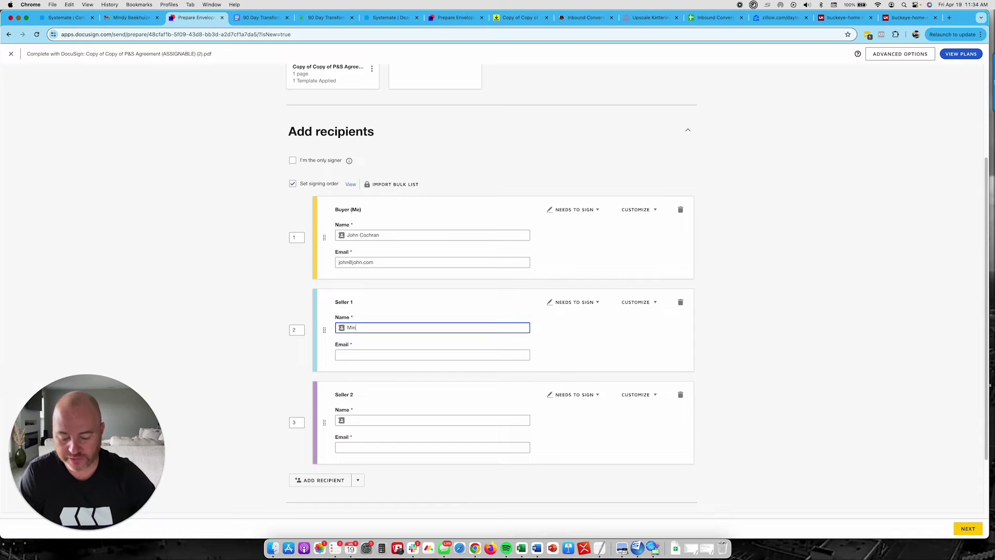
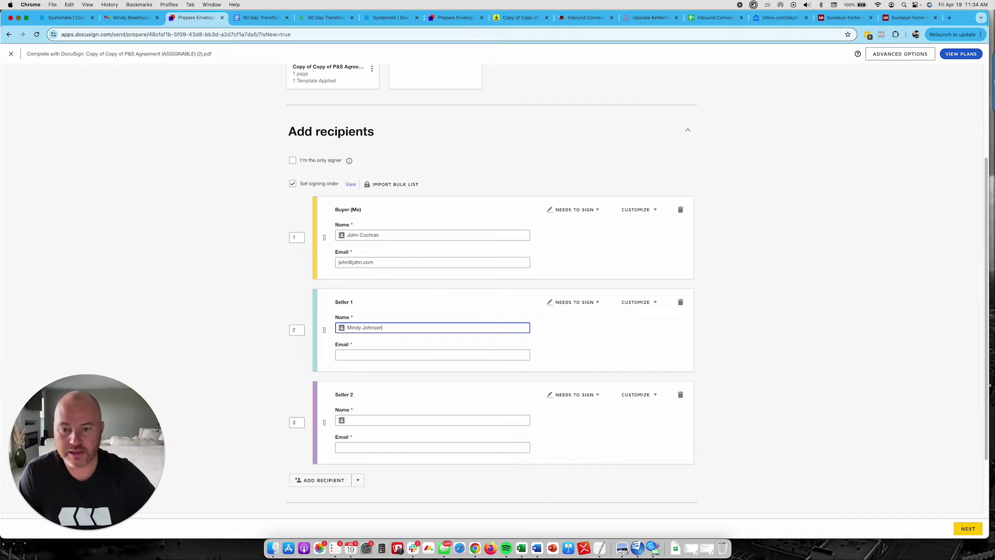
click(382, 355)
text(min)
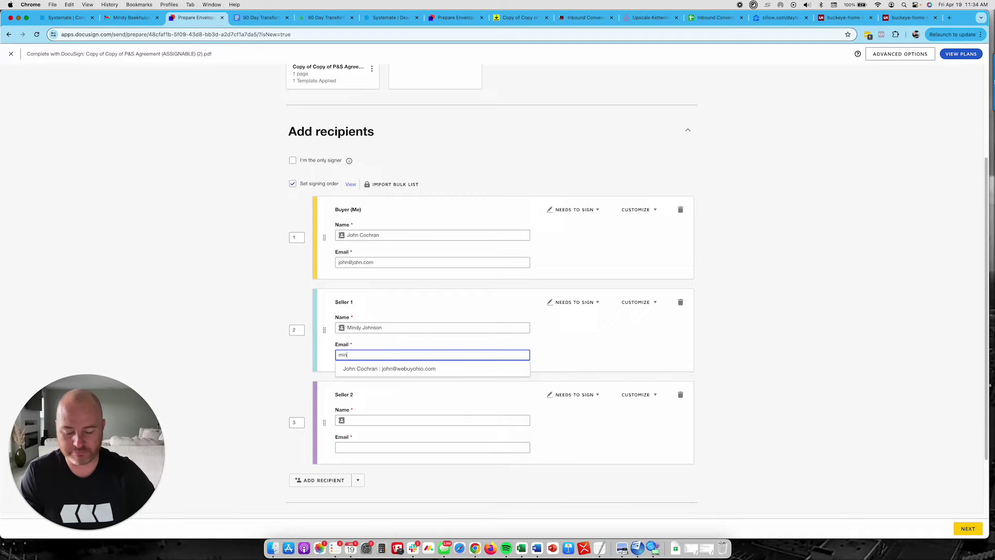
text(dy@mindy.)
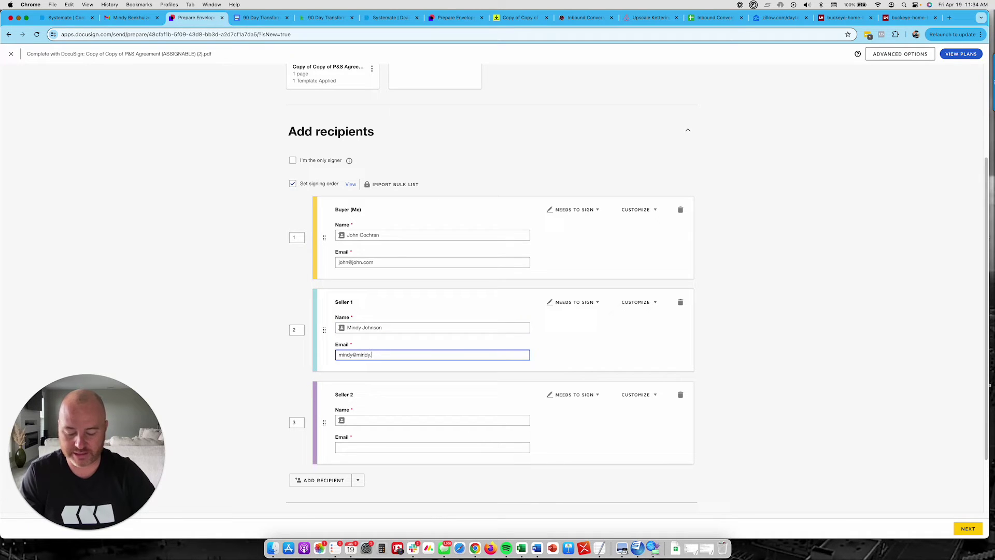
text(com)
click(610, 348)
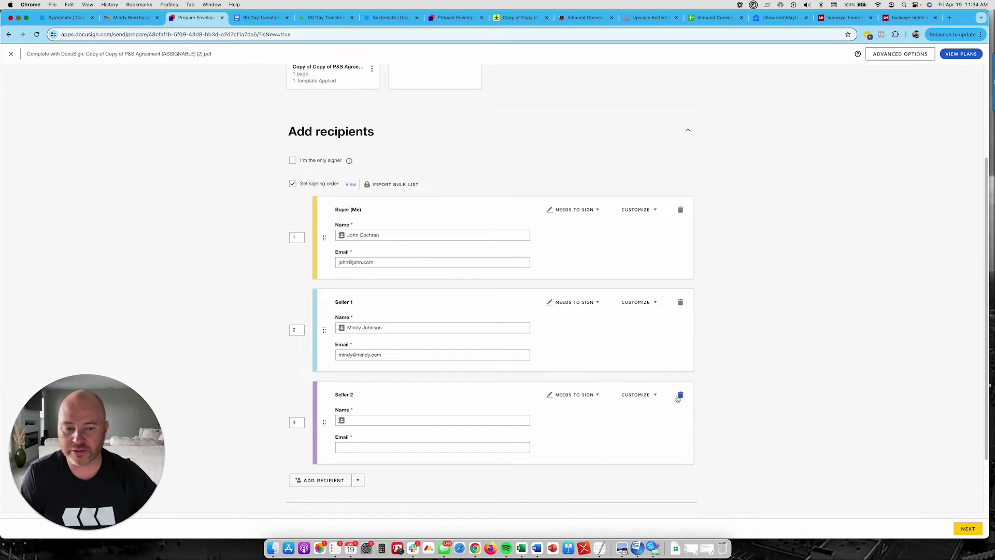
click(681, 395)
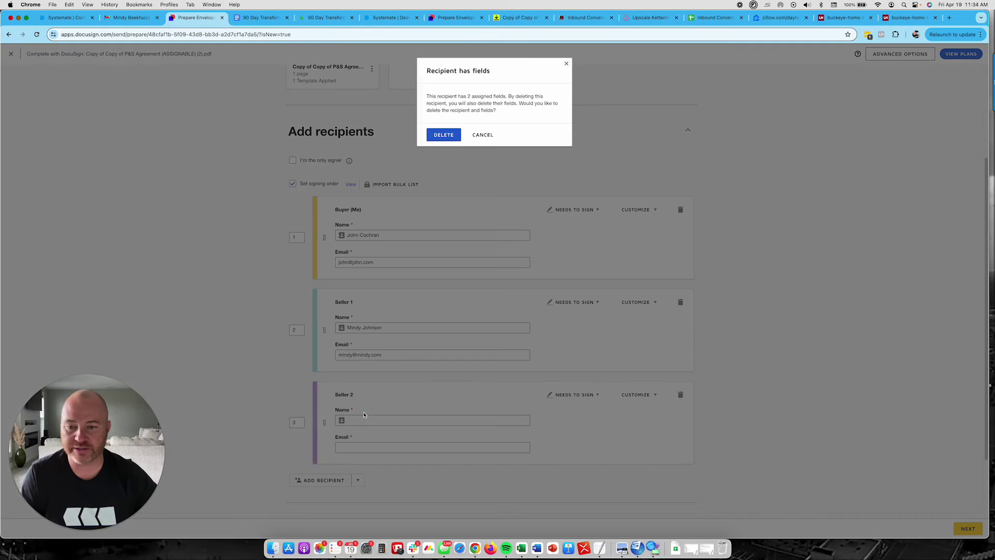
click(447, 138)
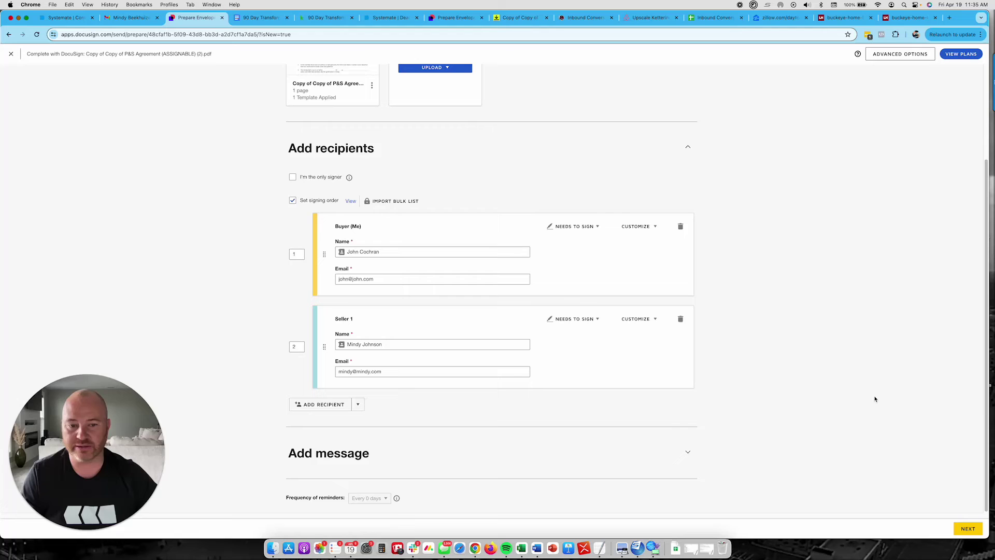
- Move on to the document fields and fill in the buyer and seller names
click(969, 528)
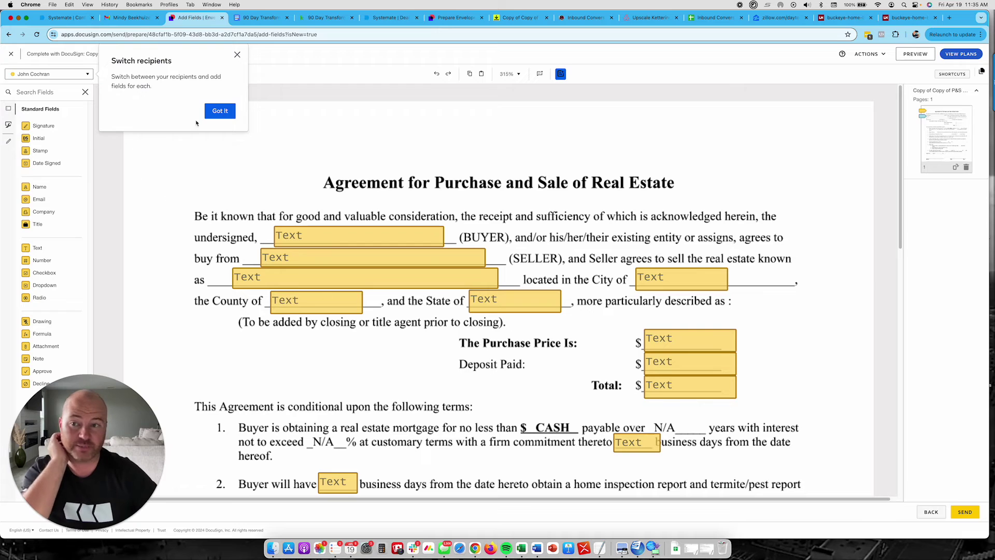
click(216, 110)
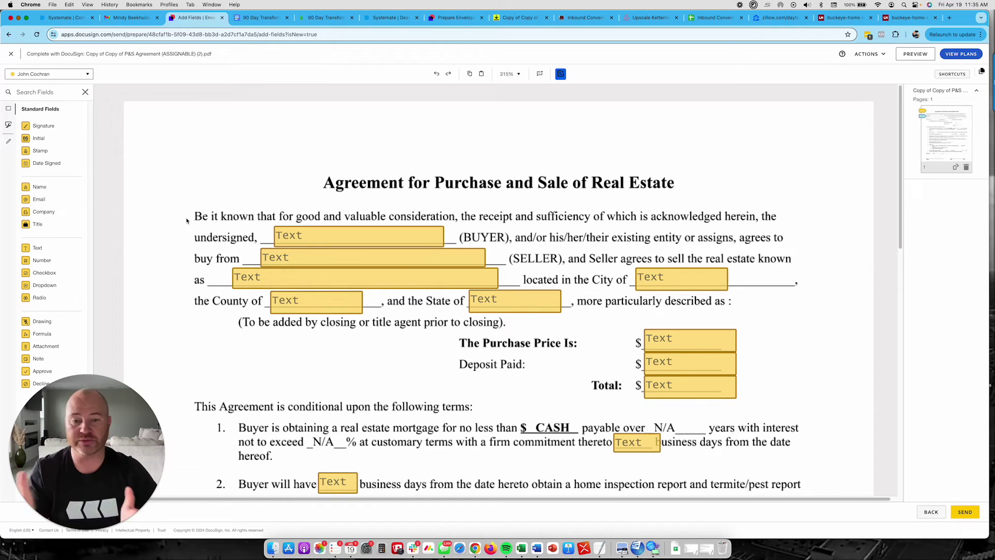
click(303, 239)
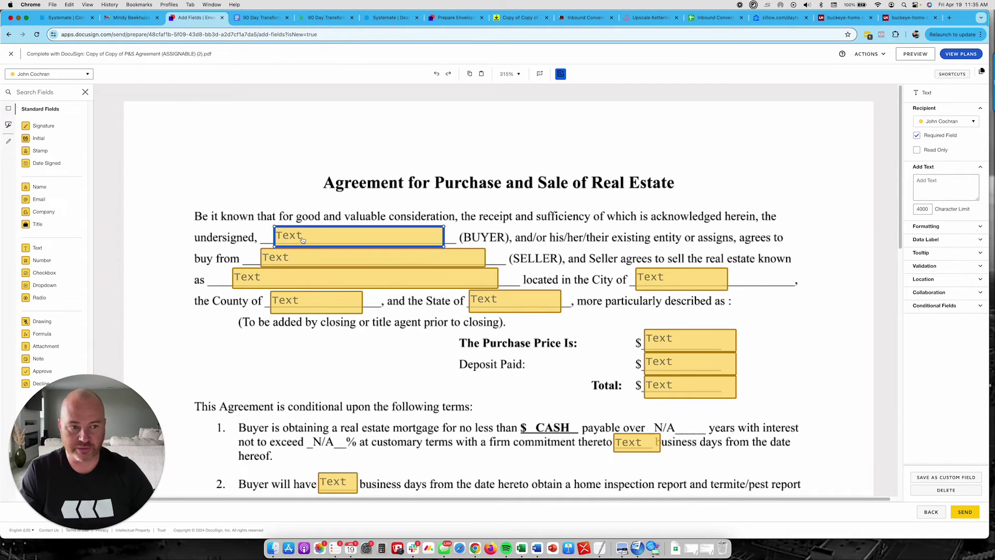
click(303, 239)
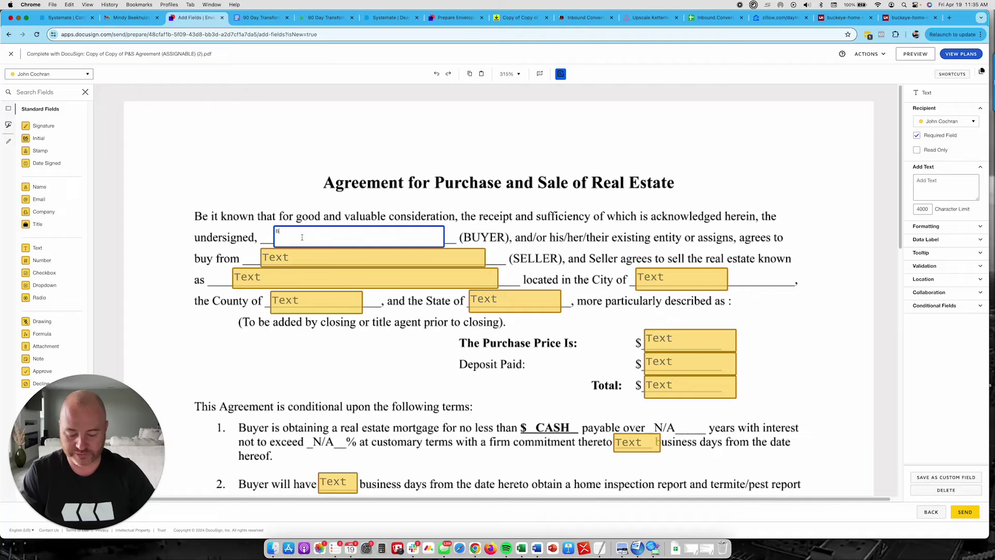
text(Buckeye Home Buyers)
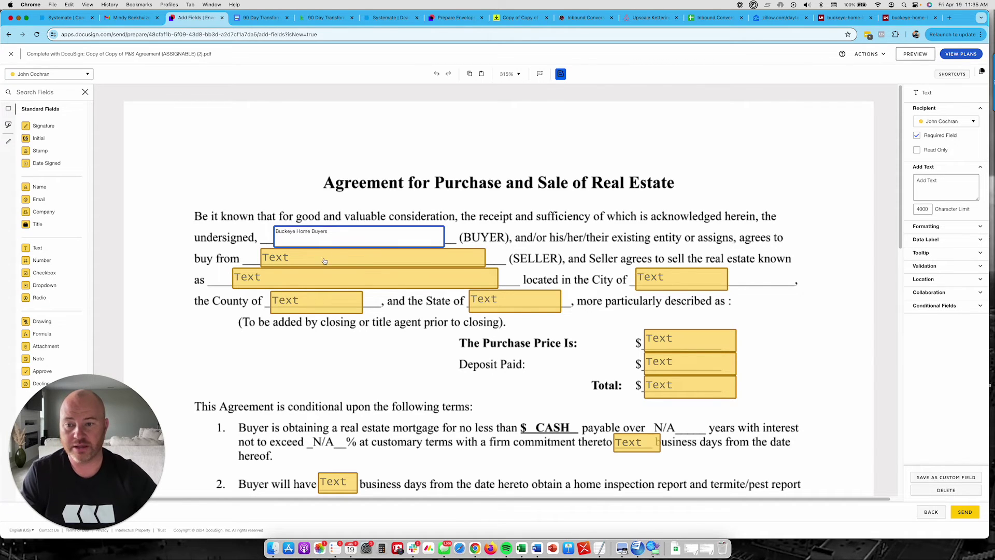
click(325, 260)
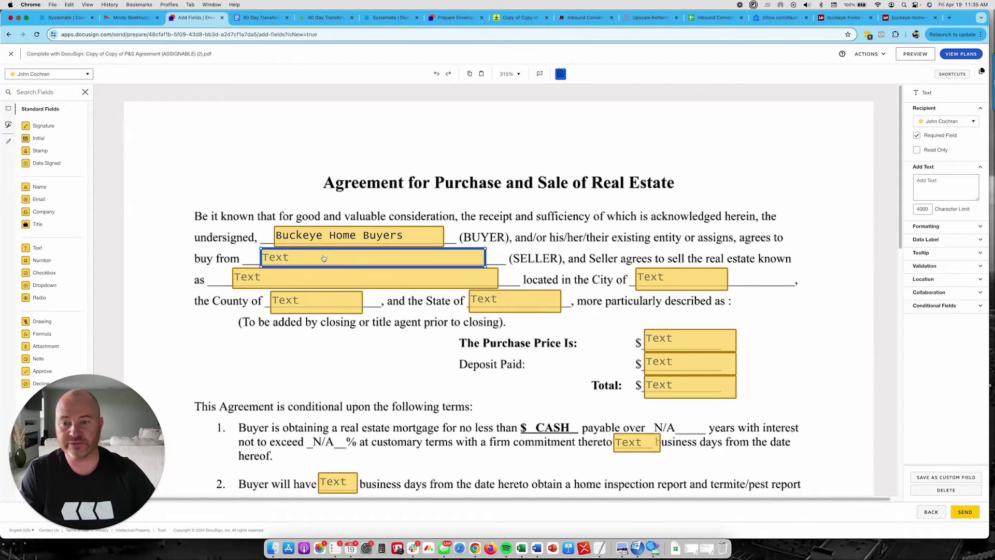
click(323, 258)
text(Mindy)
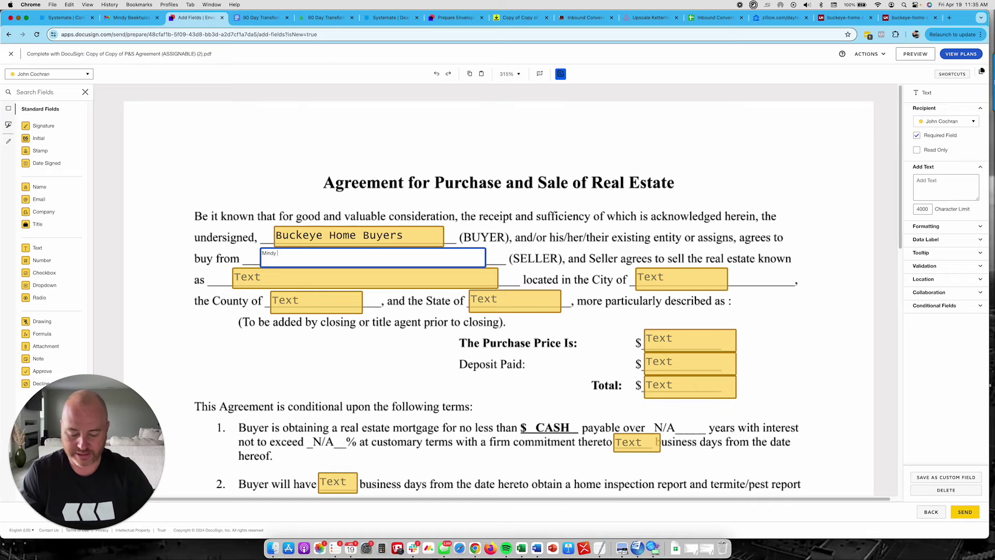
key(BackSpace)
key(BackSpace)
key(BackSpace)
key(BackSpace)
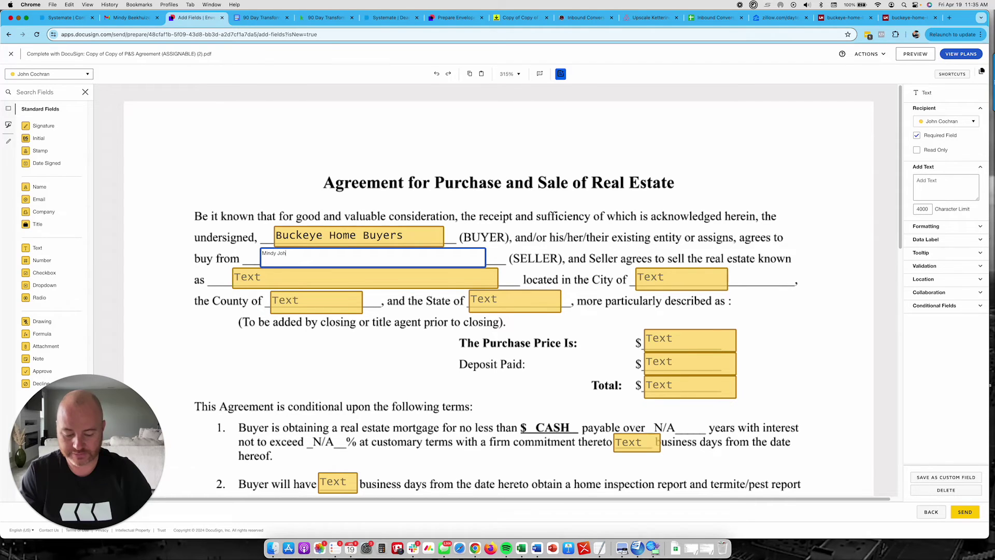
text(nson)
click(303, 278)
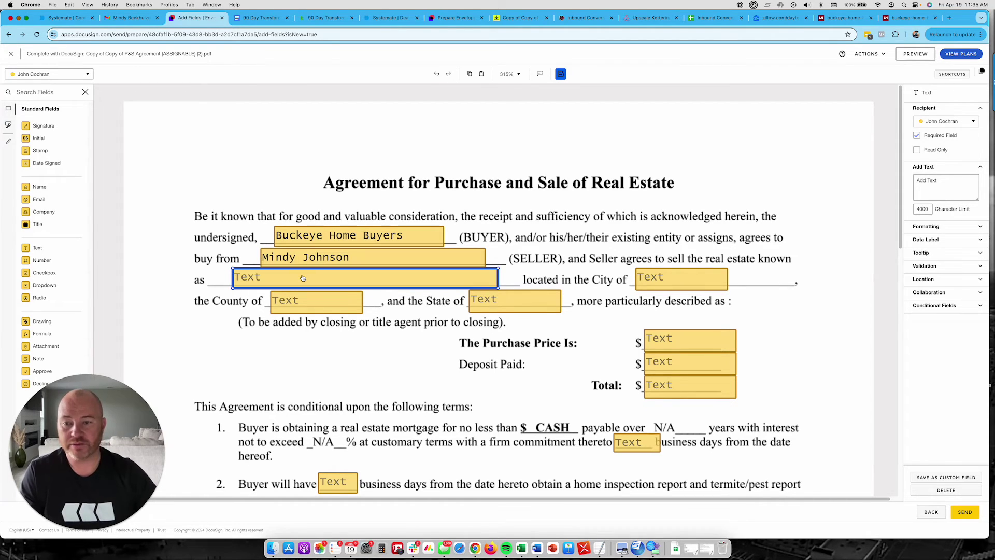
- Enter the property's street address, city Dayton, county Greene and state Ohio
text(123)
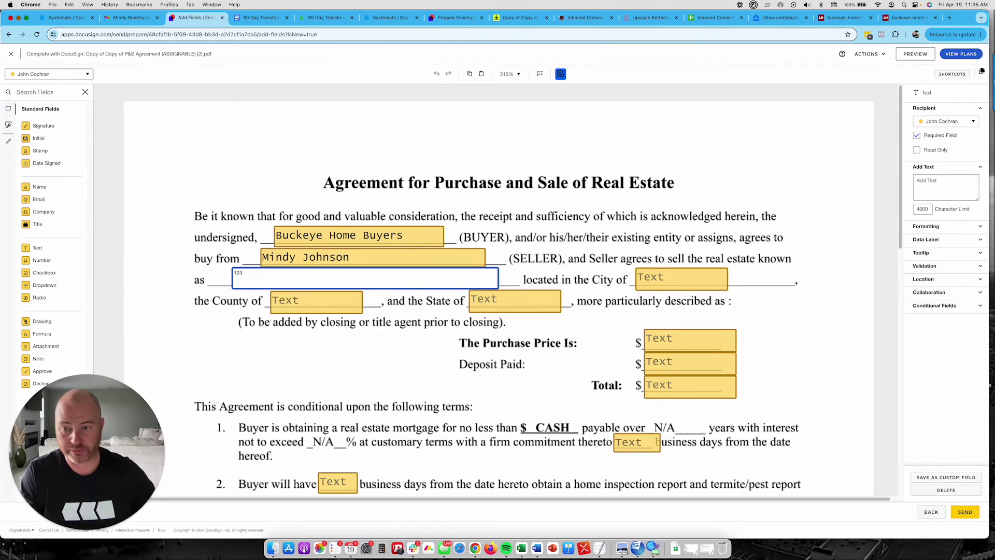
text( Main sSt)
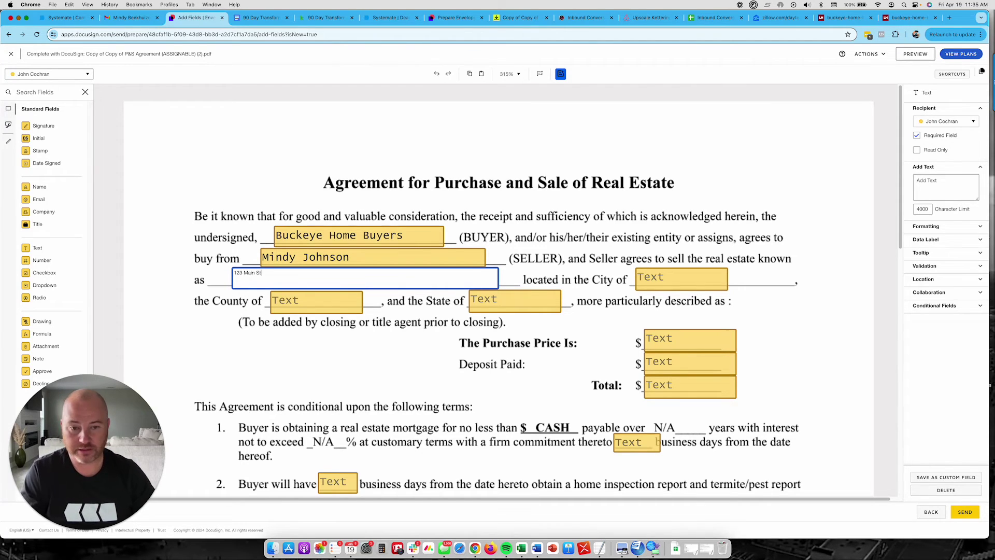
key(Tab)
text(Dayon)
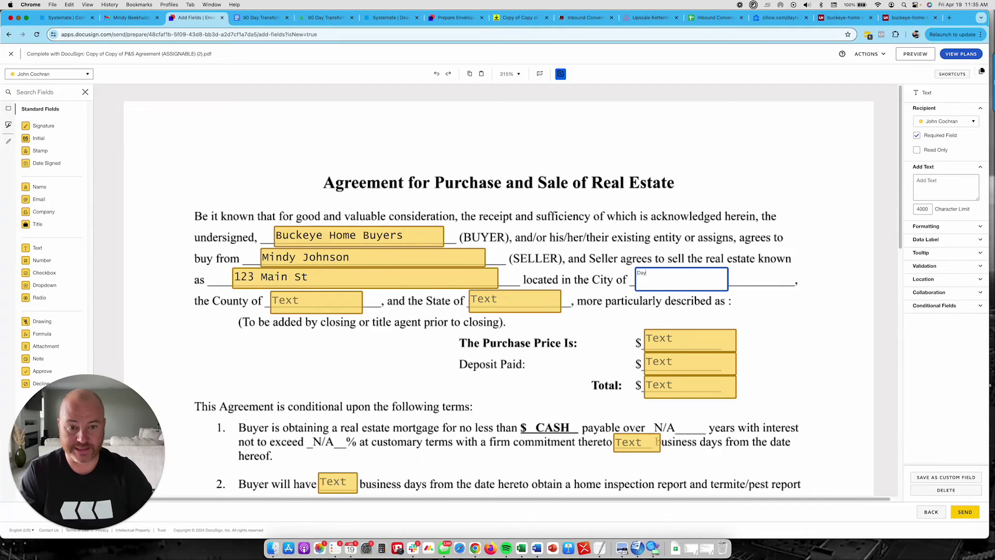
key(Tab)
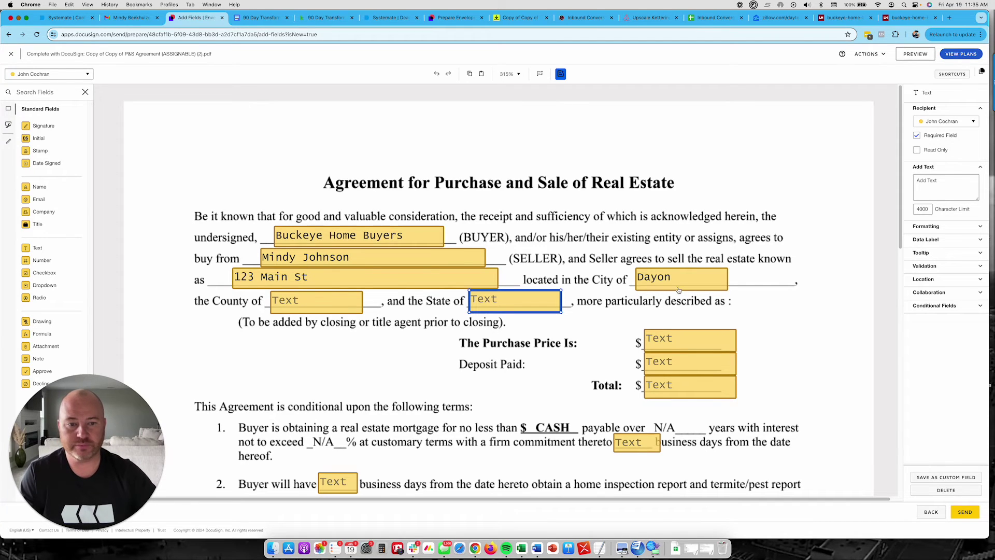
click(677, 284)
double_click(677, 283)
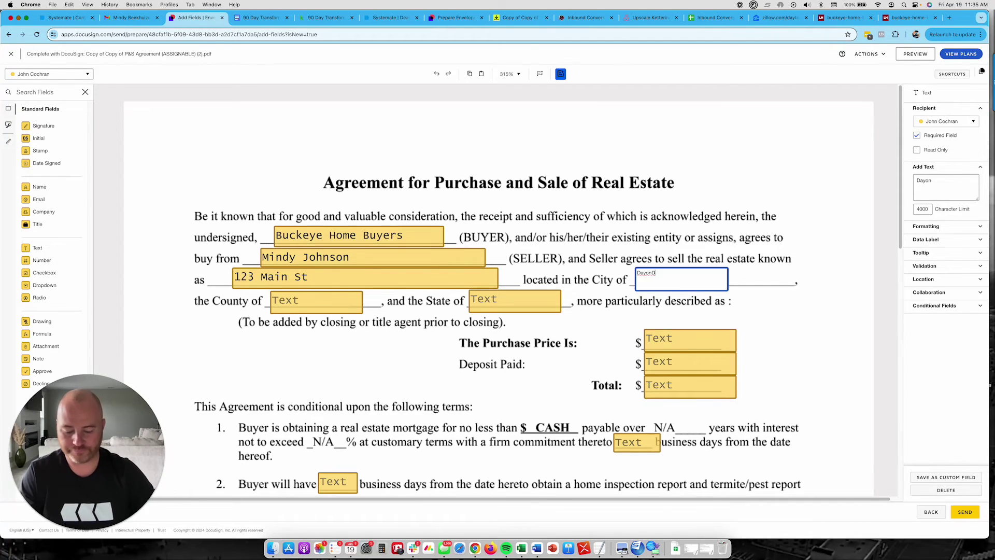
text(Dayton)
key(super+a)
text(Dayton)
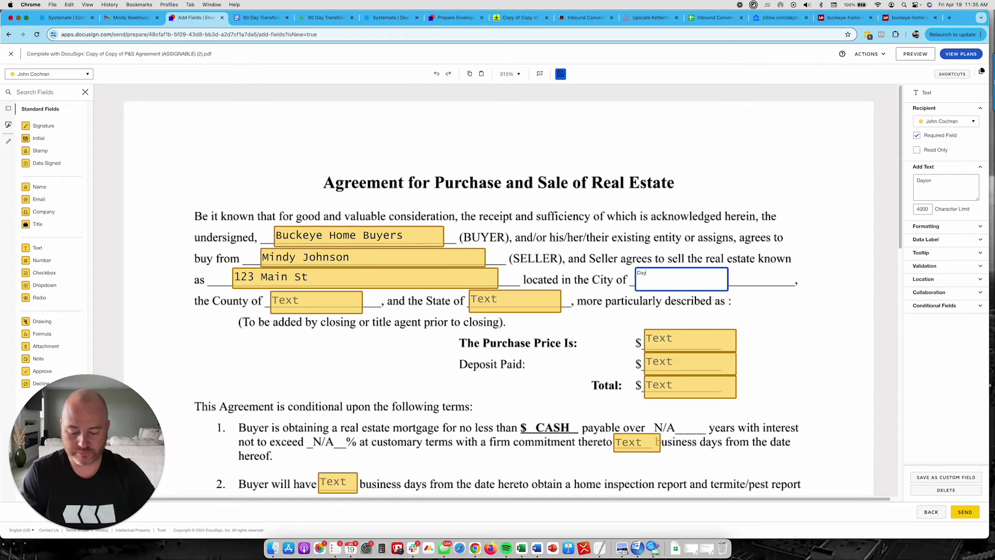
click(299, 309)
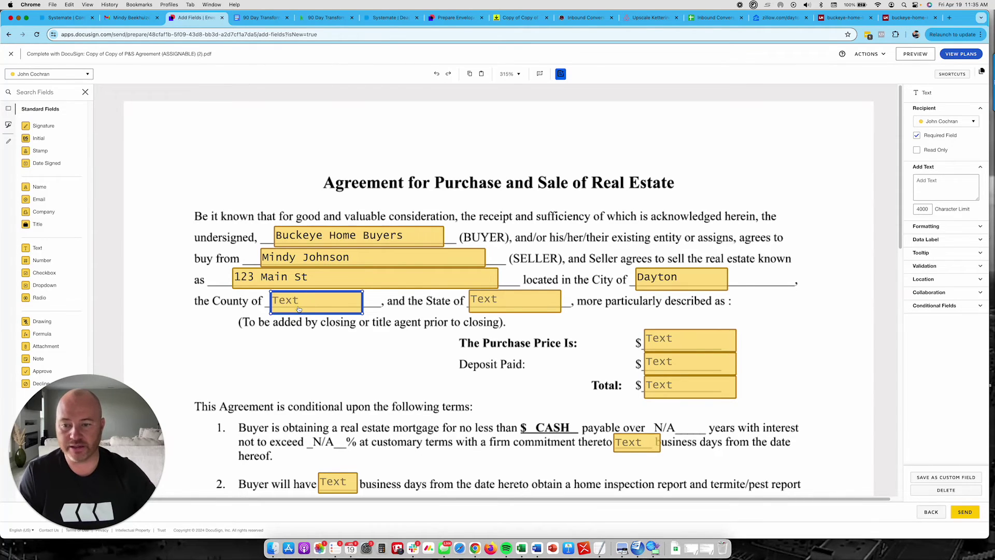
double_click(299, 309)
text(Greene)
key(Tab)
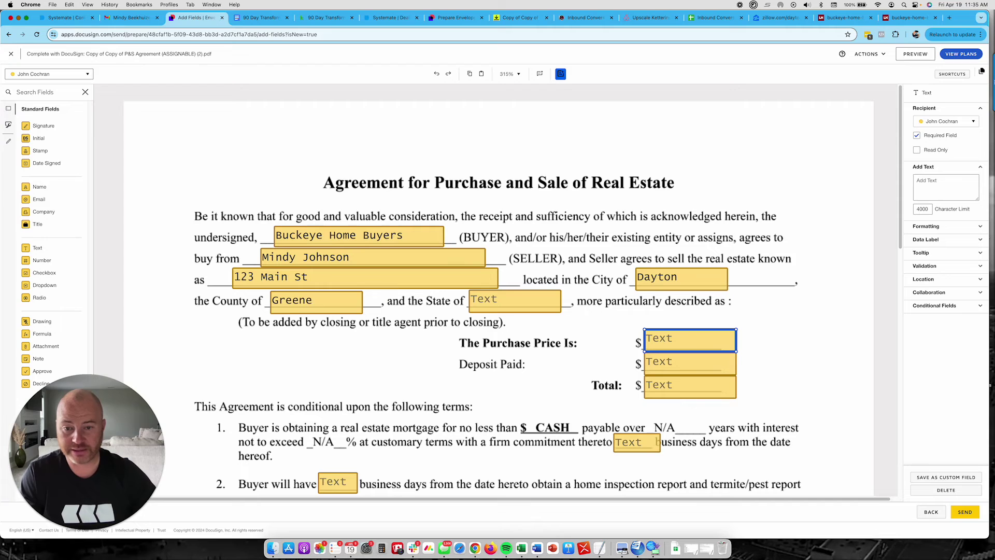
click(515, 301)
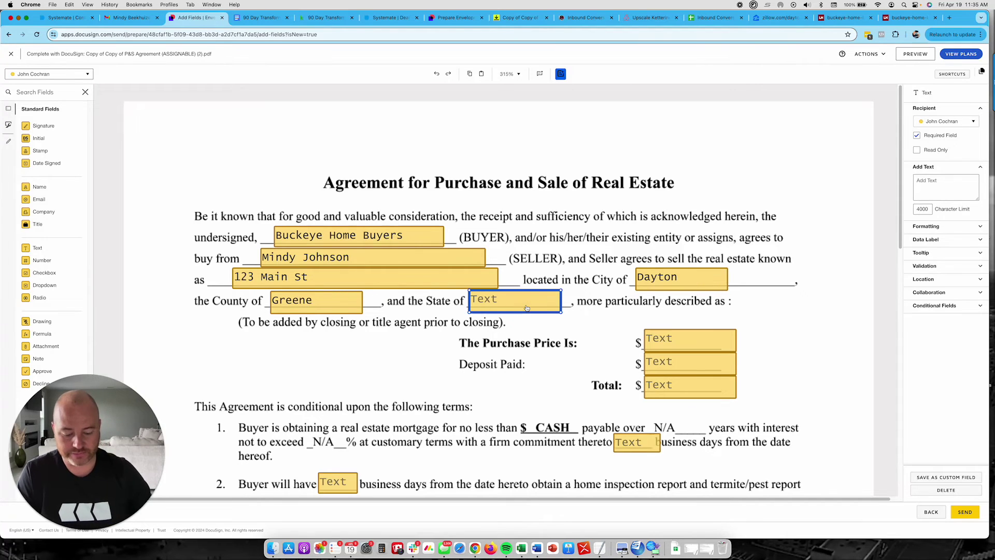
double_click(514, 301)
text(Ohio)
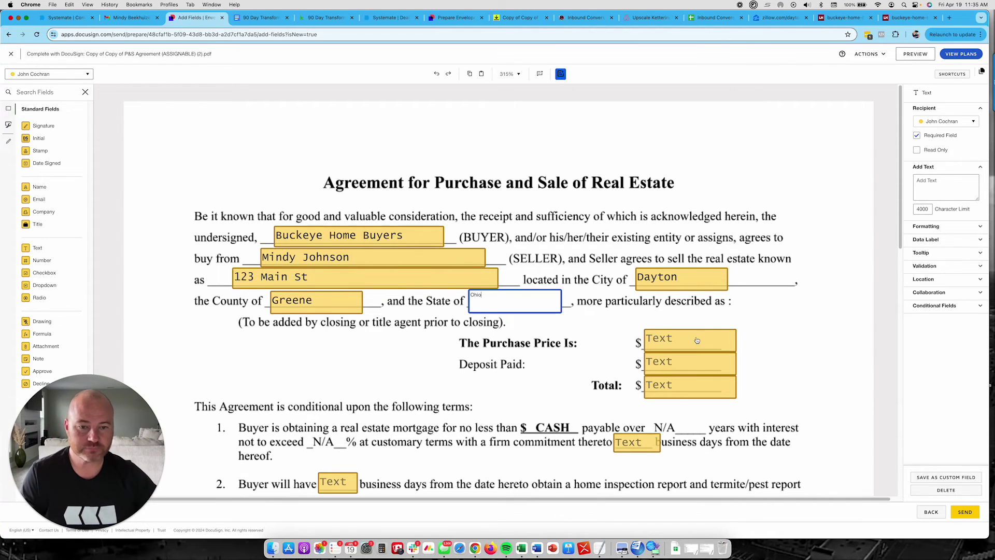
- Set purchase price 130,000, deposit paid 1,000 and total 129,000
click(699, 340)
double_click(700, 340)
text(130000)
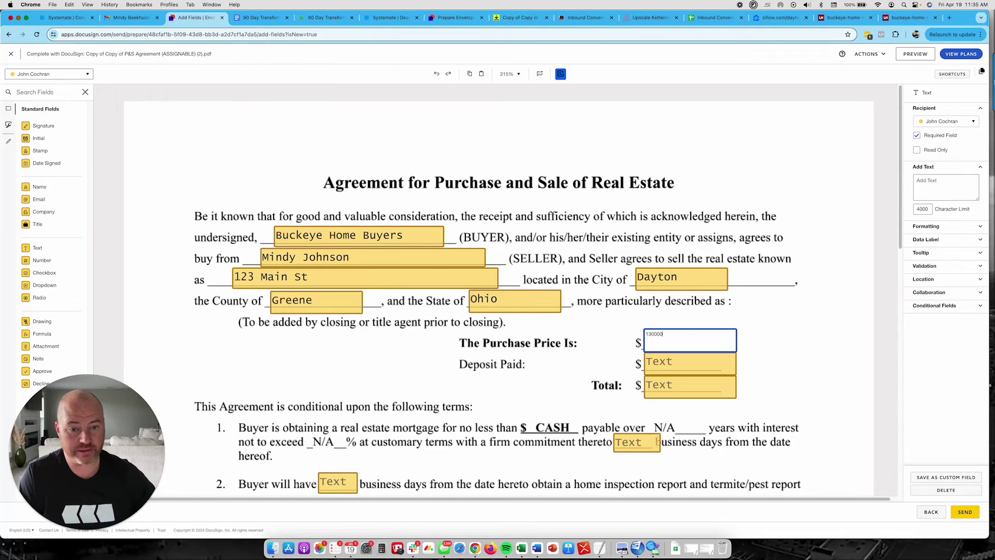
key(BackSpace)
key(BackSpace)
key(BackSpace)
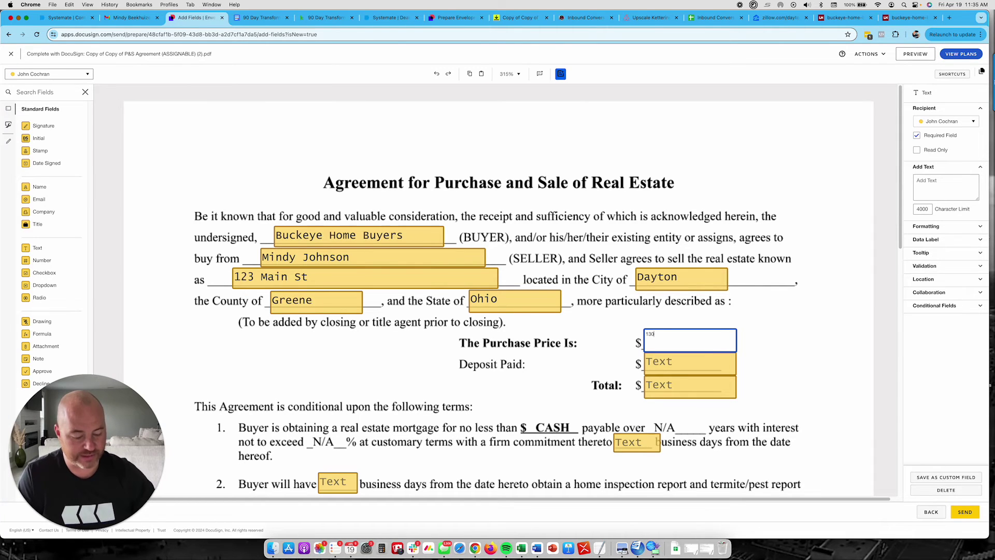
text(,00)
click(786, 346)
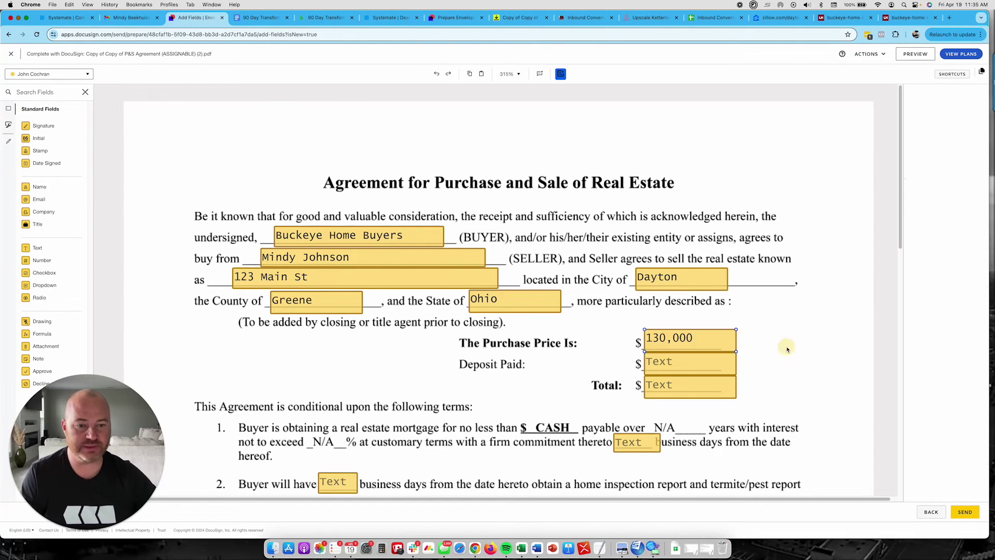
click(676, 366)
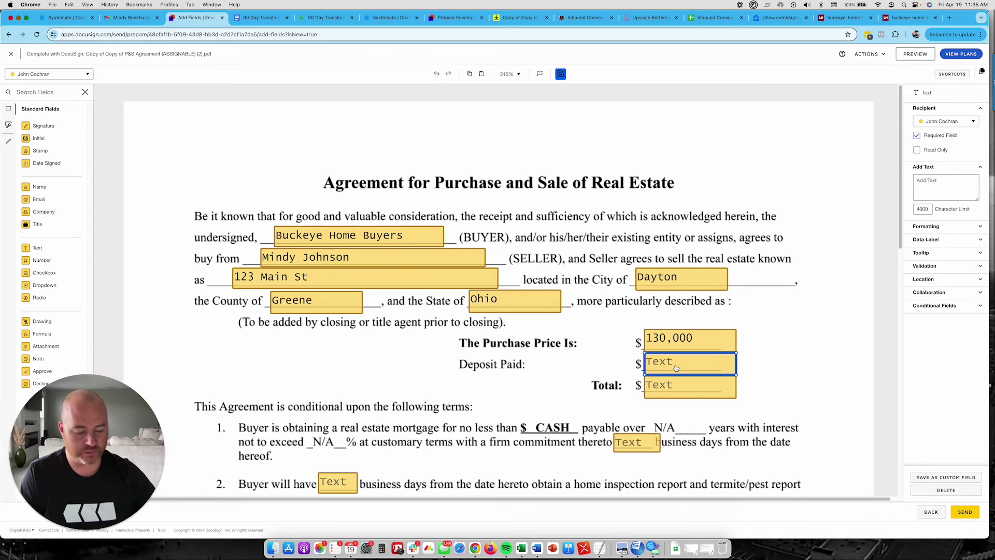
click(676, 365)
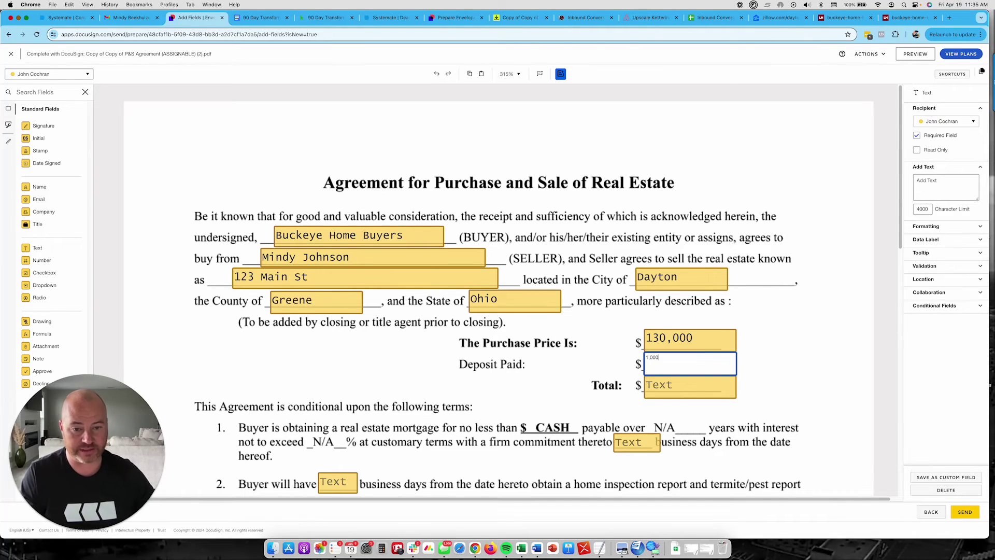
click(821, 350)
click(713, 388)
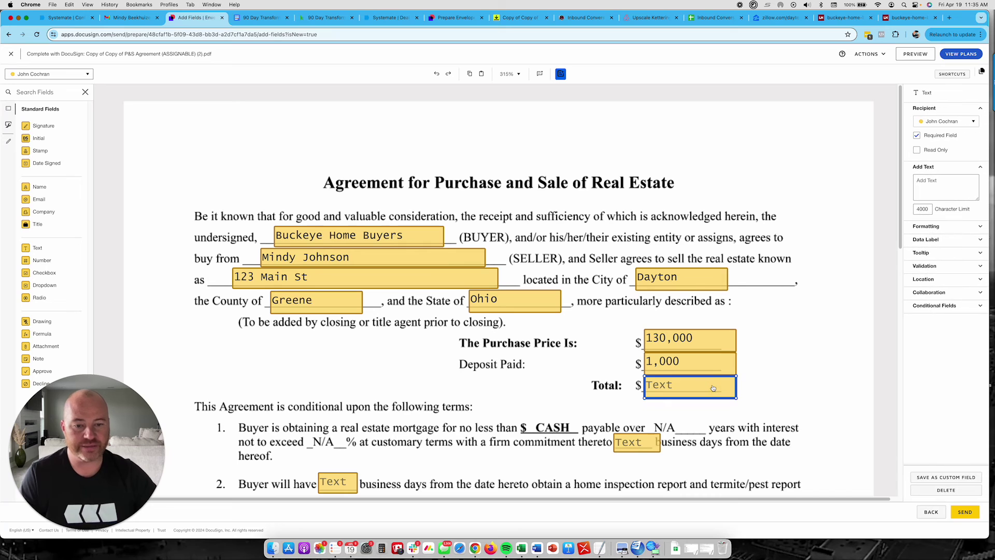
click(713, 389)
text(129,000)
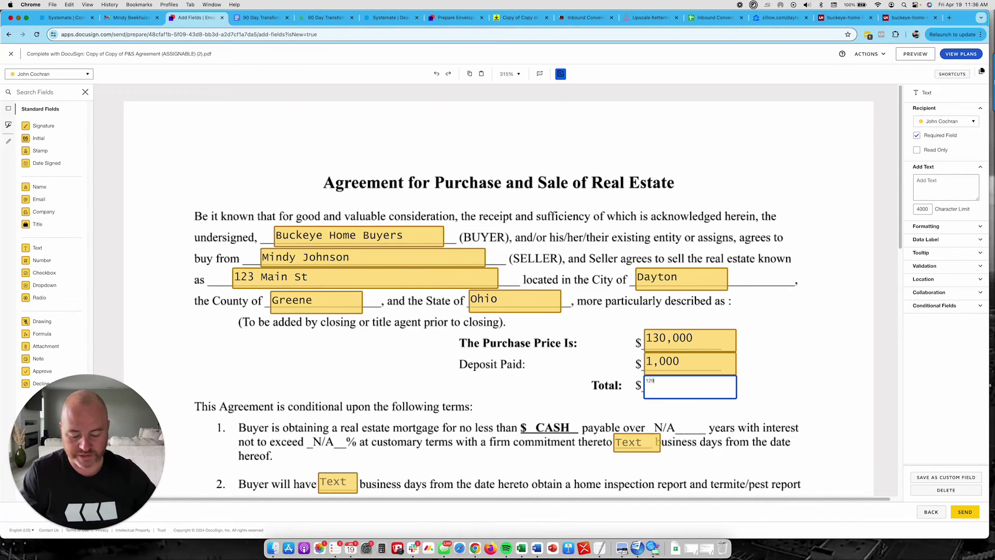
click(843, 387)
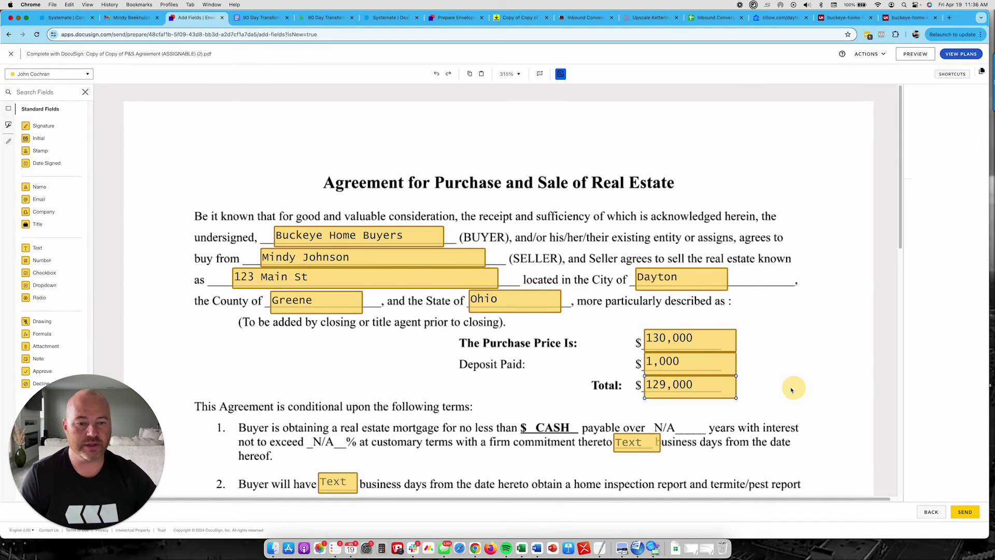
- Fill terms 1–3: business days NA, inspection days 0, listing broker NA
scroll(439, 351, down, 3)
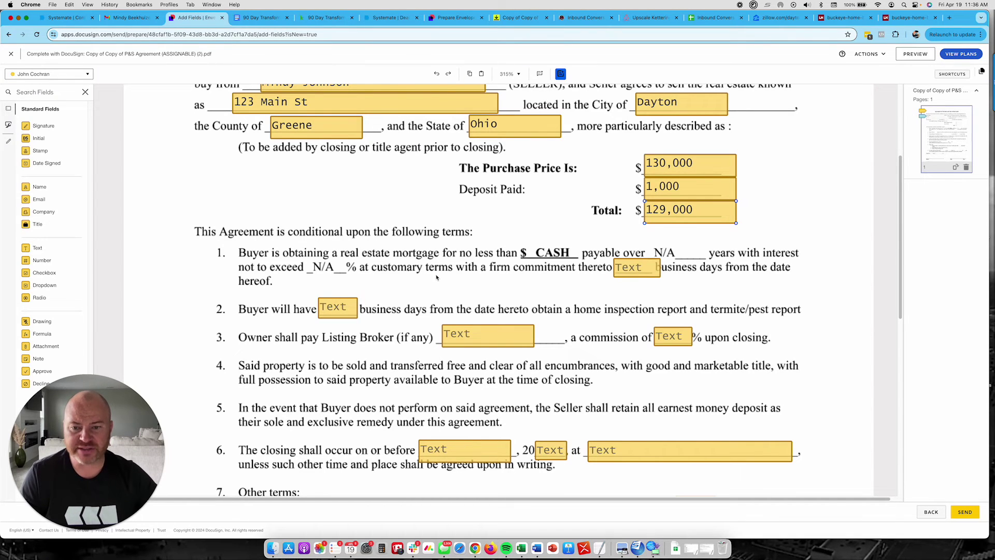
click(629, 268)
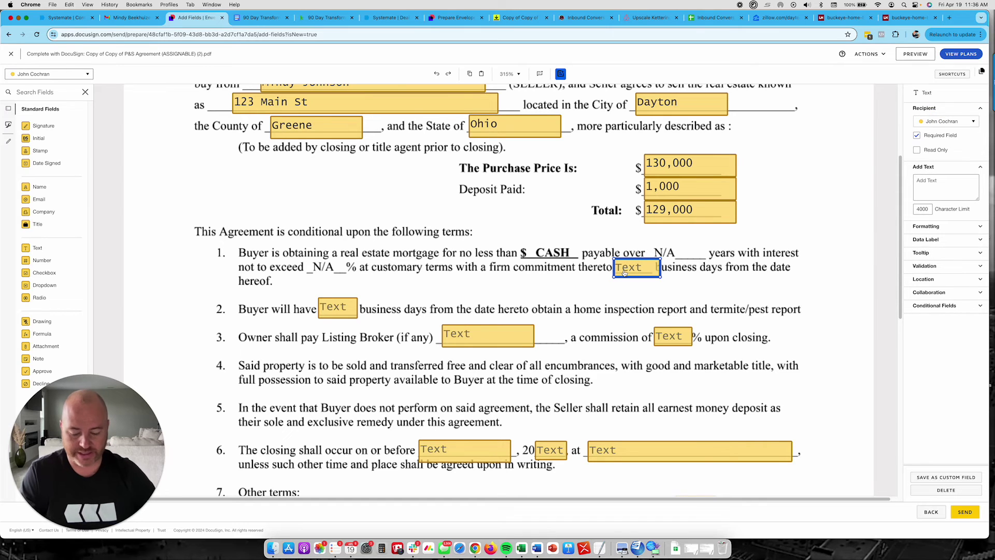
click(625, 273)
text(NA)
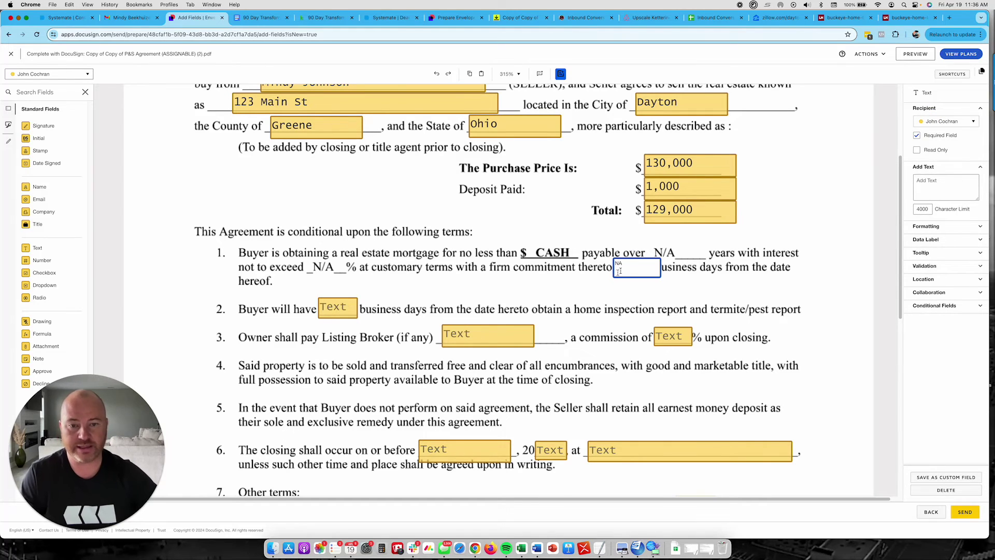
click(340, 309)
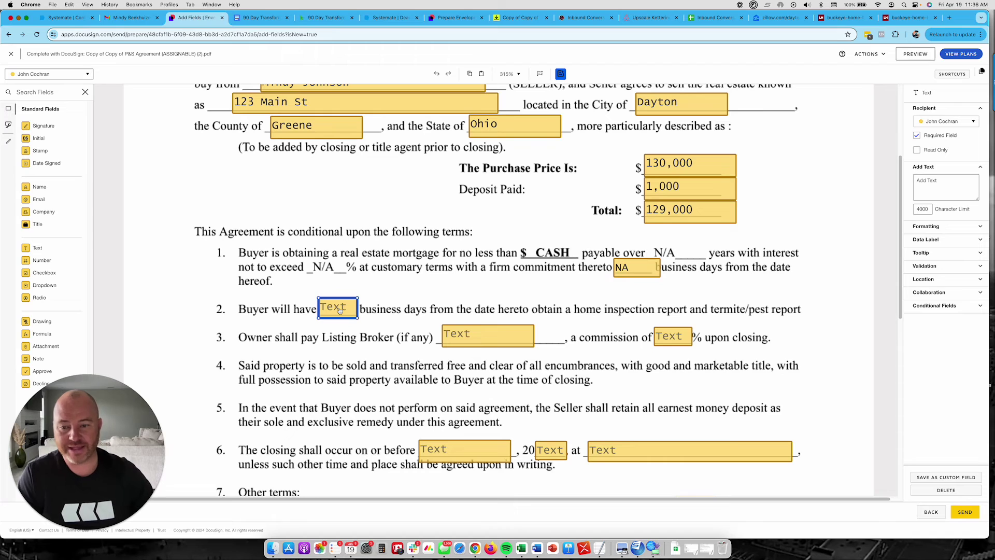
click(339, 310)
text(0)
click(424, 307)
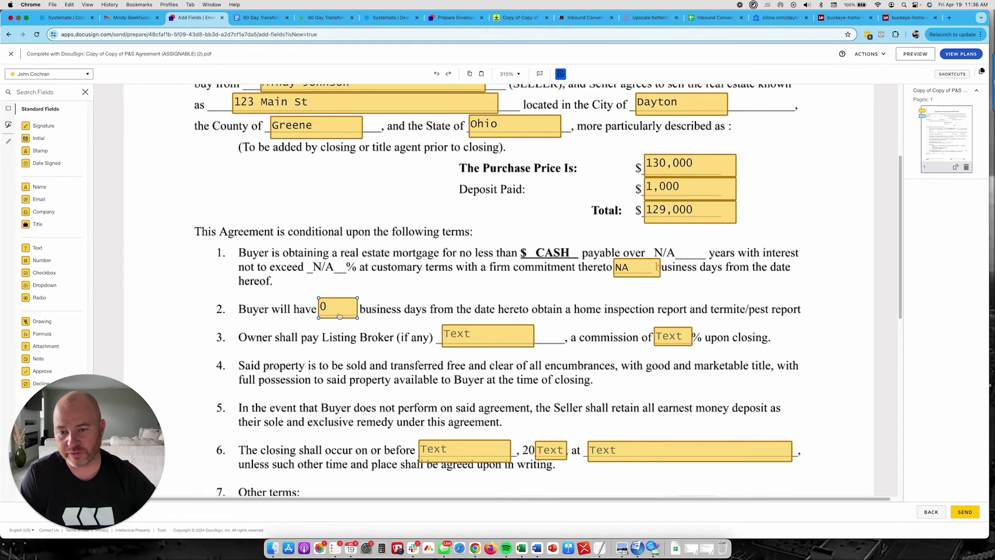
click(470, 338)
click(468, 335)
text(NA)
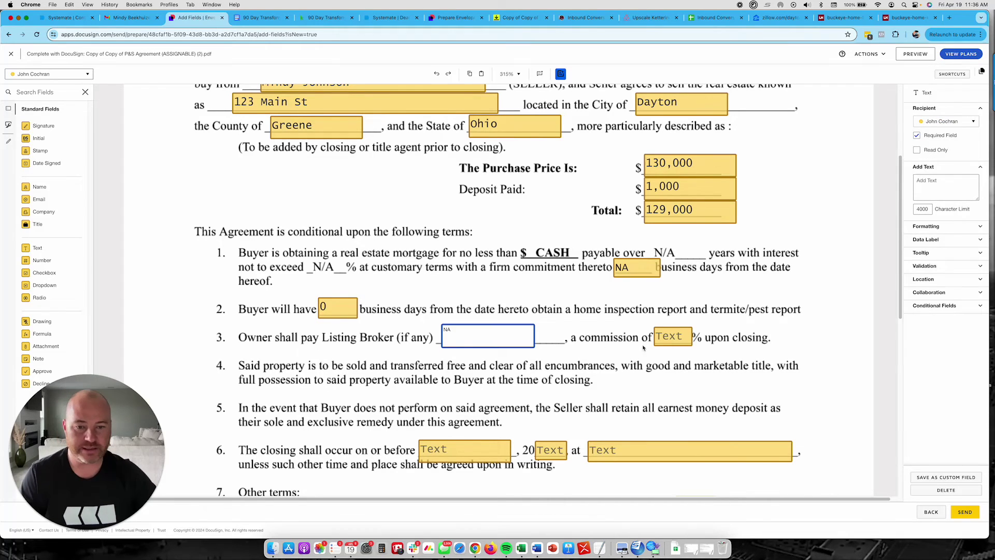
click(661, 338)
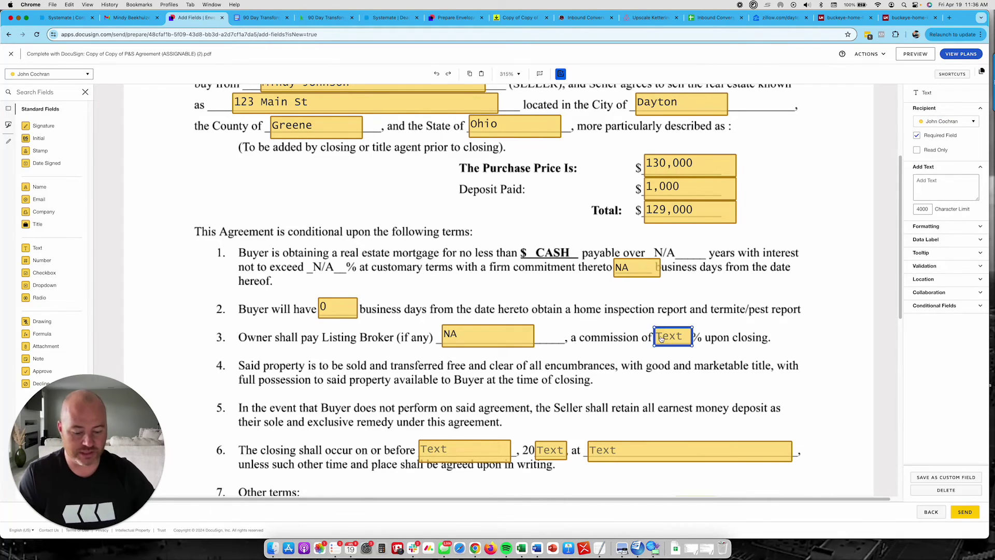
click(661, 339)
- Set commission to NA and closing to May 30, 24 at National Title Company
text(NA)
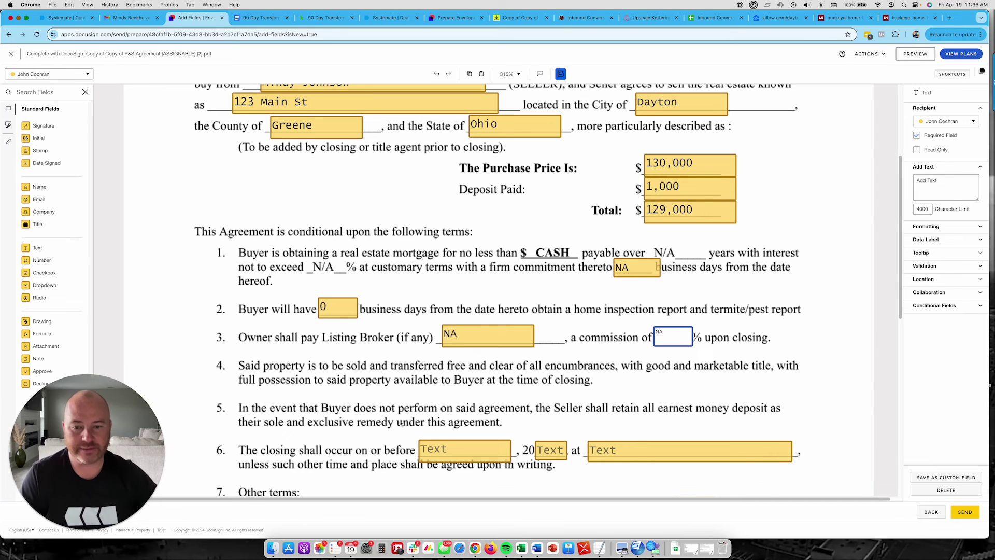
click(402, 424)
scroll(402, 424, down, 5)
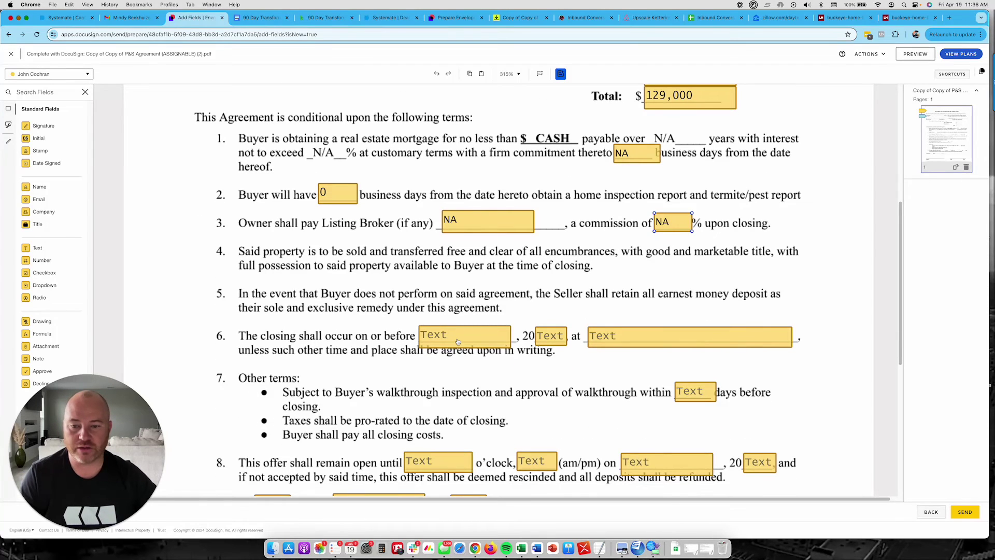
click(458, 341)
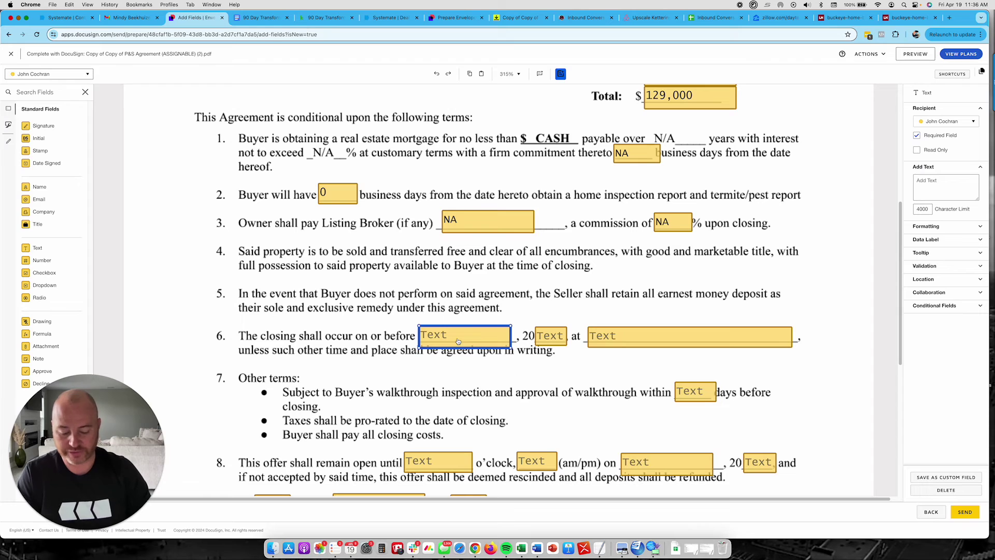
click(458, 341)
text(May 30)
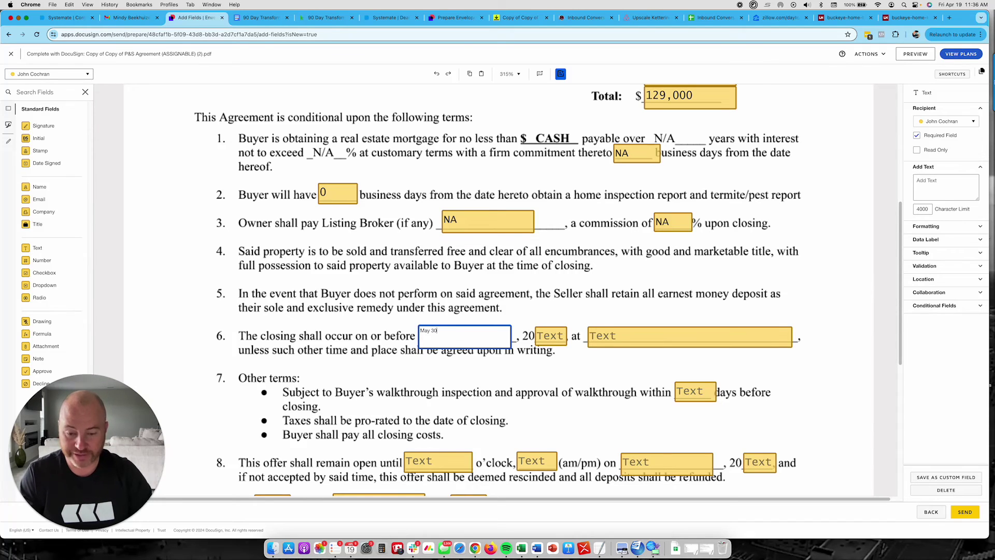
click(553, 339)
text(24)
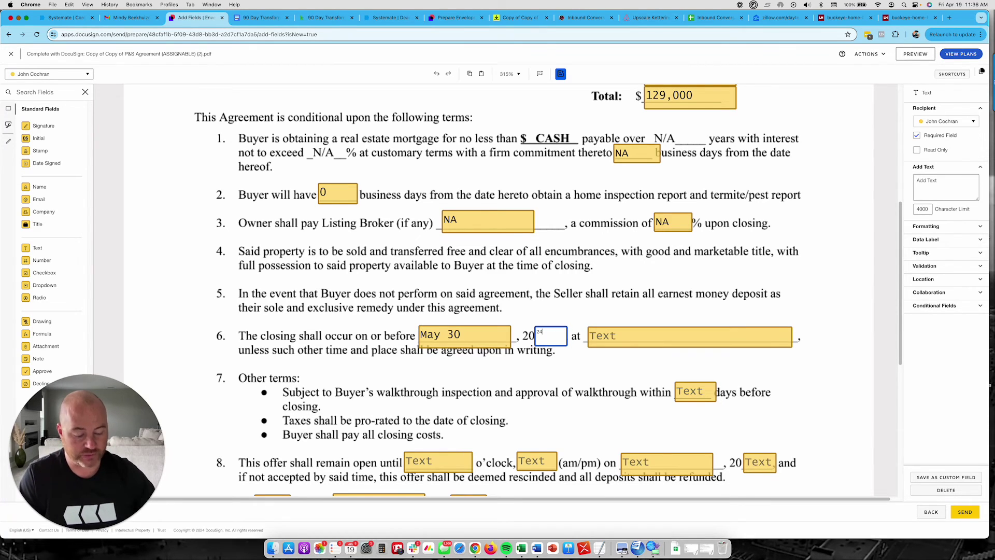
click(641, 340)
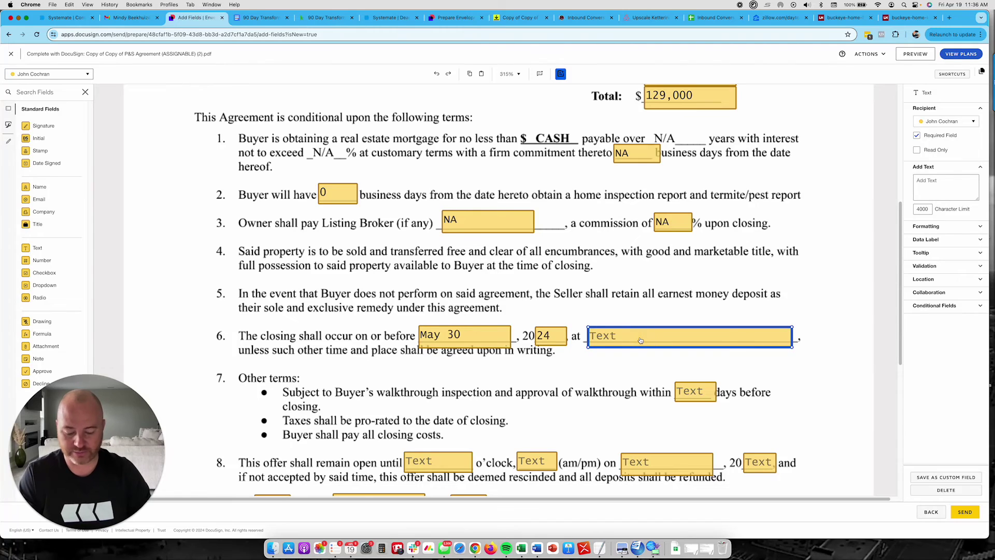
text(National Titl)
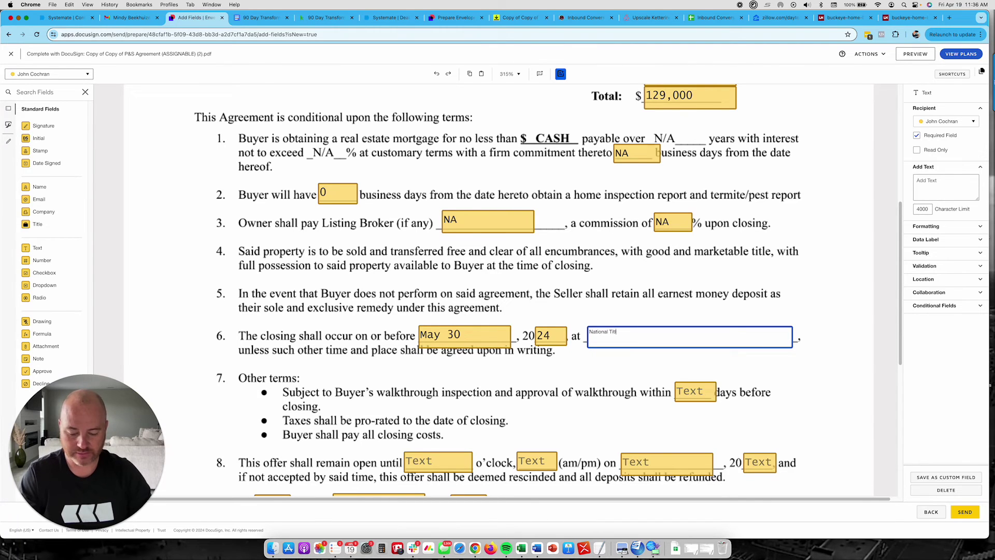
text(e Company)
click(531, 335)
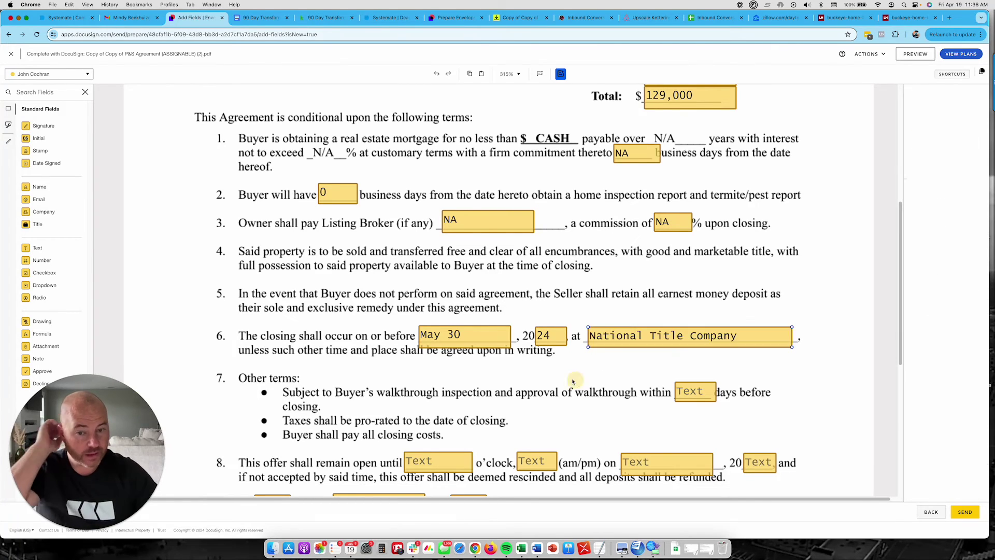
- Set a 3-day walkthrough and keep the offer open until 3 PM April 20
scroll(531, 336, down, 3)
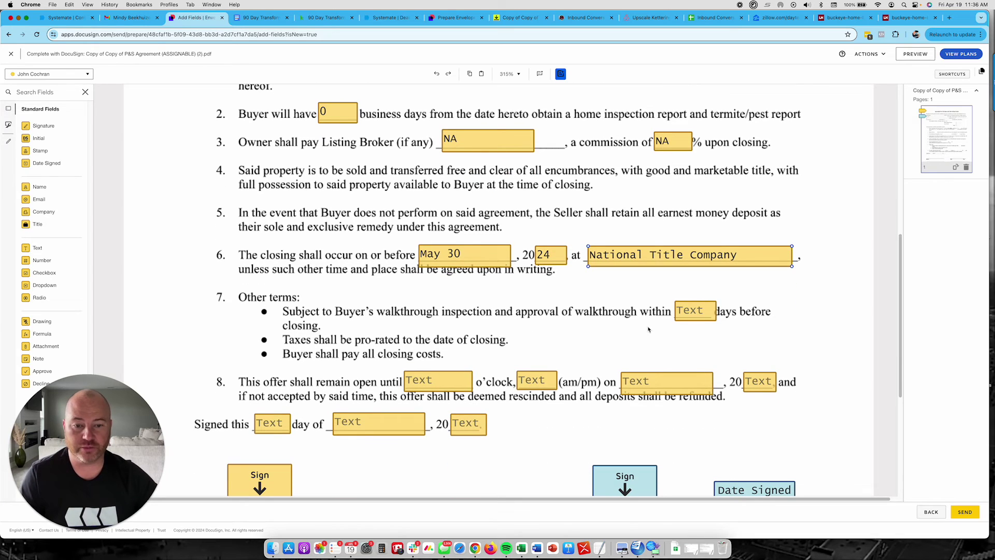
click(688, 309)
text(3)
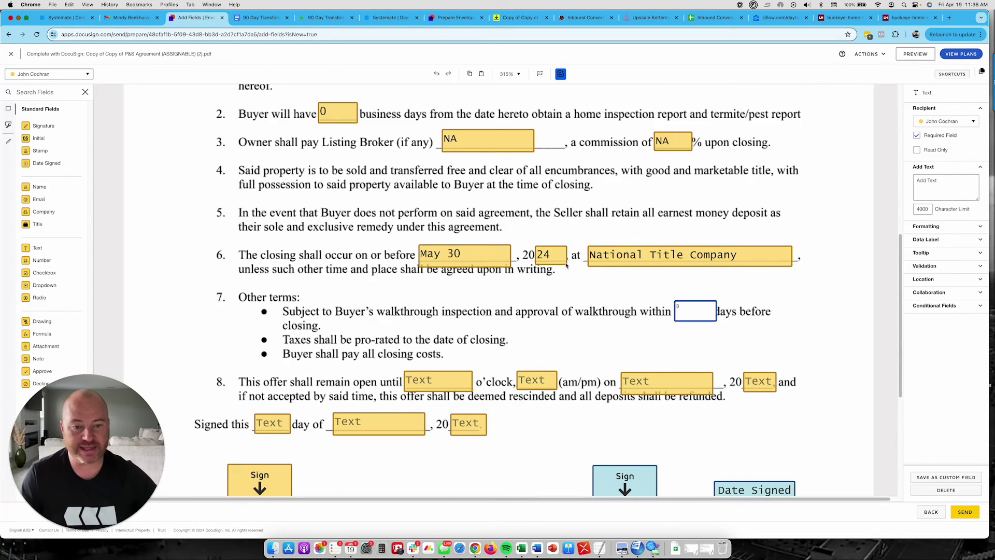
click(436, 386)
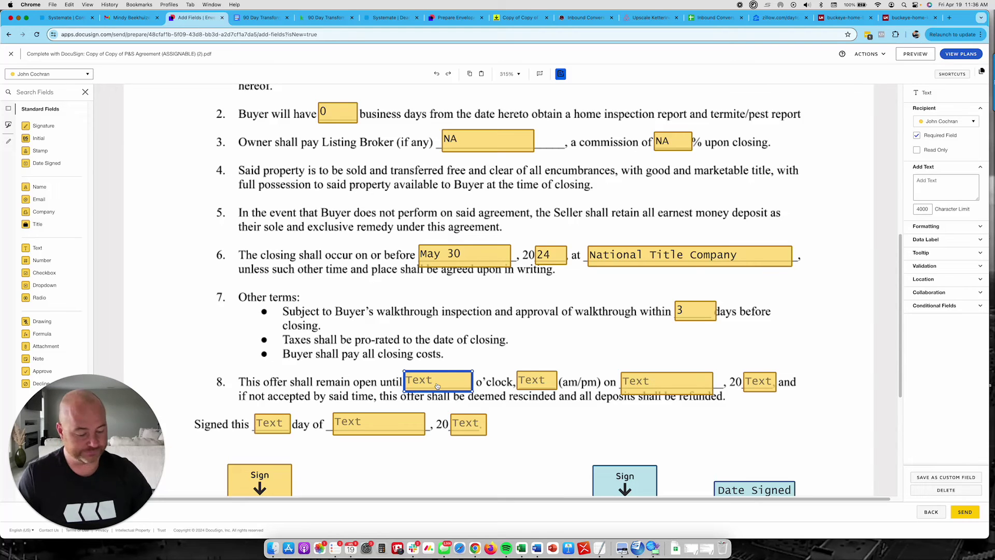
text(3)
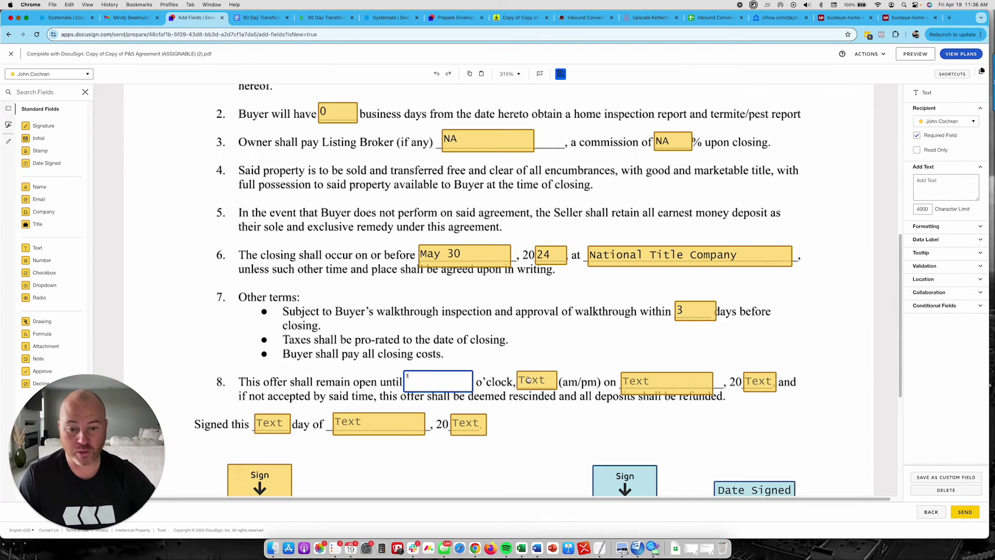
click(531, 381)
text(PM)
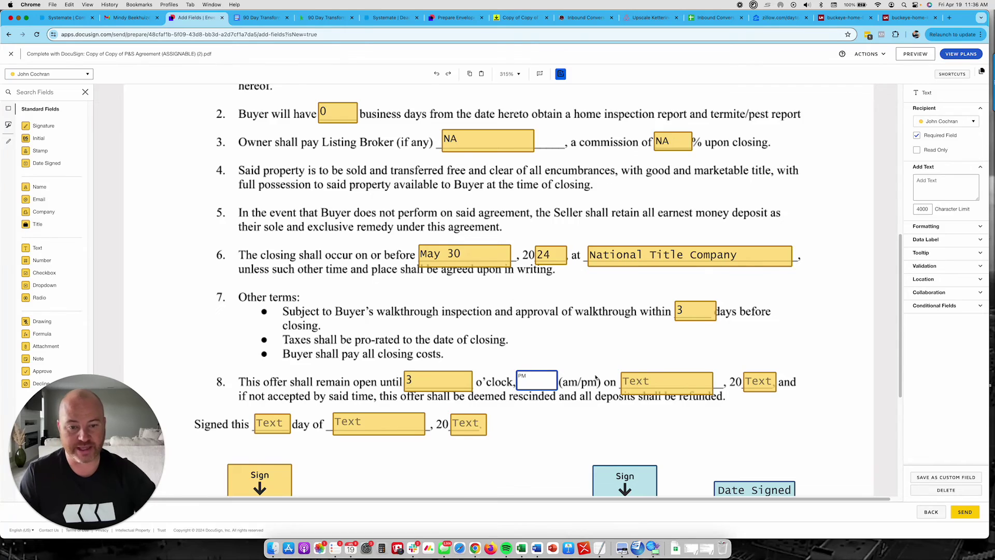
click(658, 384)
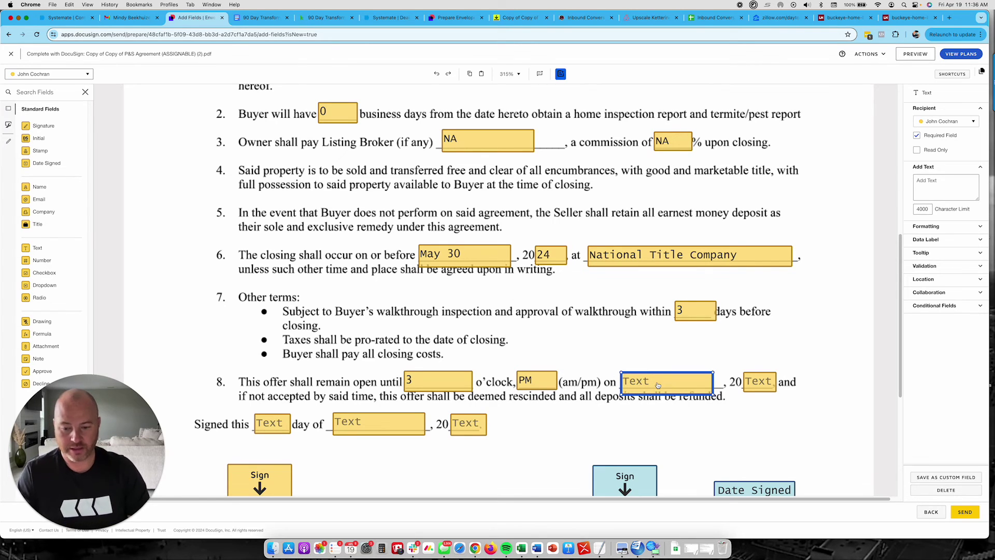
text(April 20)
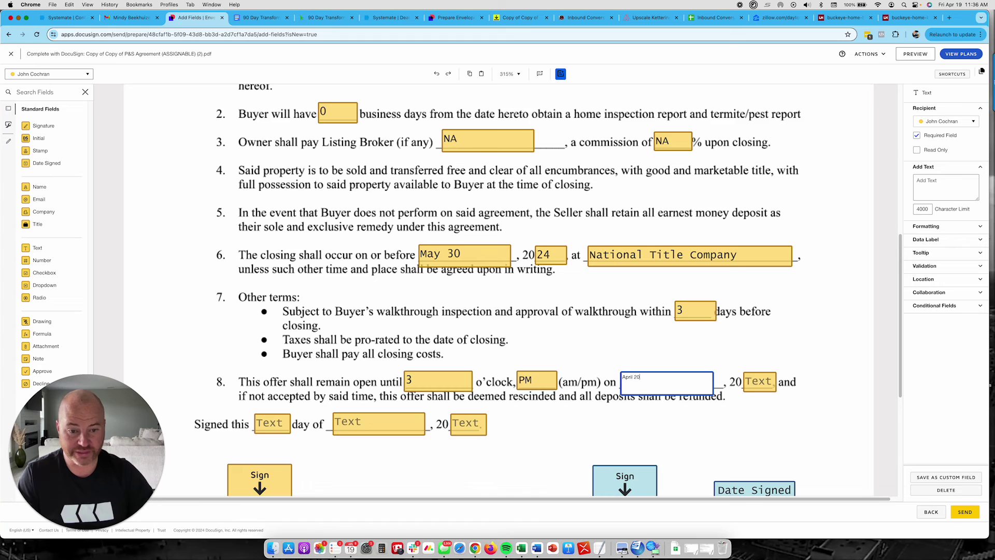
scroll(772, 366, down, 2)
click(753, 320)
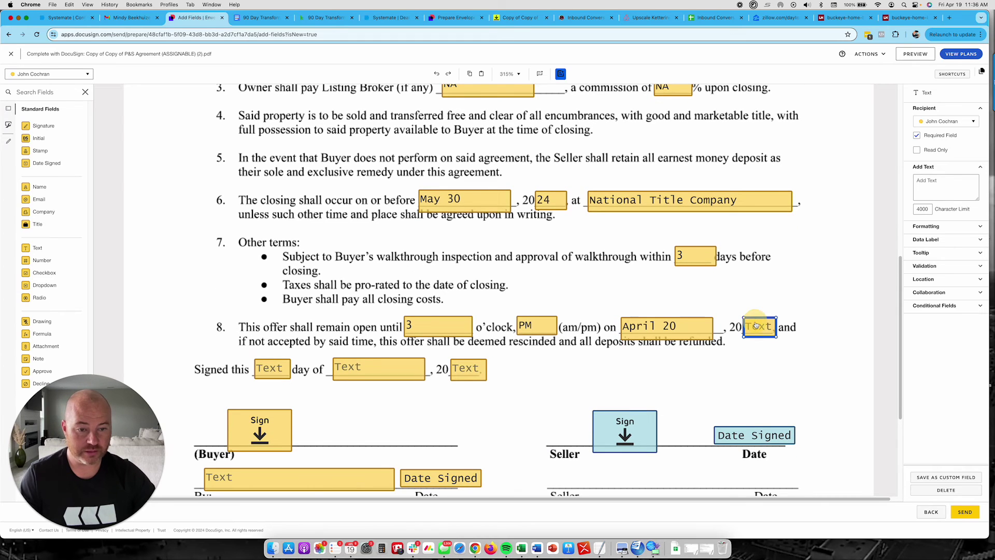
text(24)
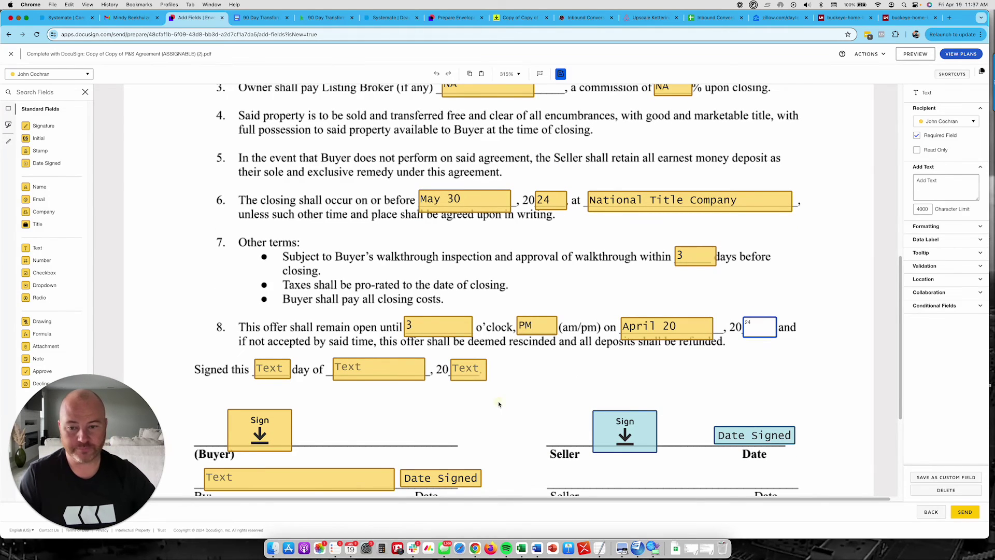
- Date the agreement as signed 19 April 24
click(272, 369)
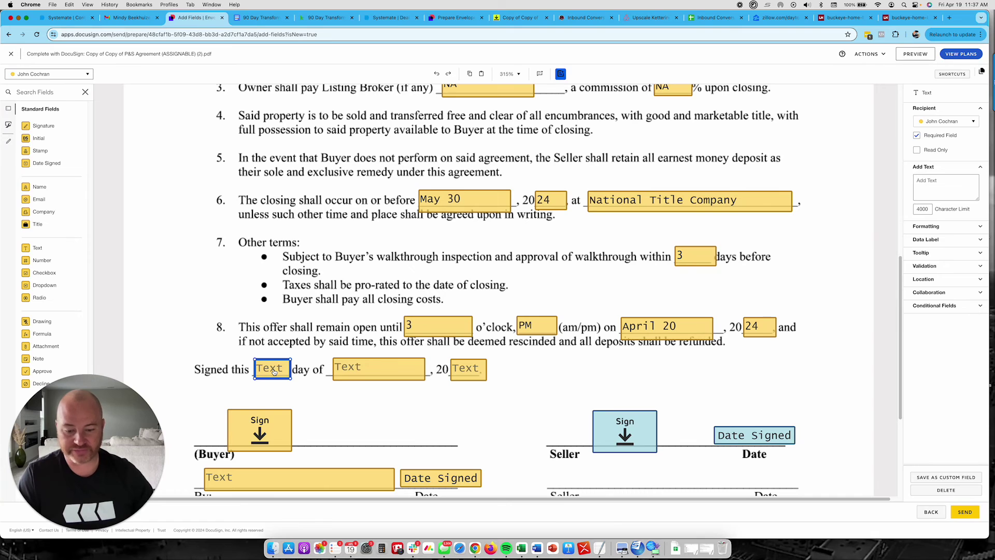
text(19)
scroll(321, 368, down, 1)
click(365, 365)
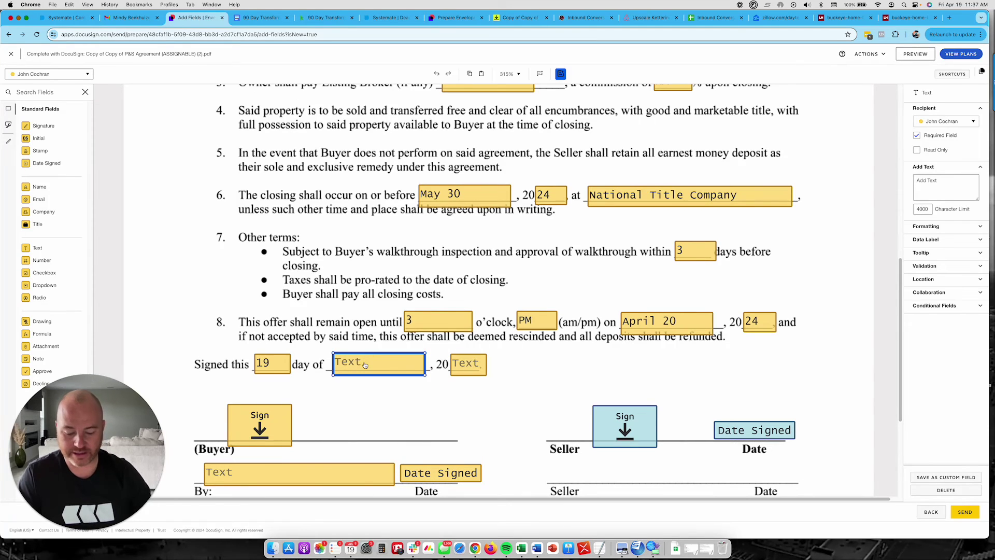
text(April)
click(469, 364)
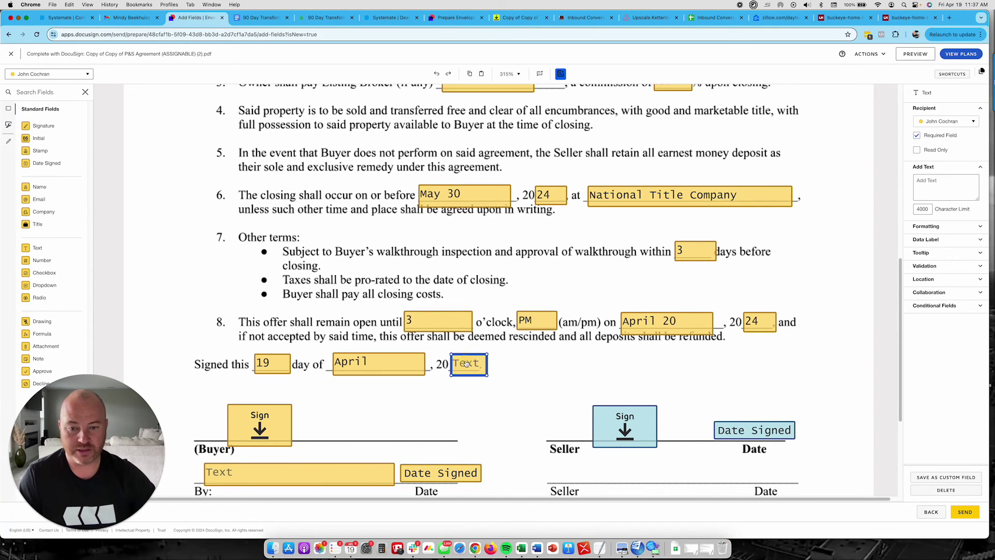
text(24)
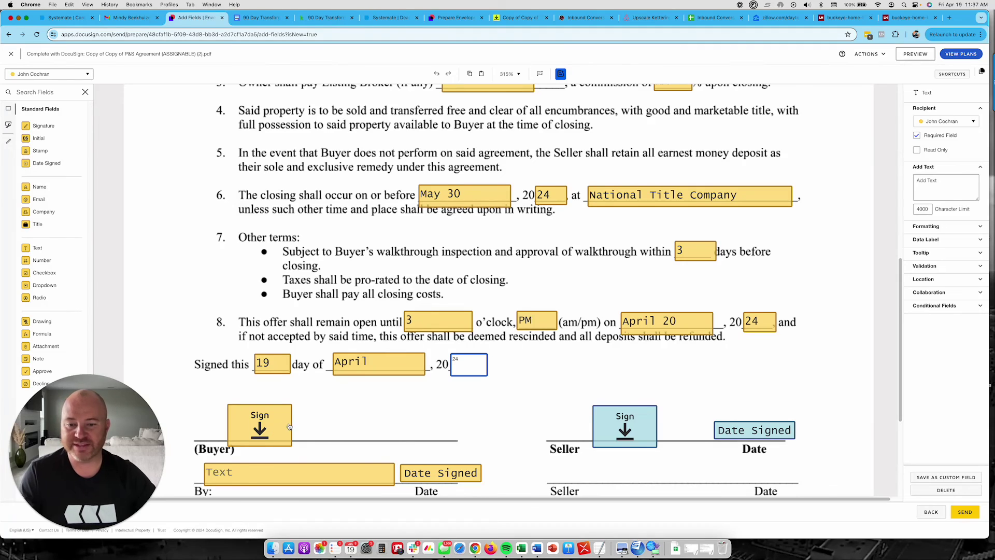
- Complete the signing year, enter the buyer's name with title Member on the By line, and send
click(394, 424)
click(265, 434)
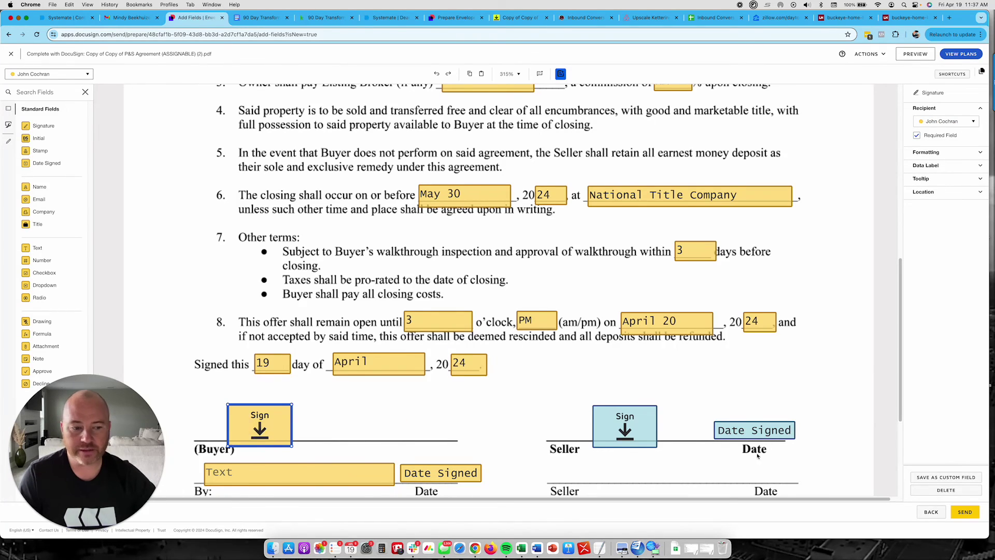
click(282, 474)
scroll(280, 476, down, 2)
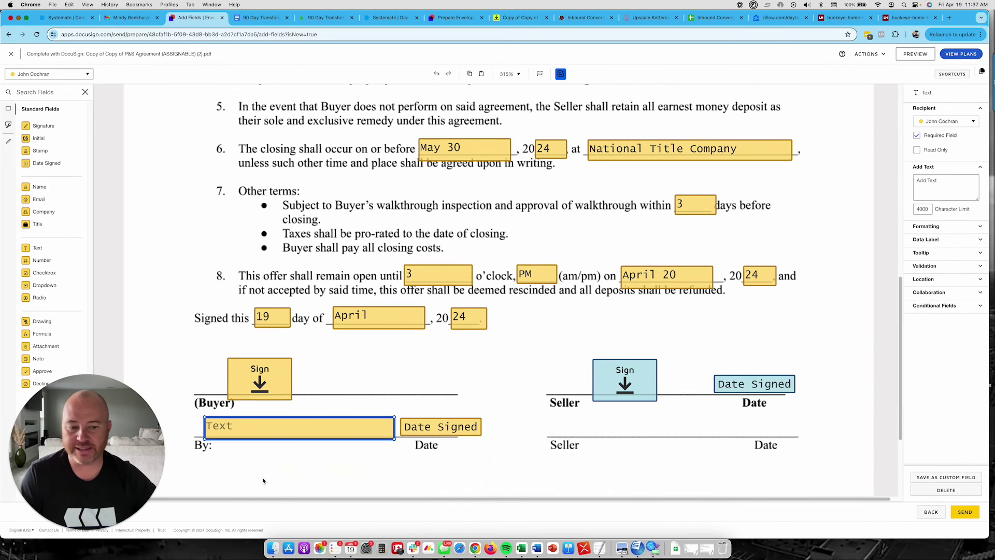
double_click(262, 436)
text(John Coc)
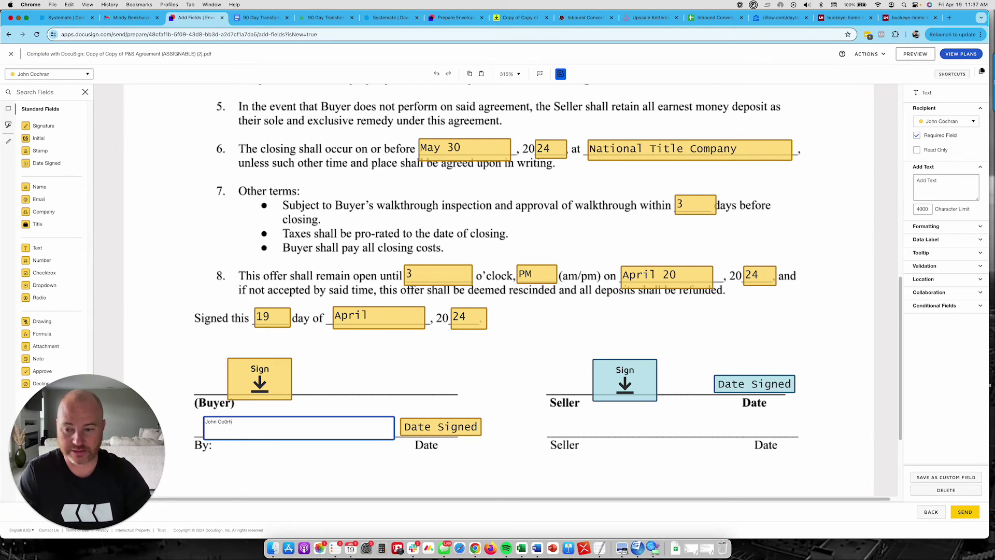
text(hr)
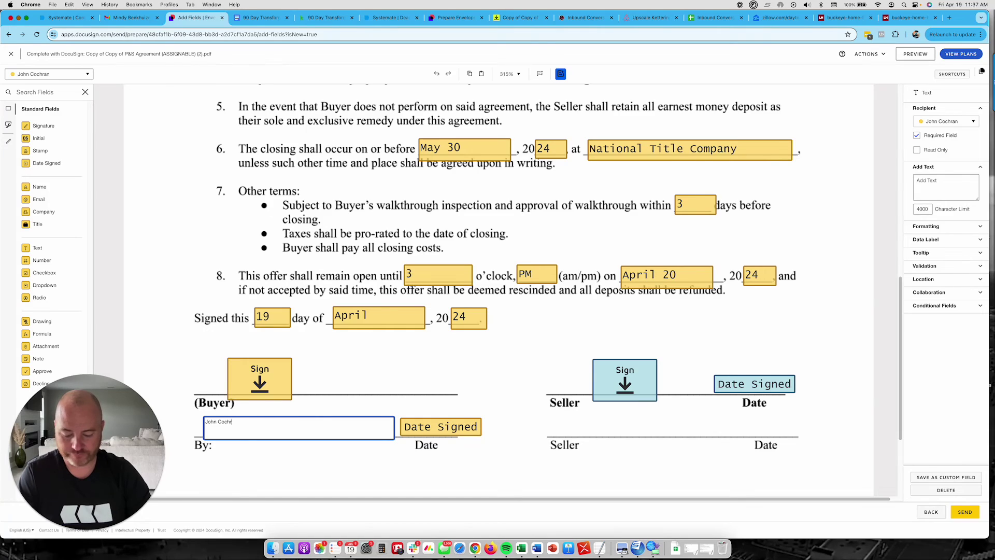
text(an, Member)
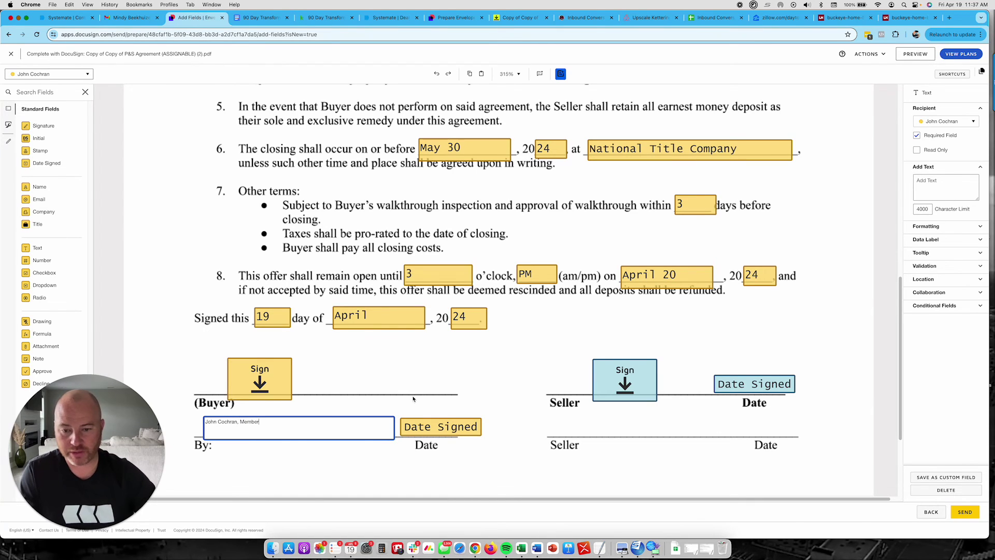
click(430, 425)
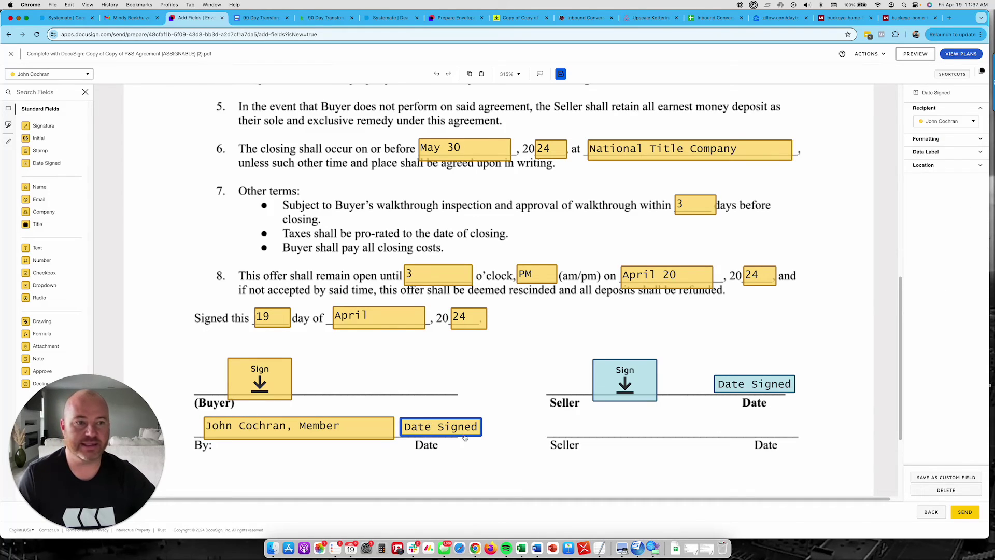
click(971, 511)
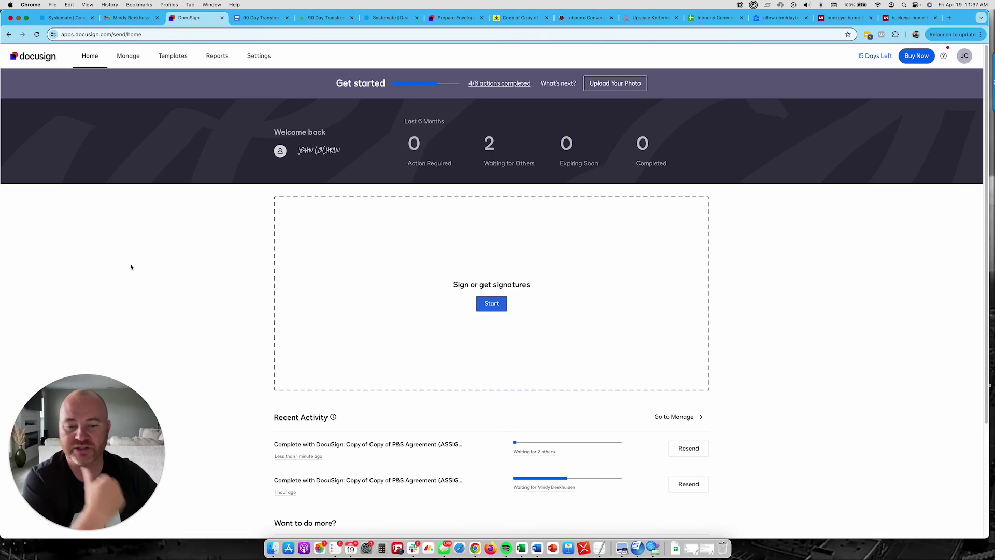
- Scroll the dashboard's Recent Activity to confirm the envelope is waiting for 2 others
scroll(128, 276, down, 1)
scroll(128, 276, down, 2)
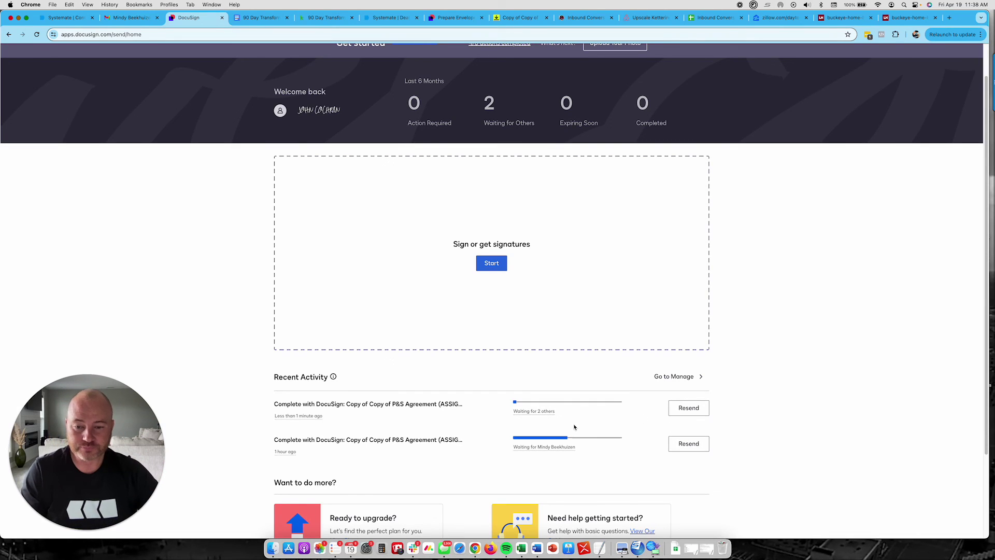
click(414, 403)
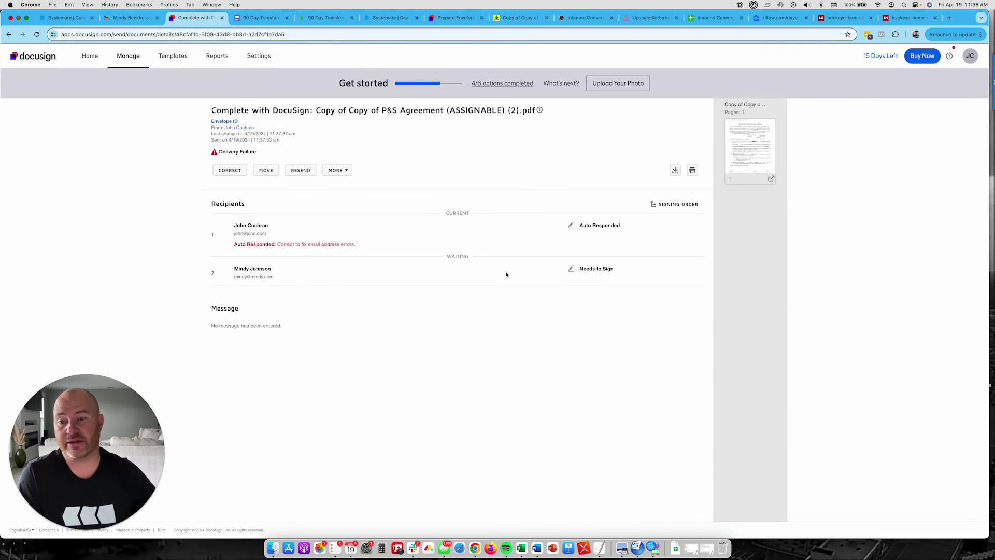
click(133, 63)
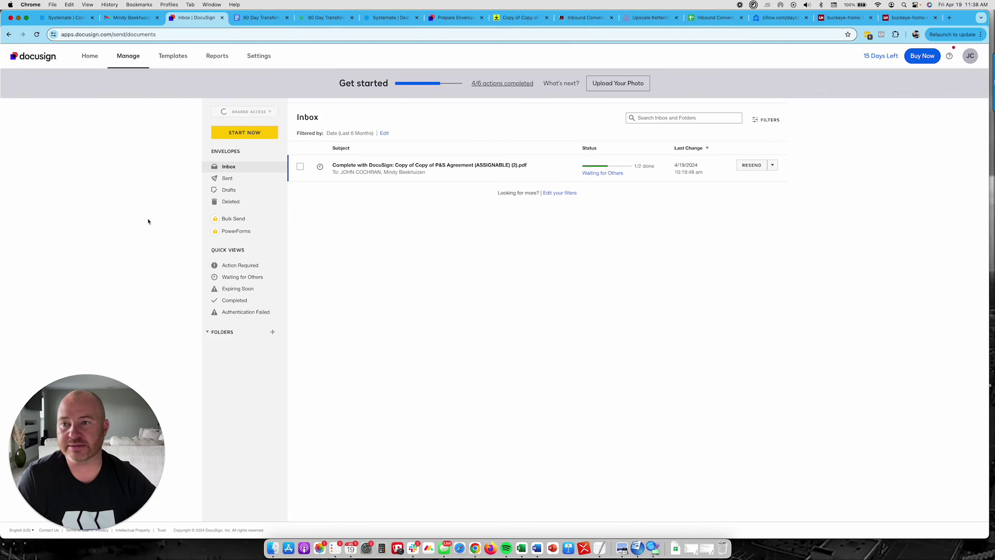
click(450, 171)
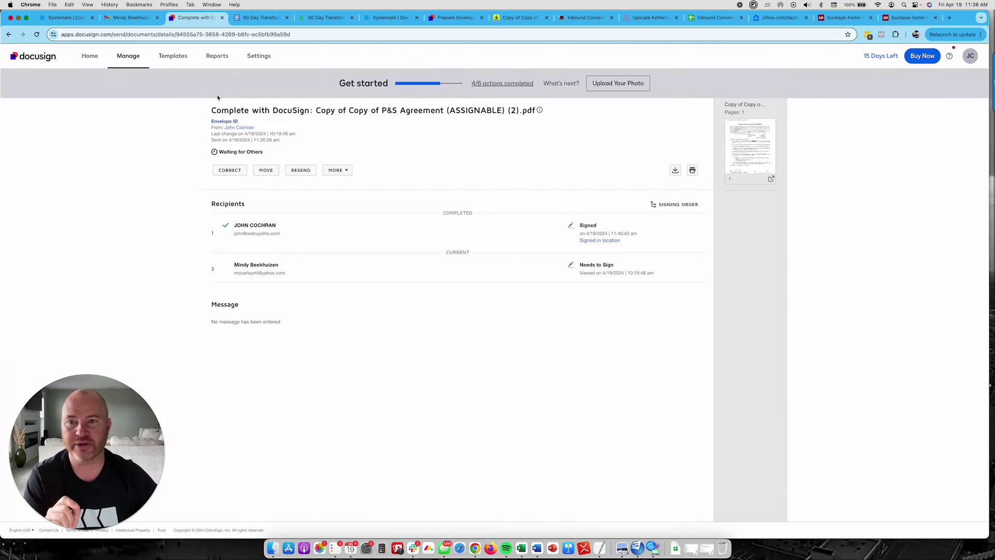
click(90, 56)
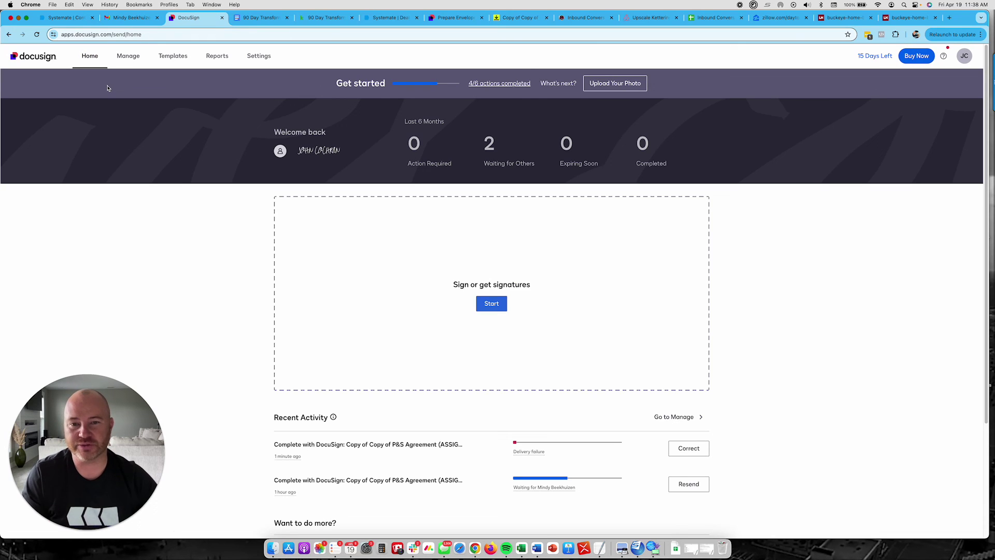